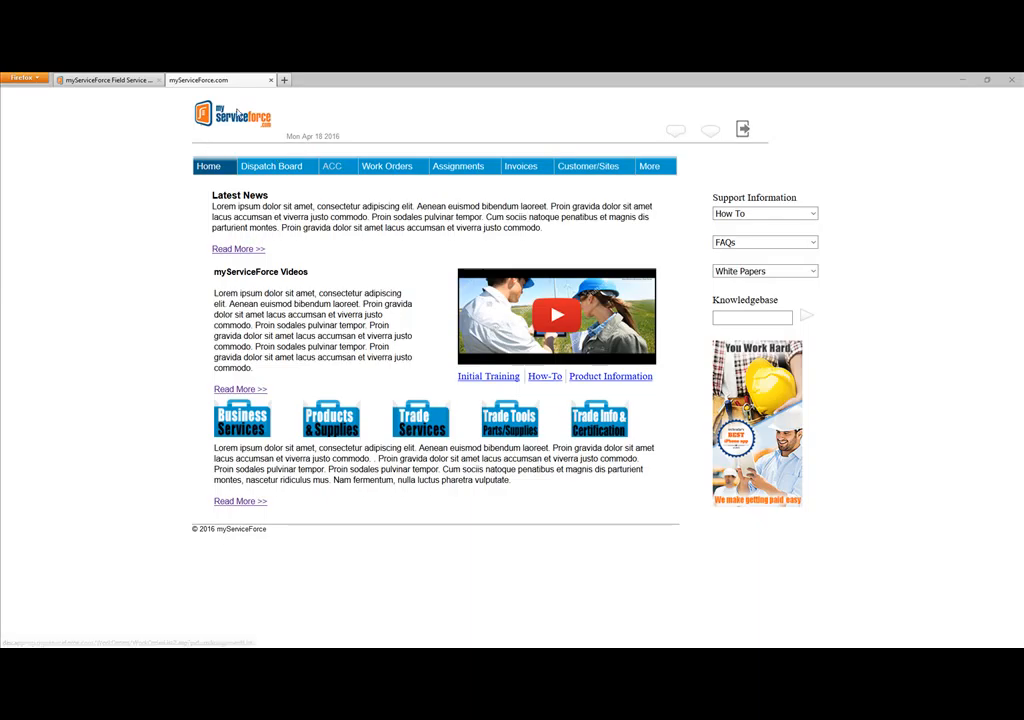
# Open the Customer/Sites customer list in a separate browser tab.
pyautogui.click(606, 170)
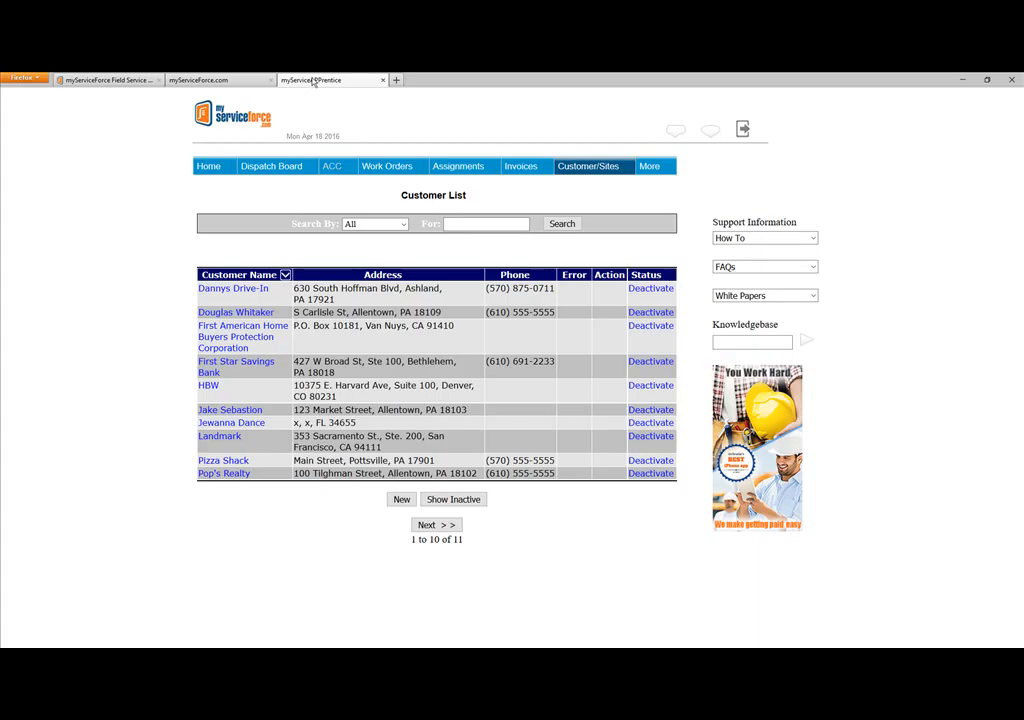
pyautogui.click(205, 80)
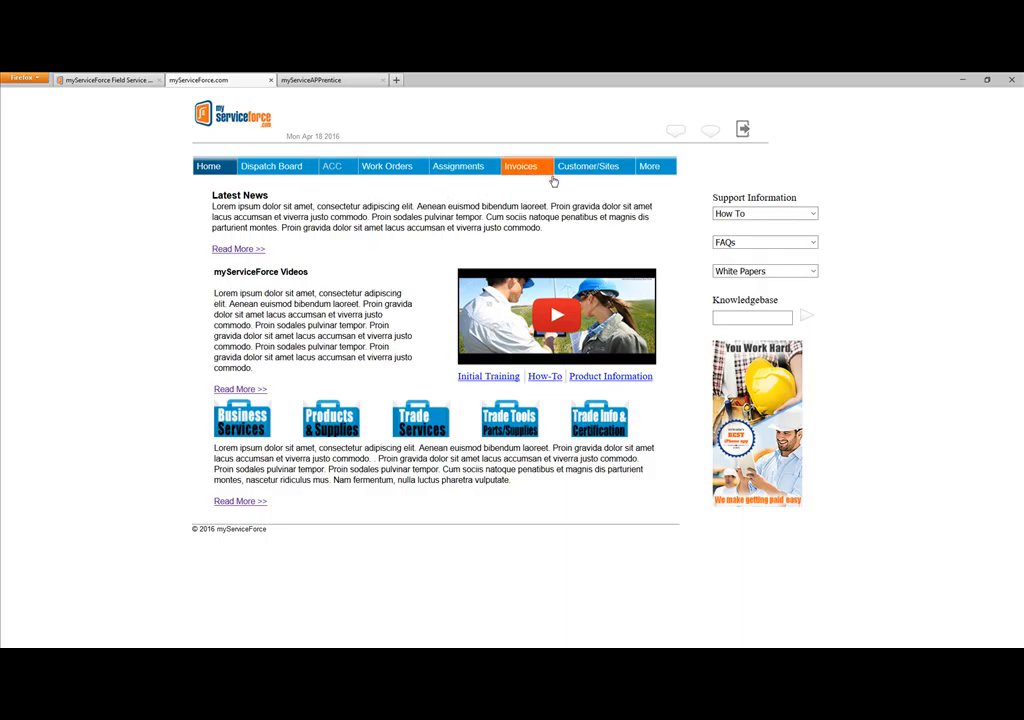
pyautogui.moveTo(648, 168)
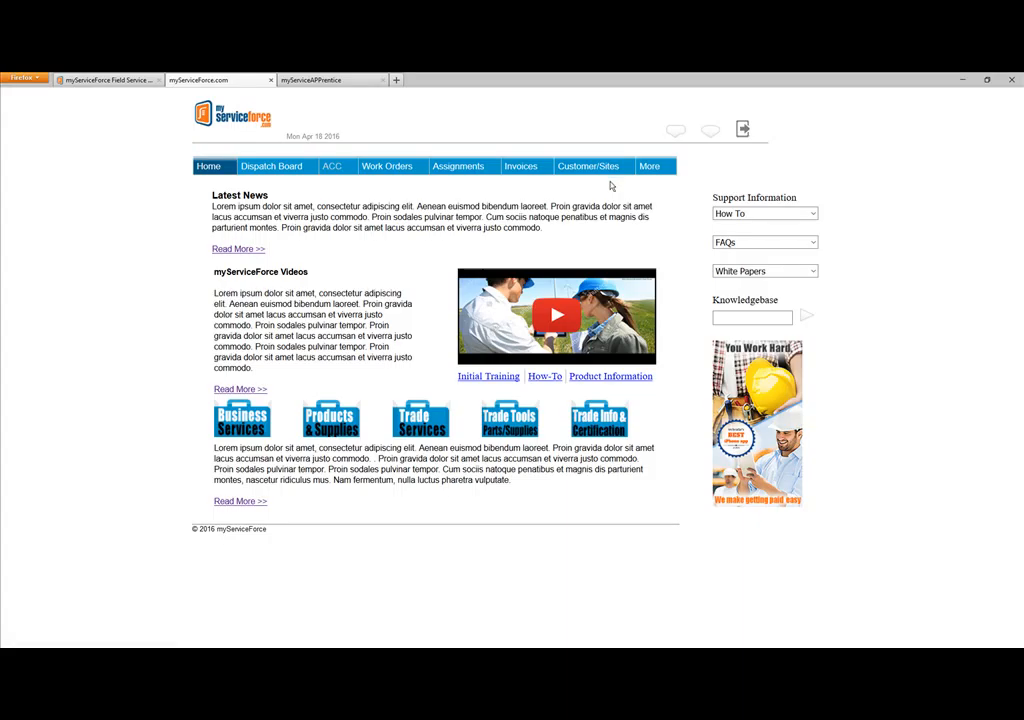
pyautogui.click(328, 84)
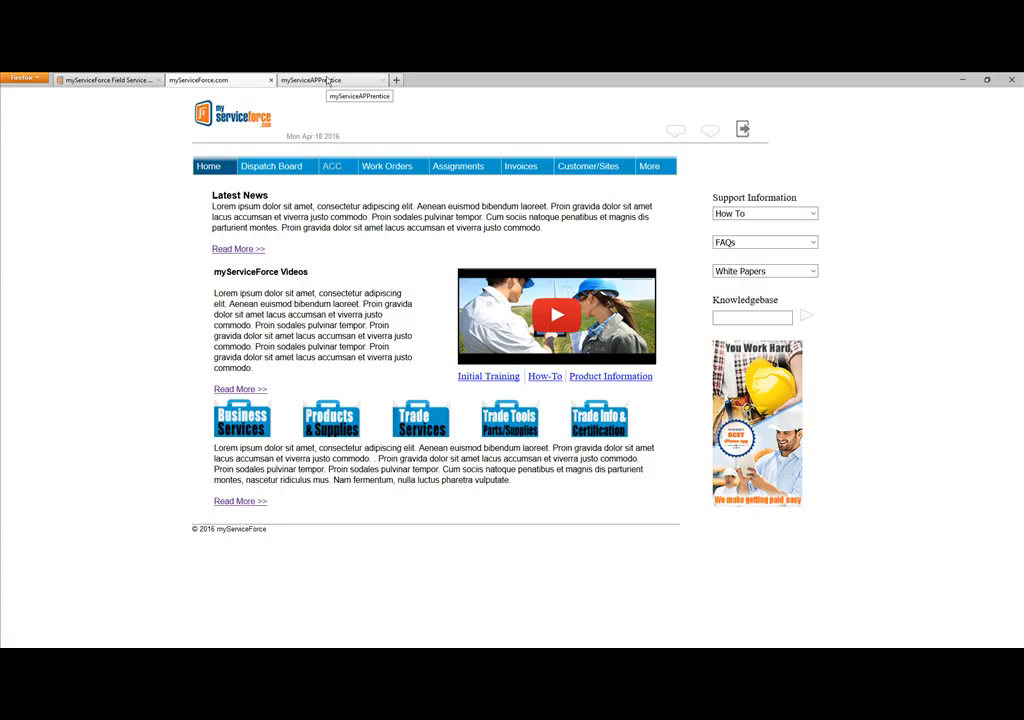
pyautogui.click(222, 79)
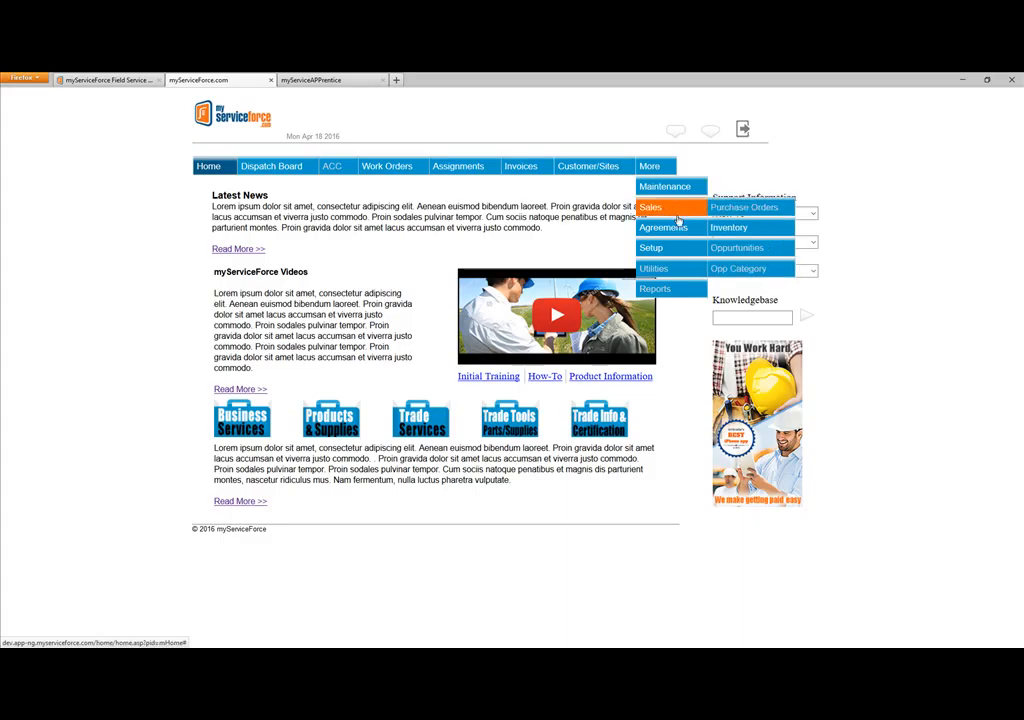
pyautogui.moveTo(683, 245)
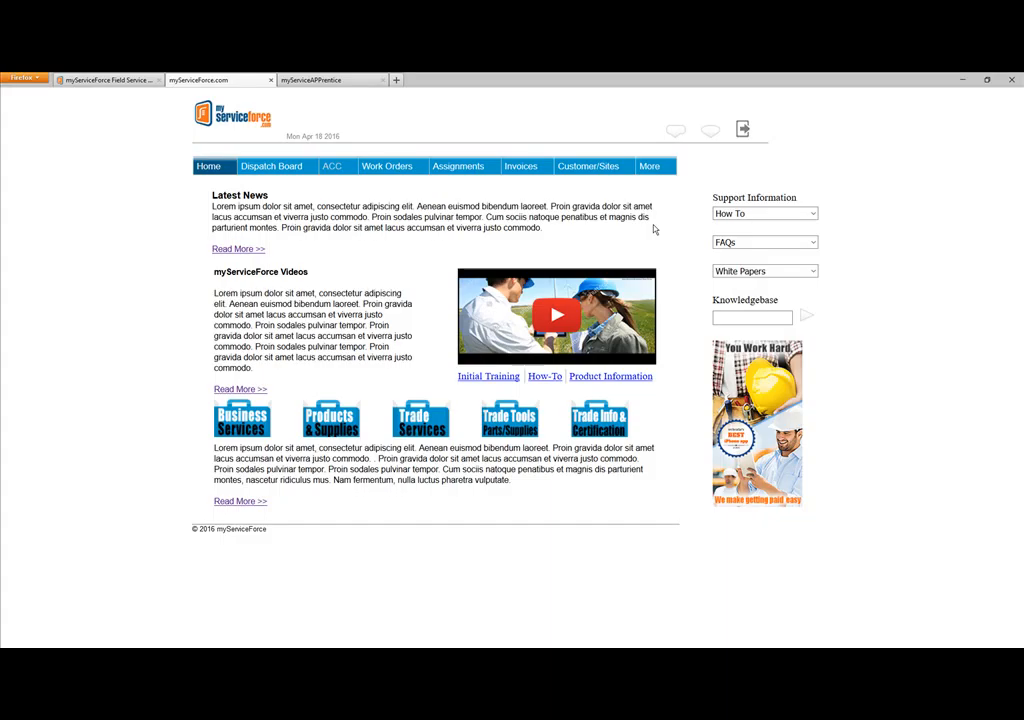
pyautogui.hotkey('ctrl', 'Tab')
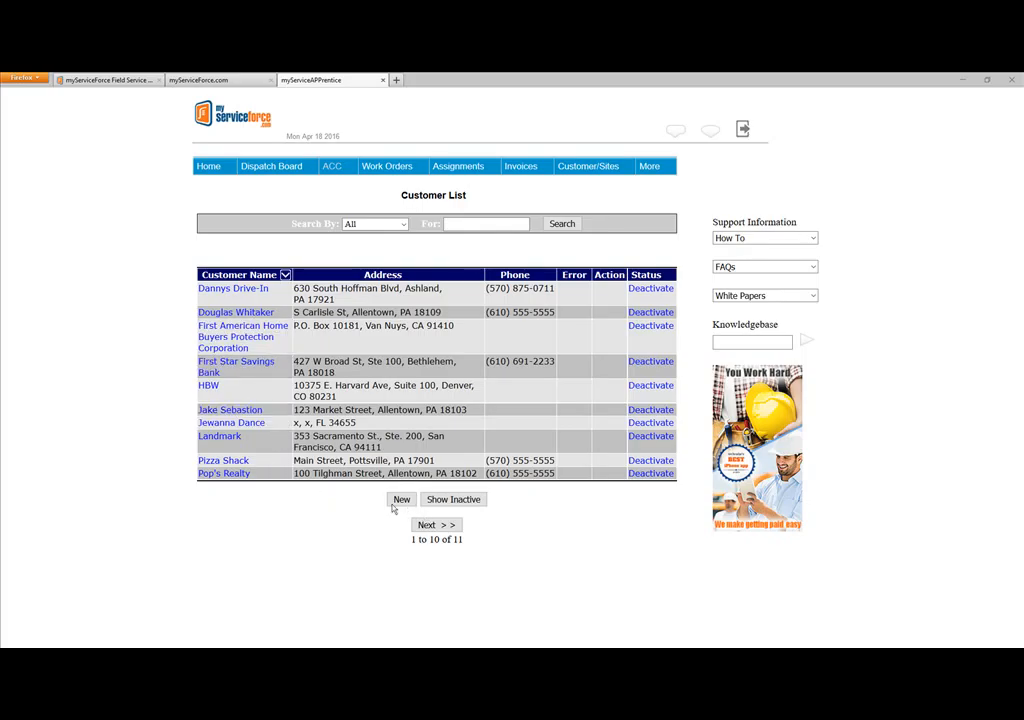
# Search the customer list by Name for "pizz" and open the Pizza Shack customer's details.
pyautogui.click(391, 224)
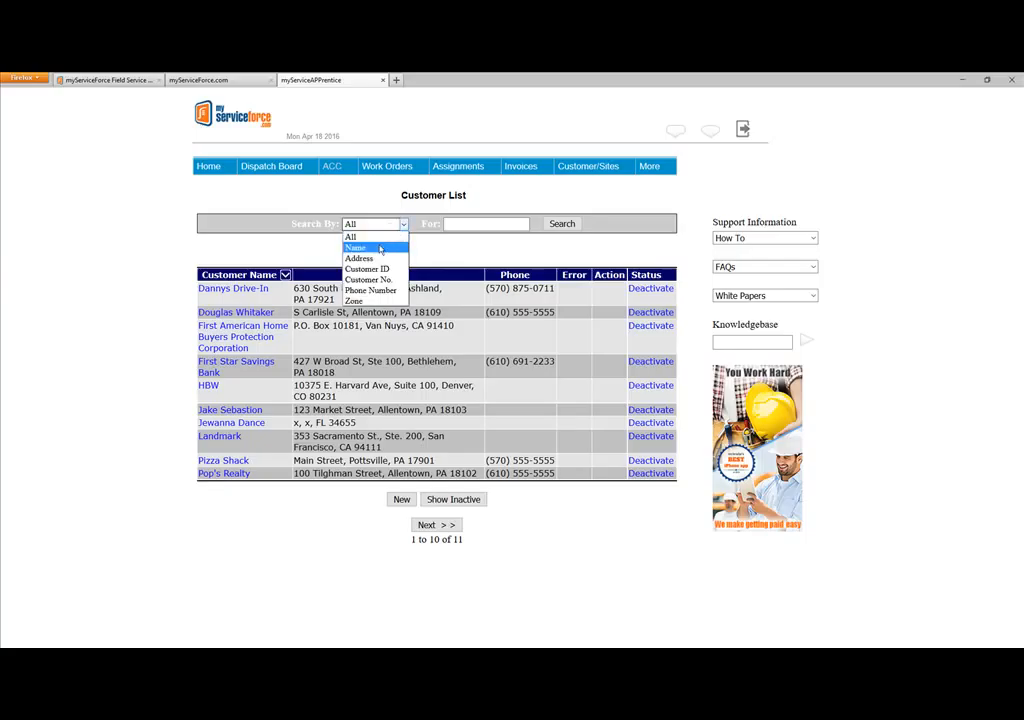
pyautogui.click(380, 249)
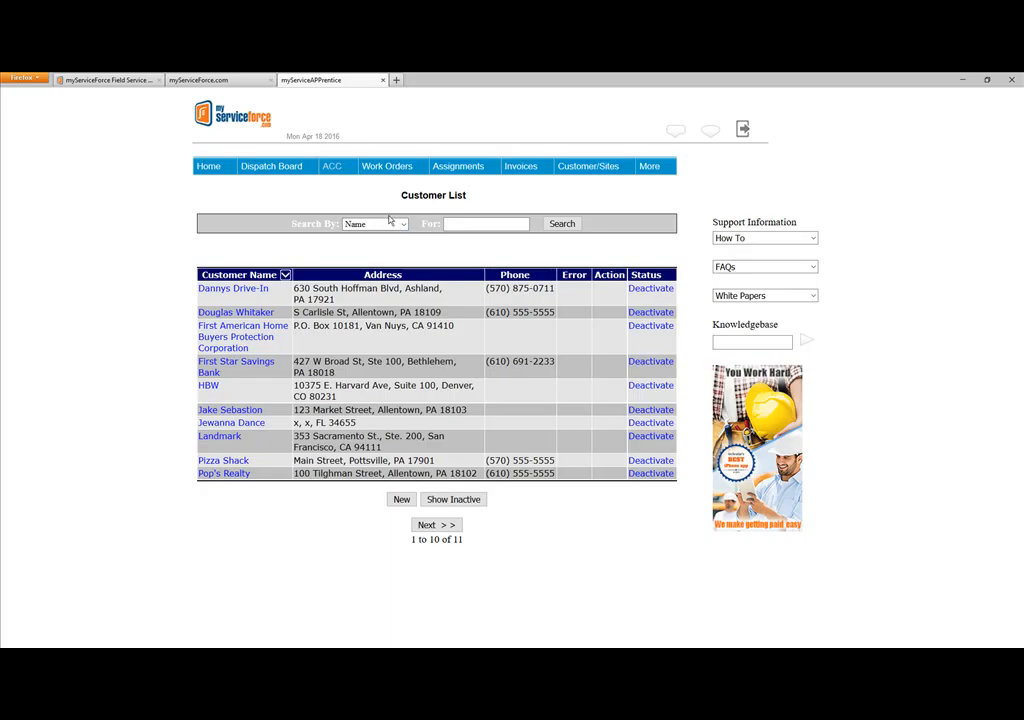
pyautogui.click(380, 232)
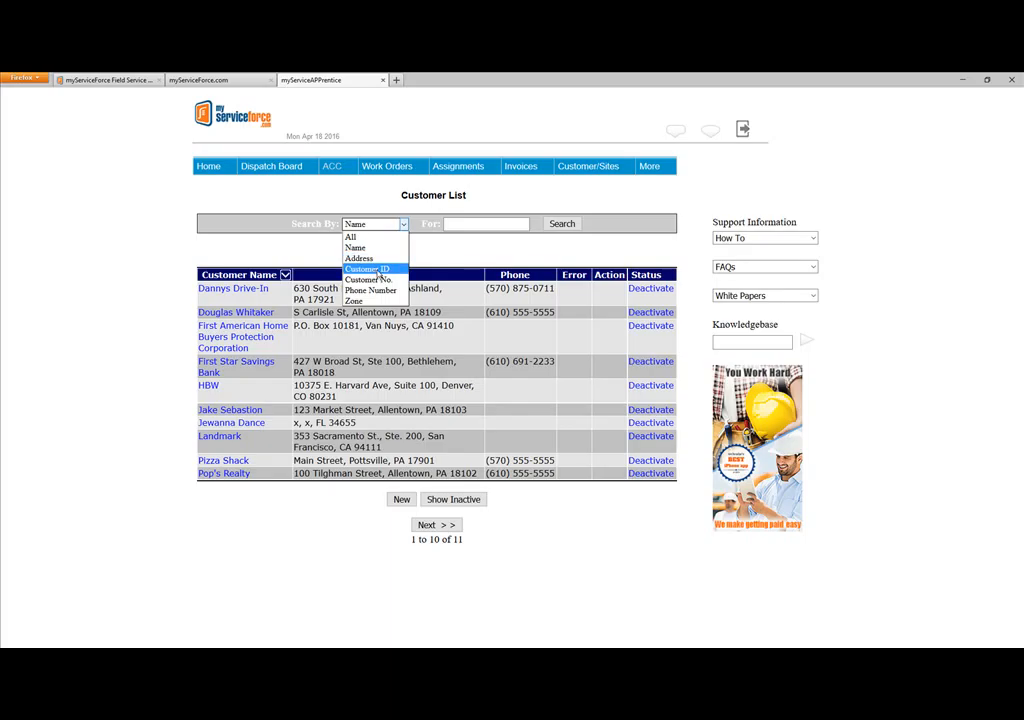
pyautogui.click(378, 247)
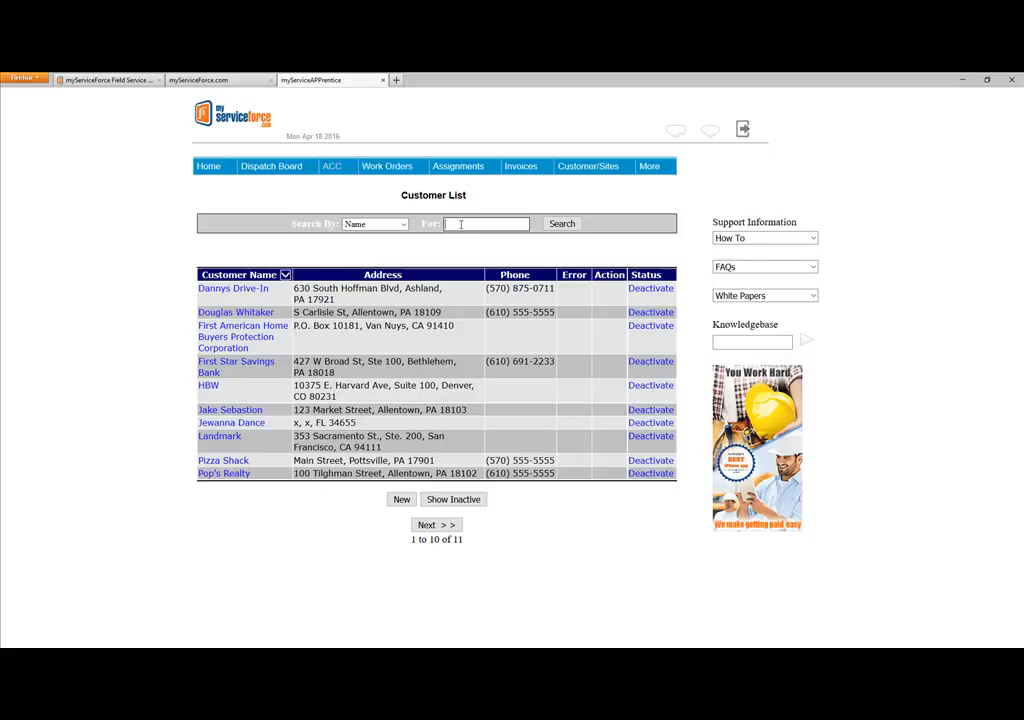
pyautogui.write('pizz')
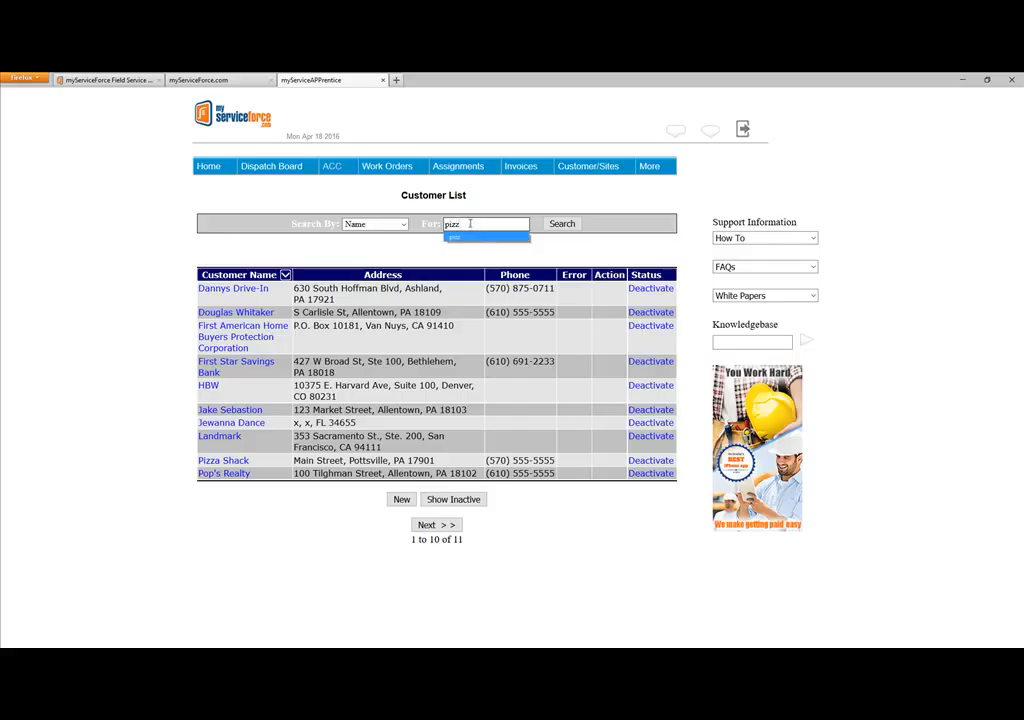
pyautogui.click(562, 225)
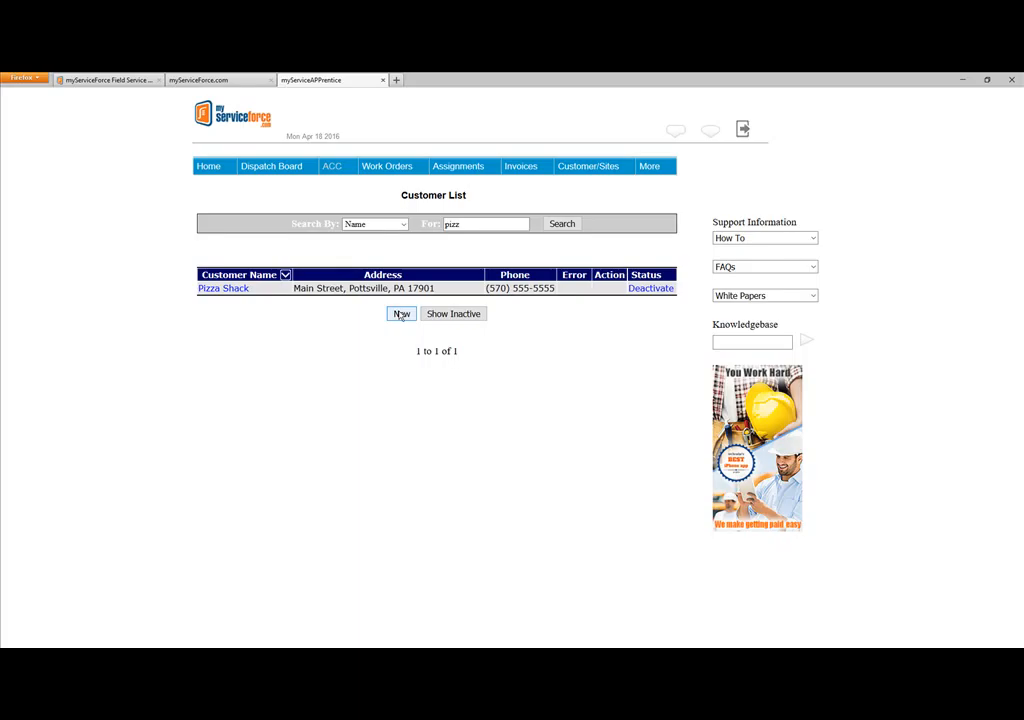
pyautogui.click(237, 290)
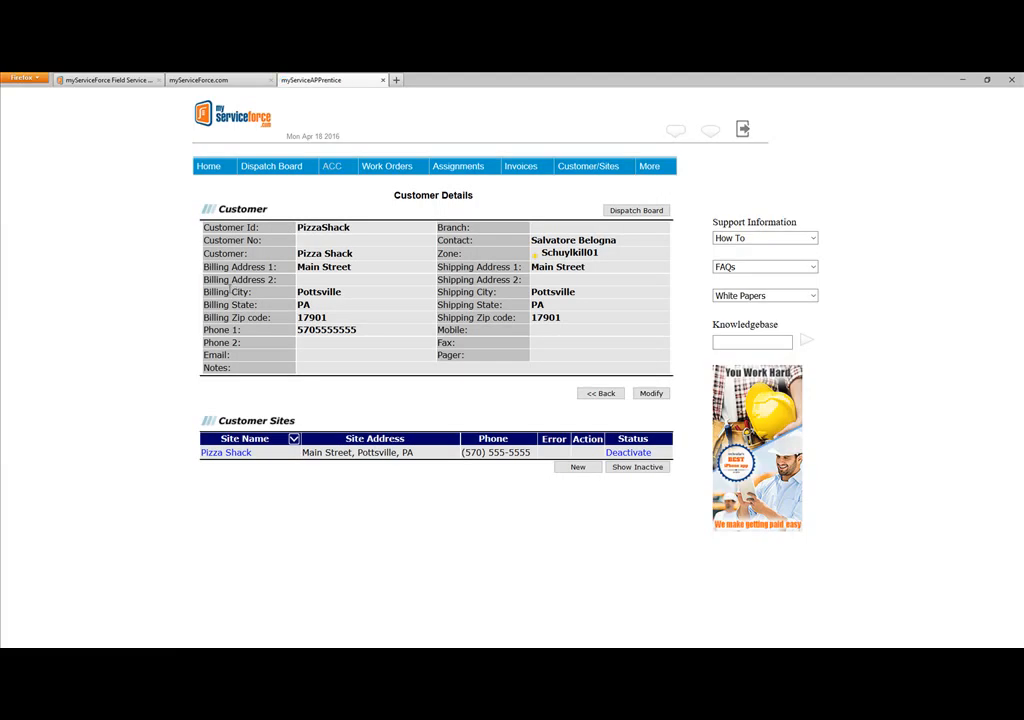
pyautogui.tripleClick(418, 198)
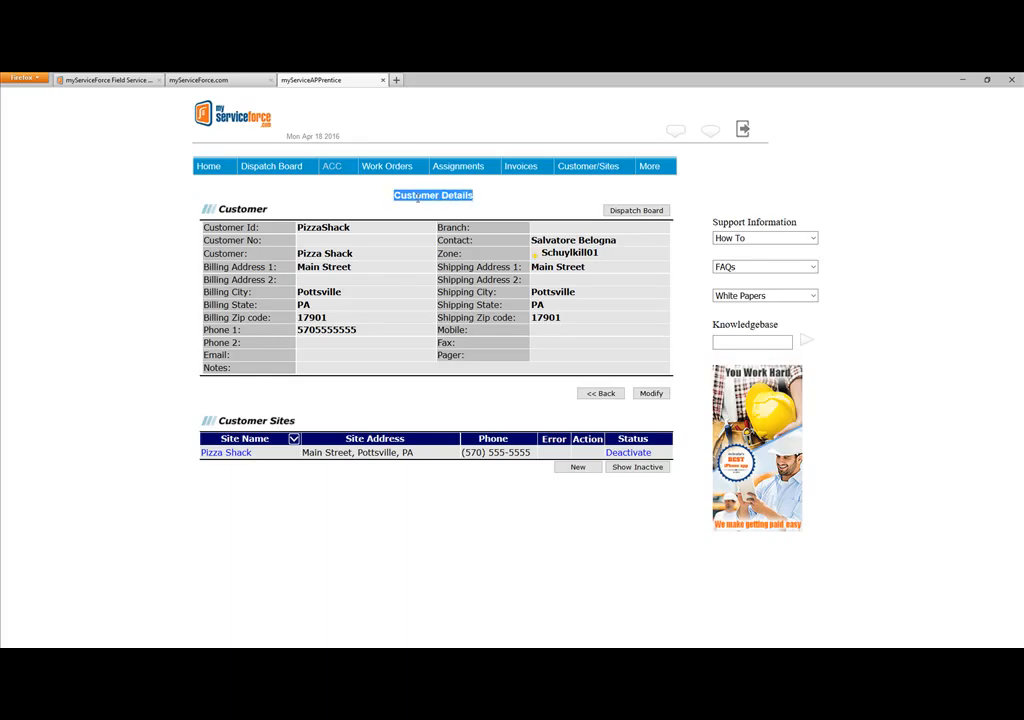
pyautogui.click(392, 277)
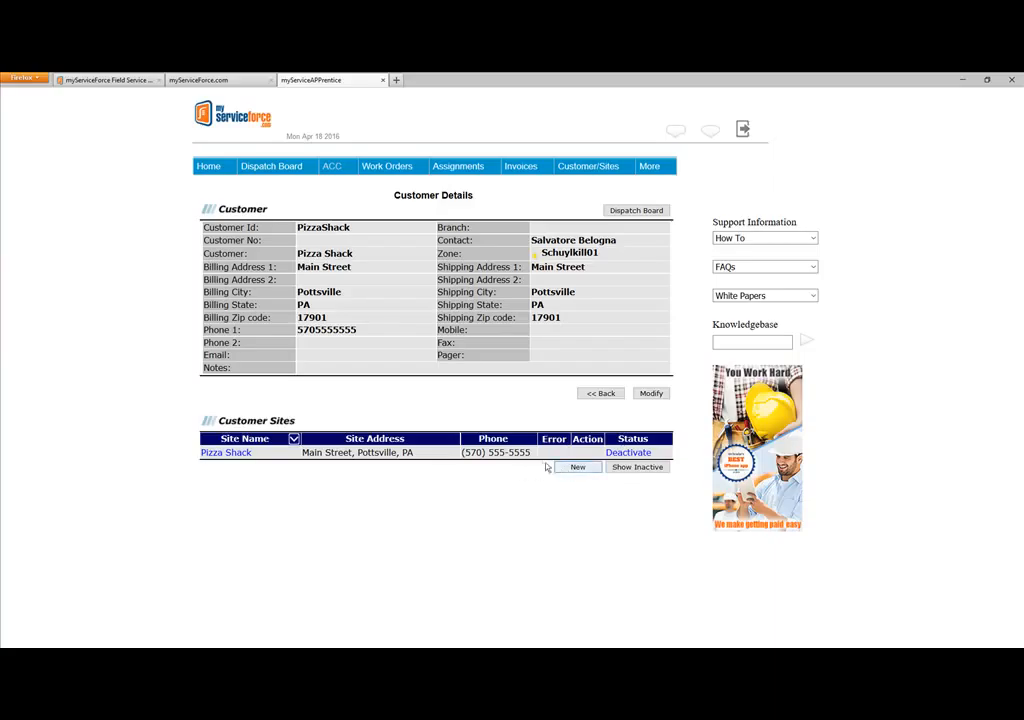
# Create a new work order from the Pizza Shack site's details, with call type Normal and priority High.
pyautogui.click(234, 453)
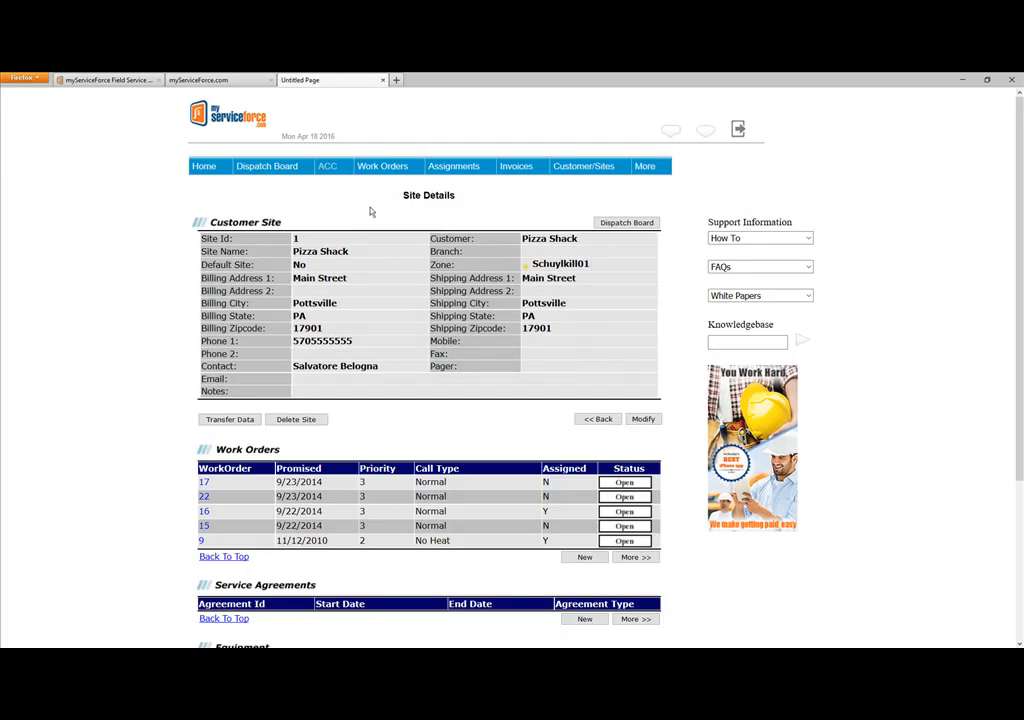
pyautogui.moveTo(403, 196); pyautogui.dragTo(456, 196)
pyautogui.click(585, 558)
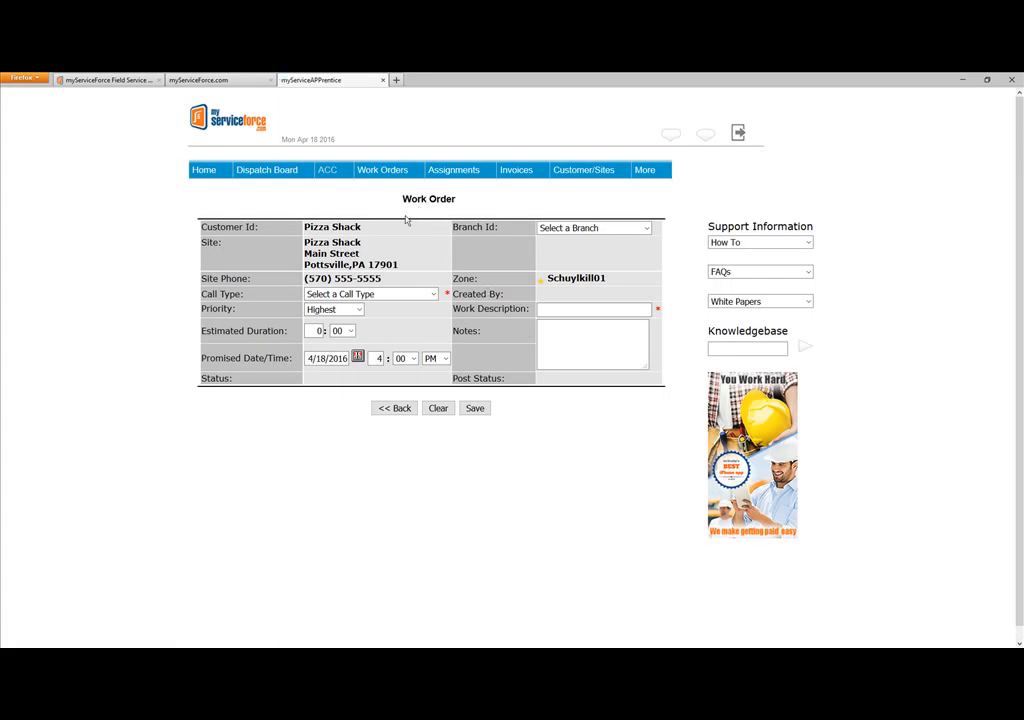
pyautogui.click(391, 297)
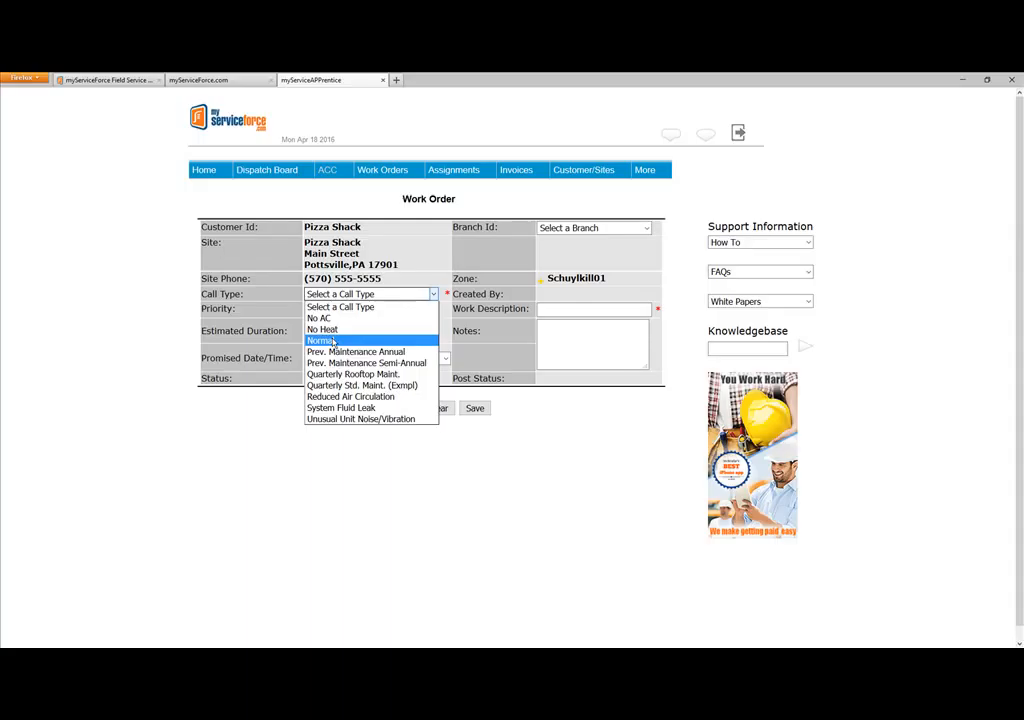
pyautogui.click(333, 341)
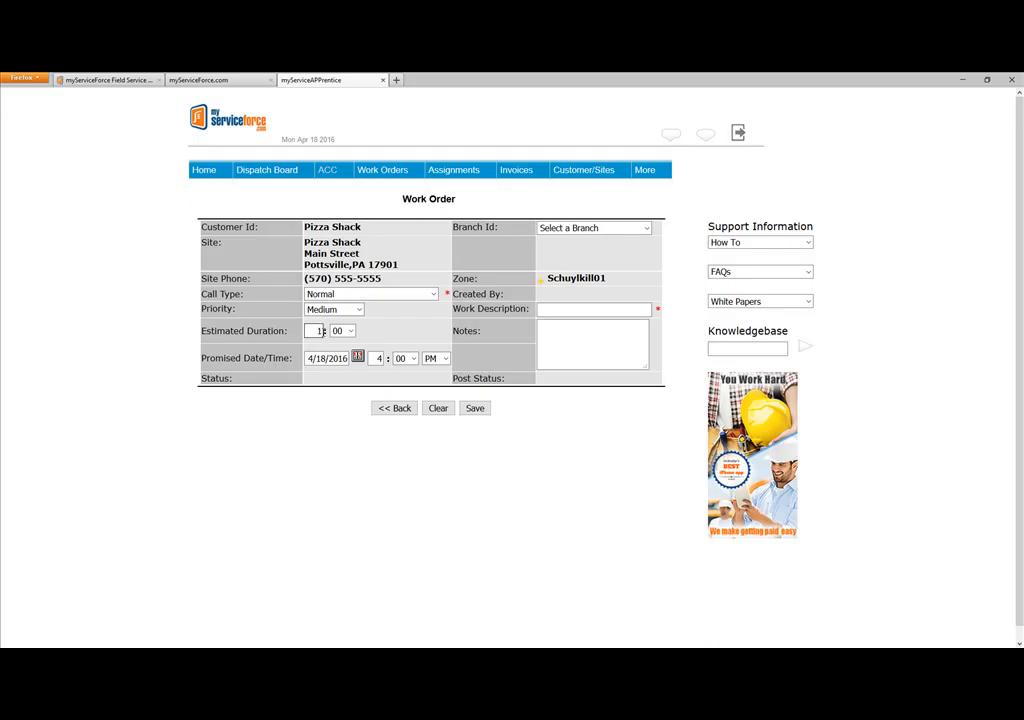
pyautogui.click(335, 310)
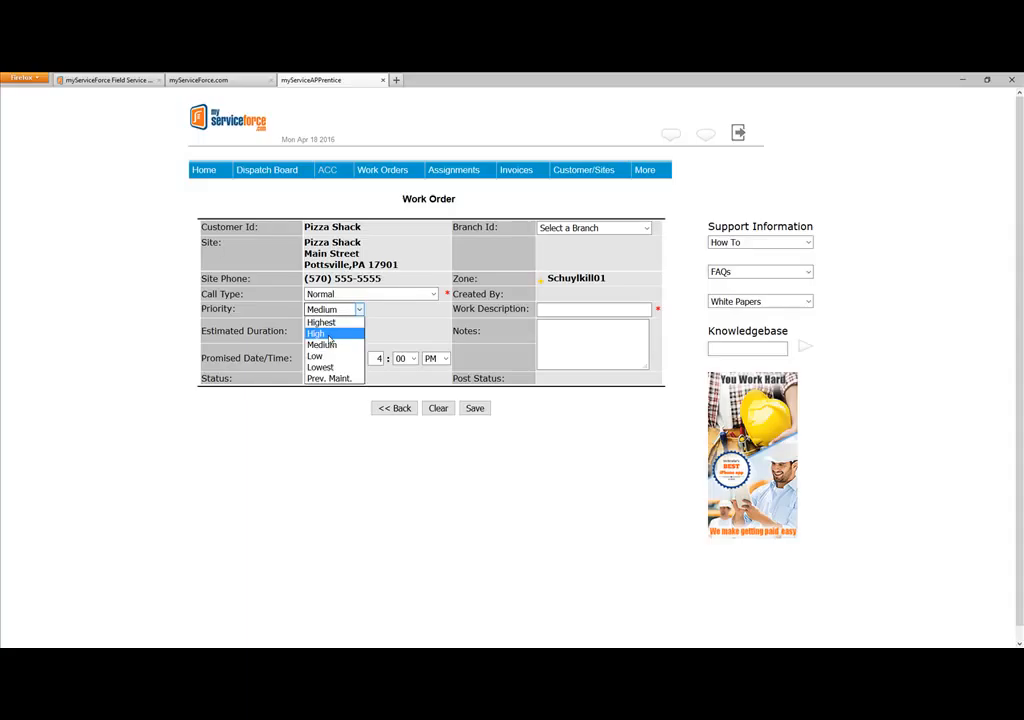
pyautogui.click(330, 336)
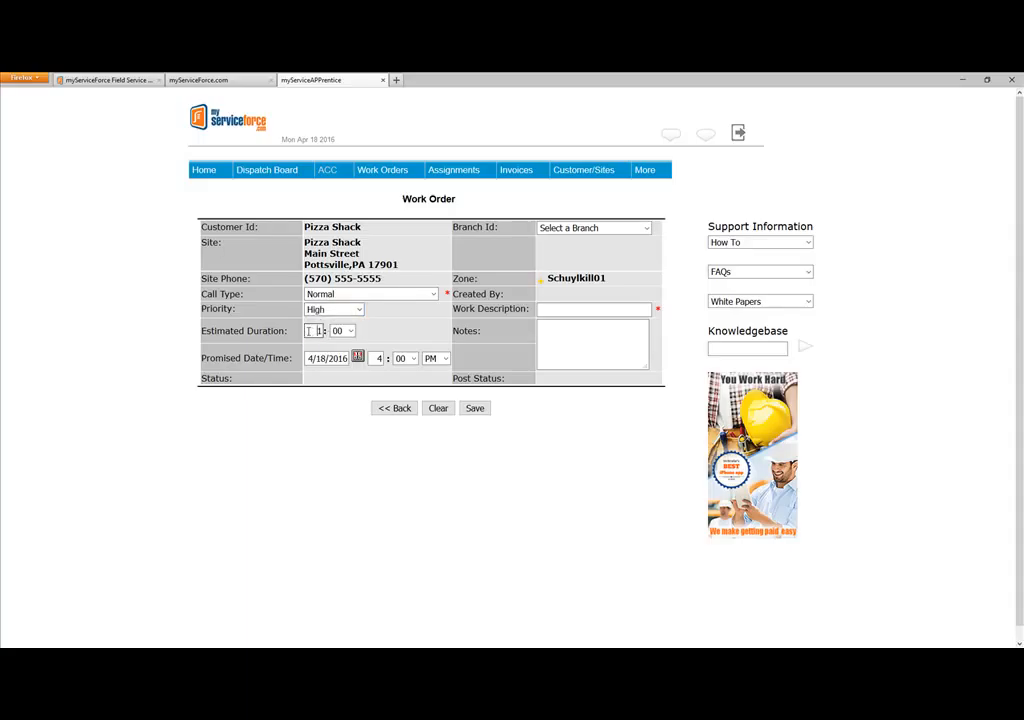
# Set the work order's estimated duration to 2:00 and its promised time to 2:00 PM.
pyautogui.press('BackSpace')
pyautogui.write('2')
pyautogui.click(382, 343)
pyautogui.doubleClick(376, 358)
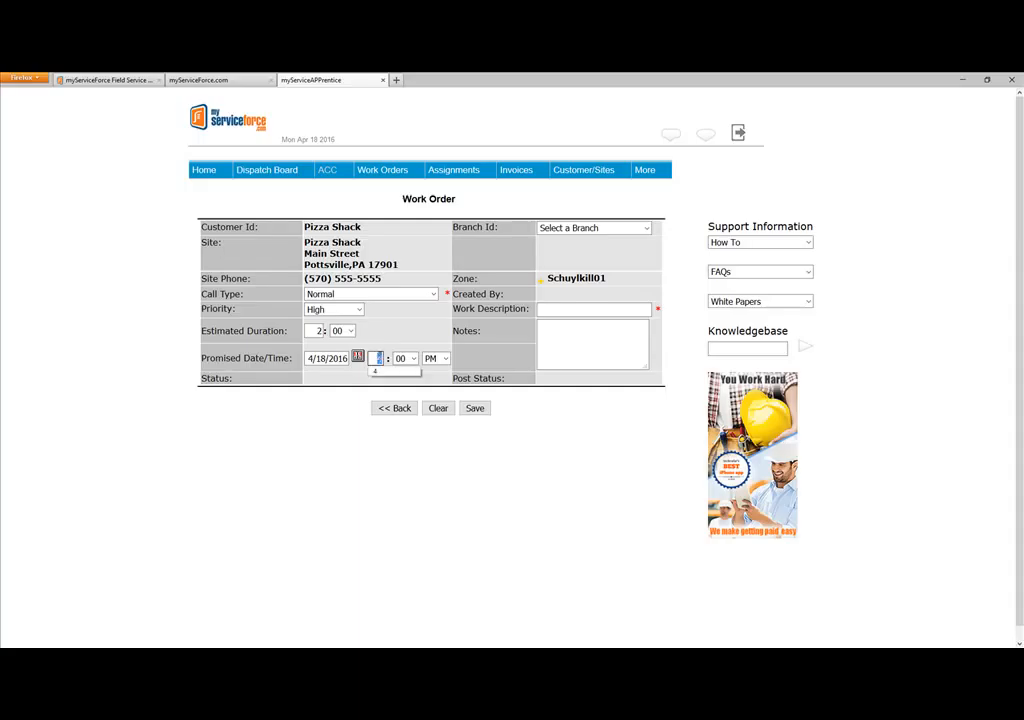
pyautogui.write('2')
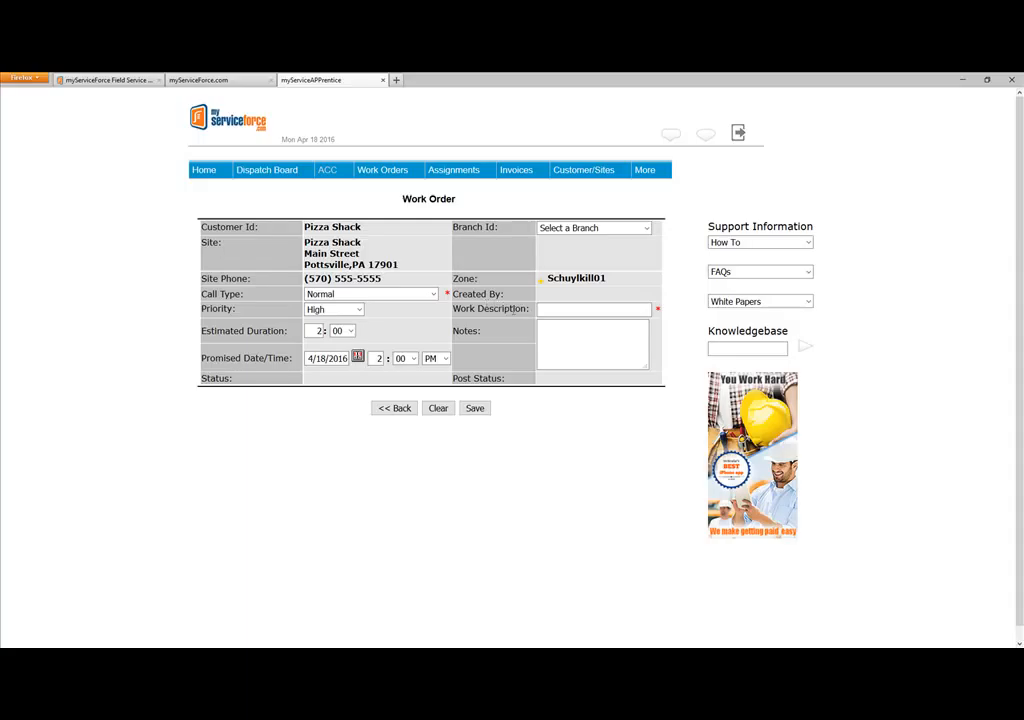
# Enter the work description "Service the Widget" and the notes "Add more detail here.", and save the work order.
pyautogui.click(552, 307)
pyautogui.write('Se')
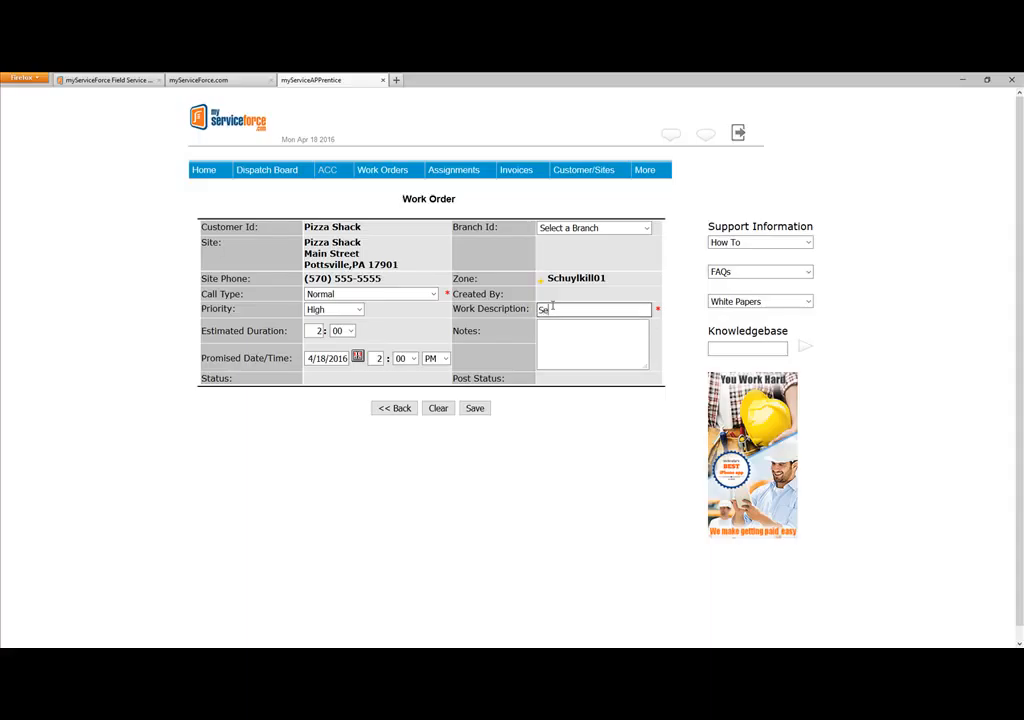
pyautogui.write('rvice the Widget')
pyautogui.click(567, 324)
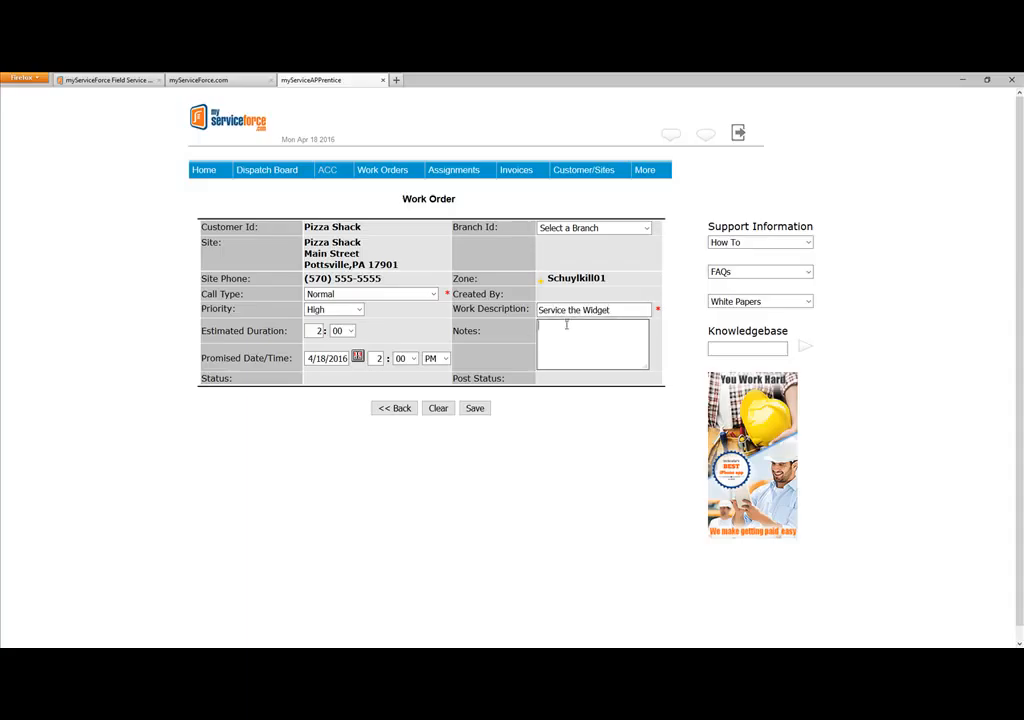
pyautogui.write('Add more detail here.')
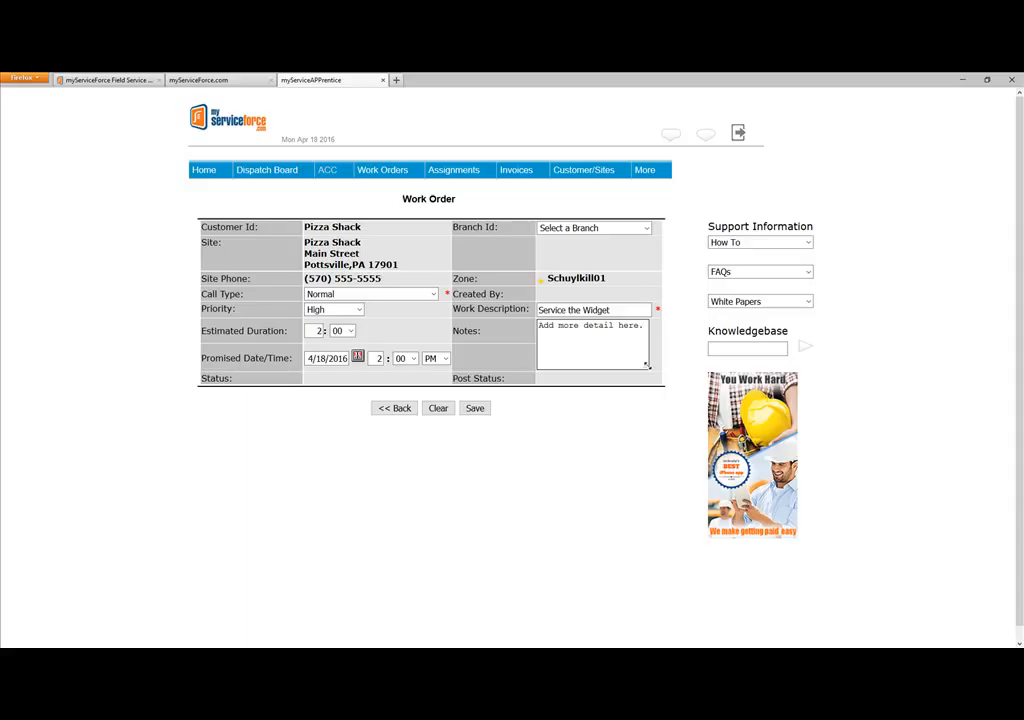
pyautogui.click(477, 409)
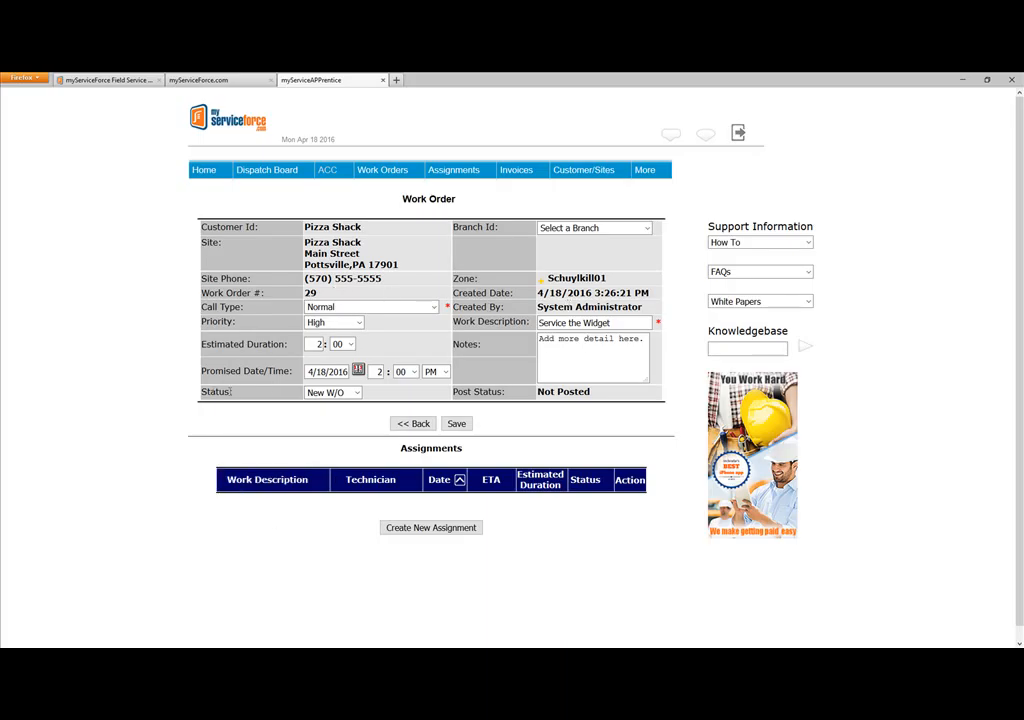
pyautogui.click(354, 392)
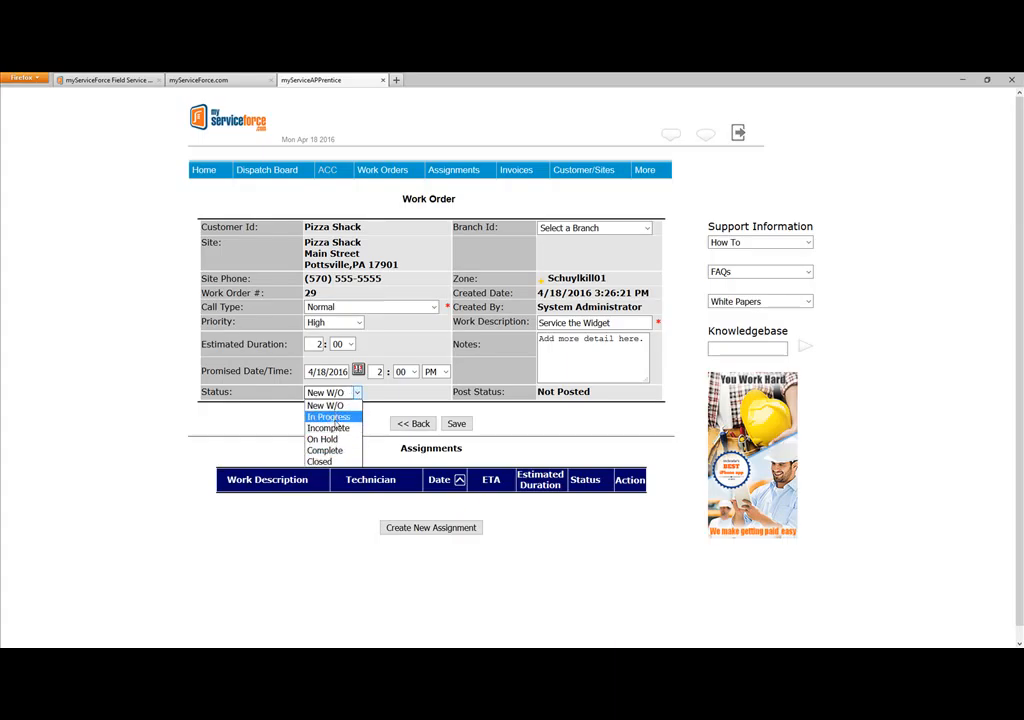
pyautogui.click(476, 397)
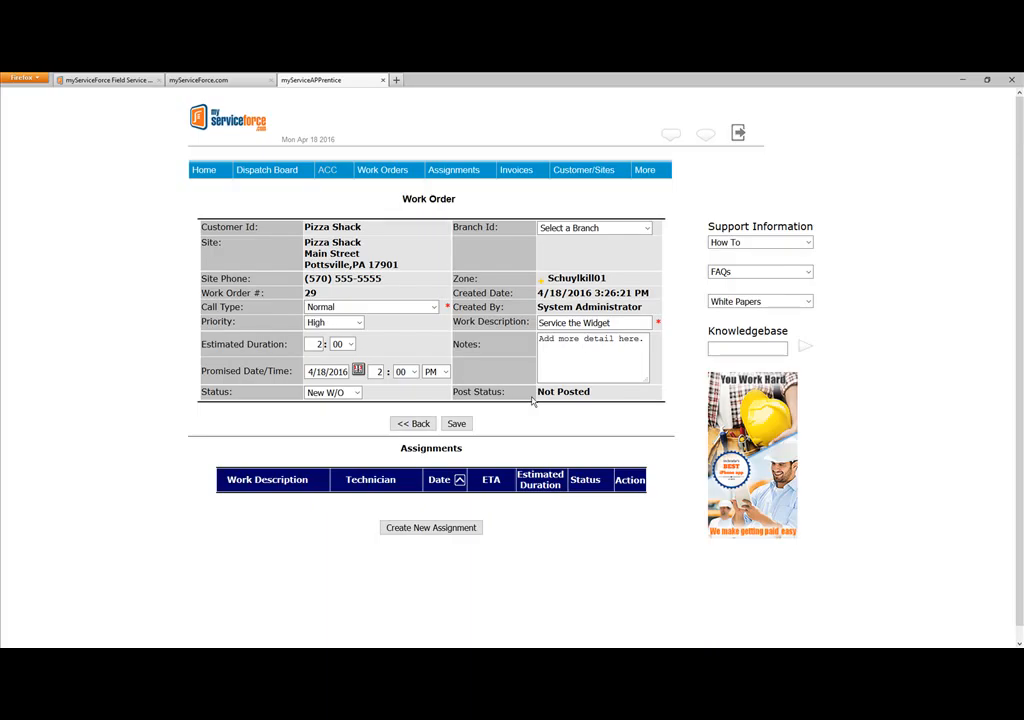
# Create a new assignment on the Pizza Shack work order, choosing technician tech104 and status Dispatch.
pyautogui.click(431, 527)
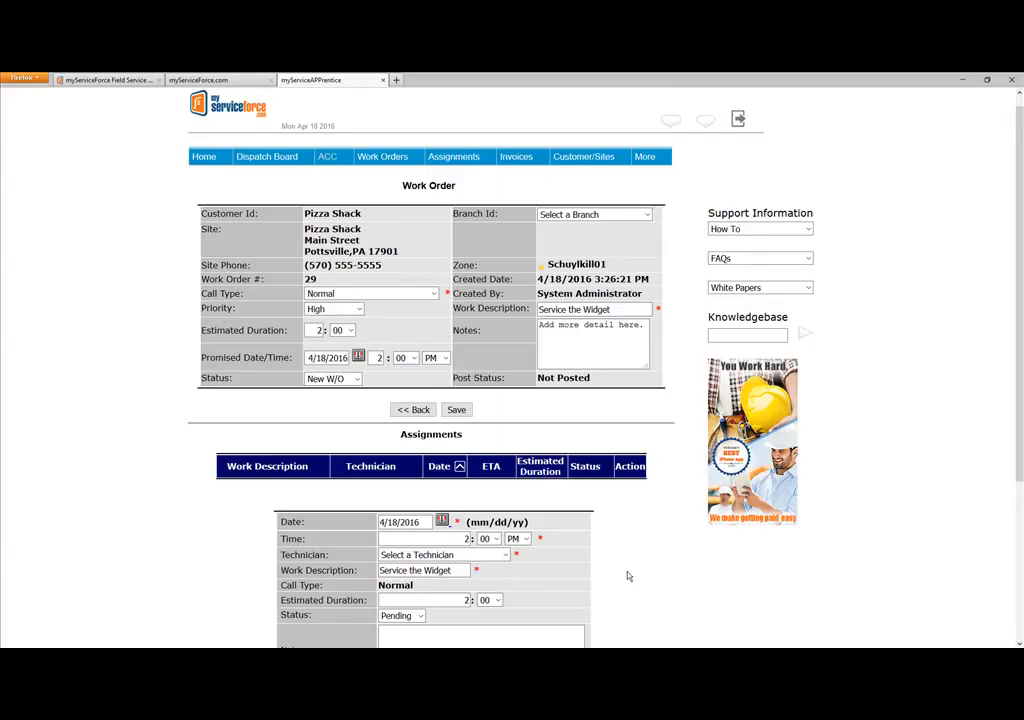
pyautogui.scroll(-1, 628, 576)
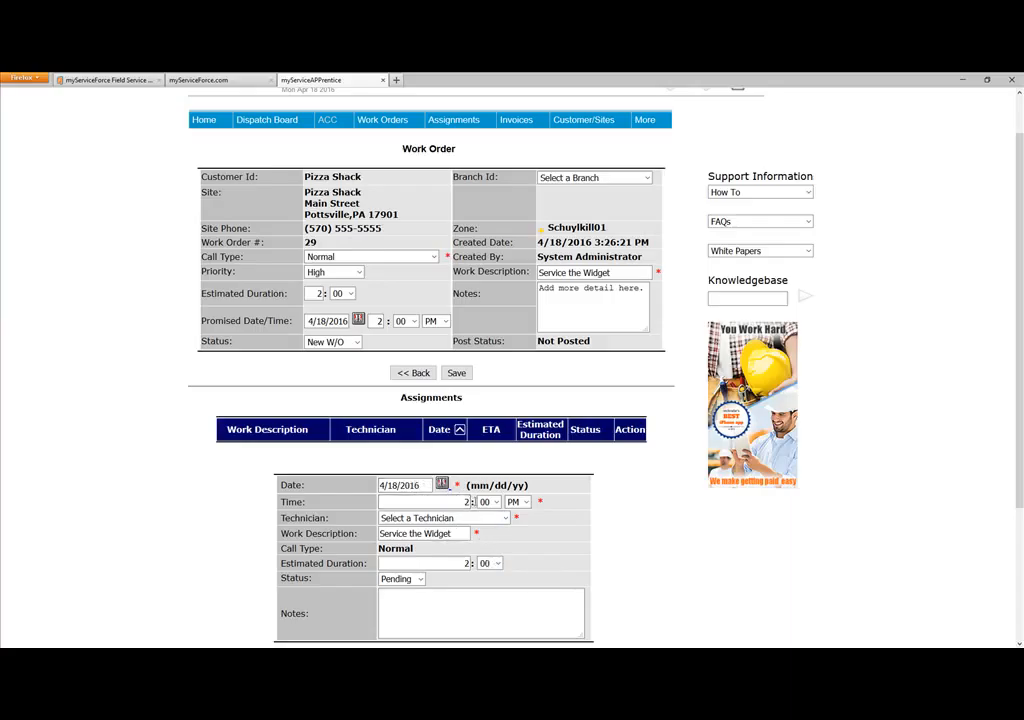
pyautogui.click(505, 518)
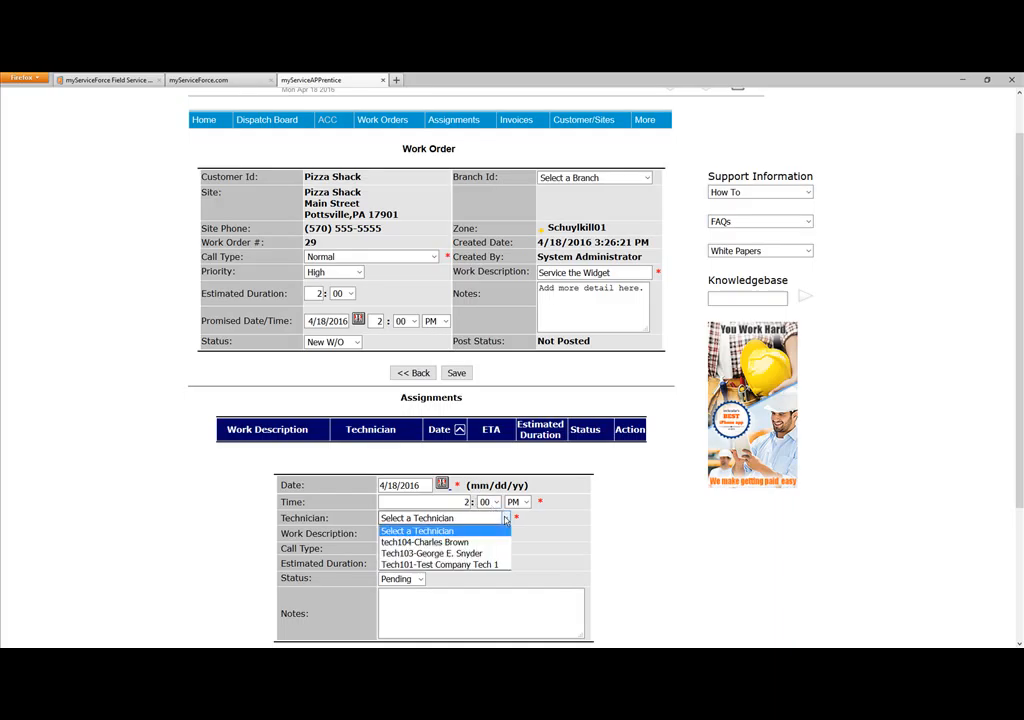
pyautogui.click(461, 543)
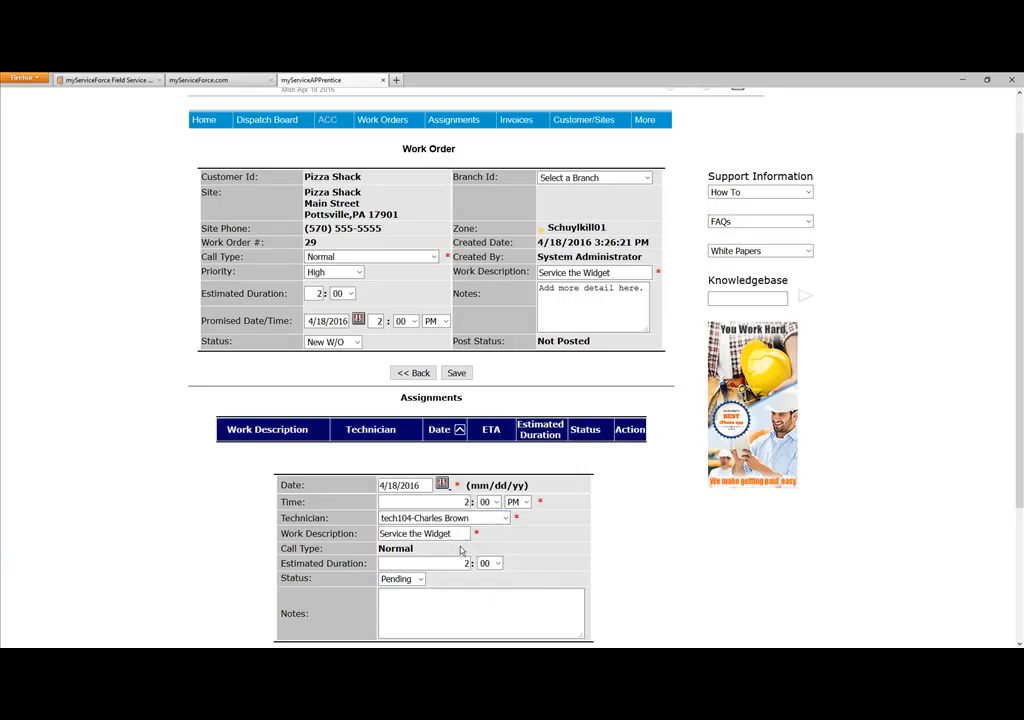
pyautogui.click(419, 536)
pyautogui.click(419, 581)
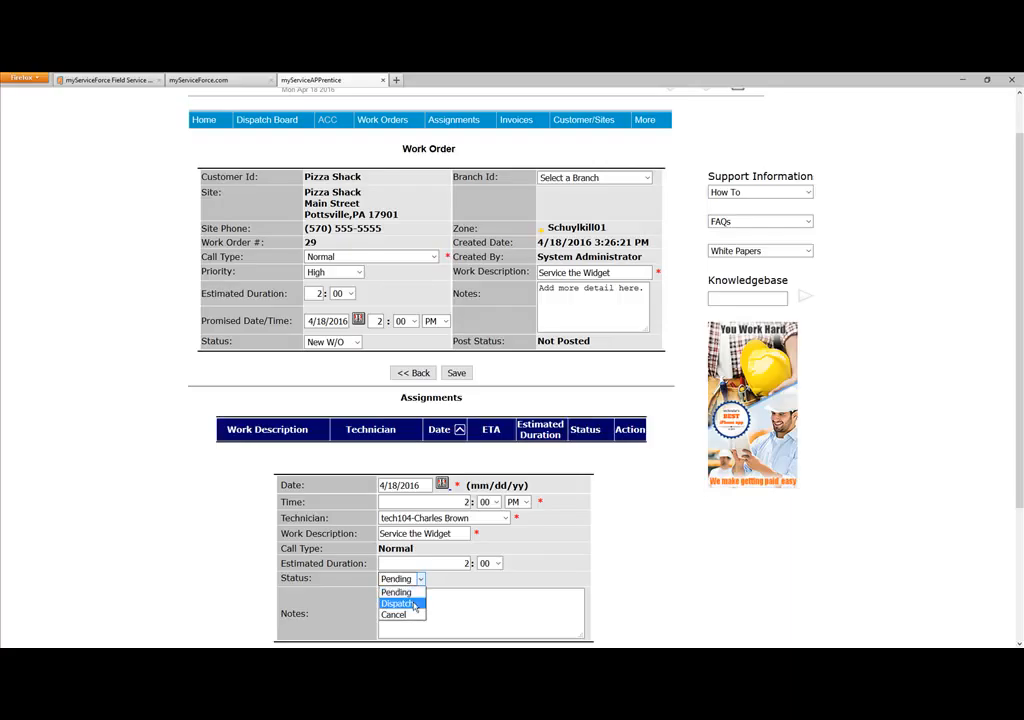
pyautogui.click(414, 604)
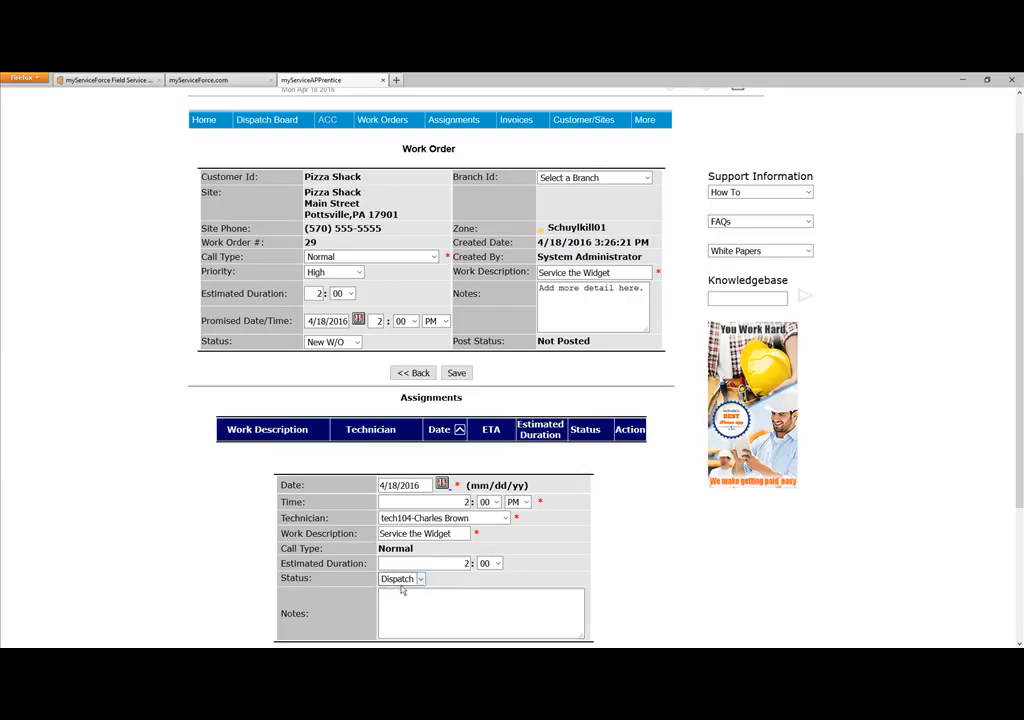
# Enter the assignment notes "Additional notes about assignment." and save the assignment.
pyautogui.click(400, 579)
pyautogui.write('Ad')
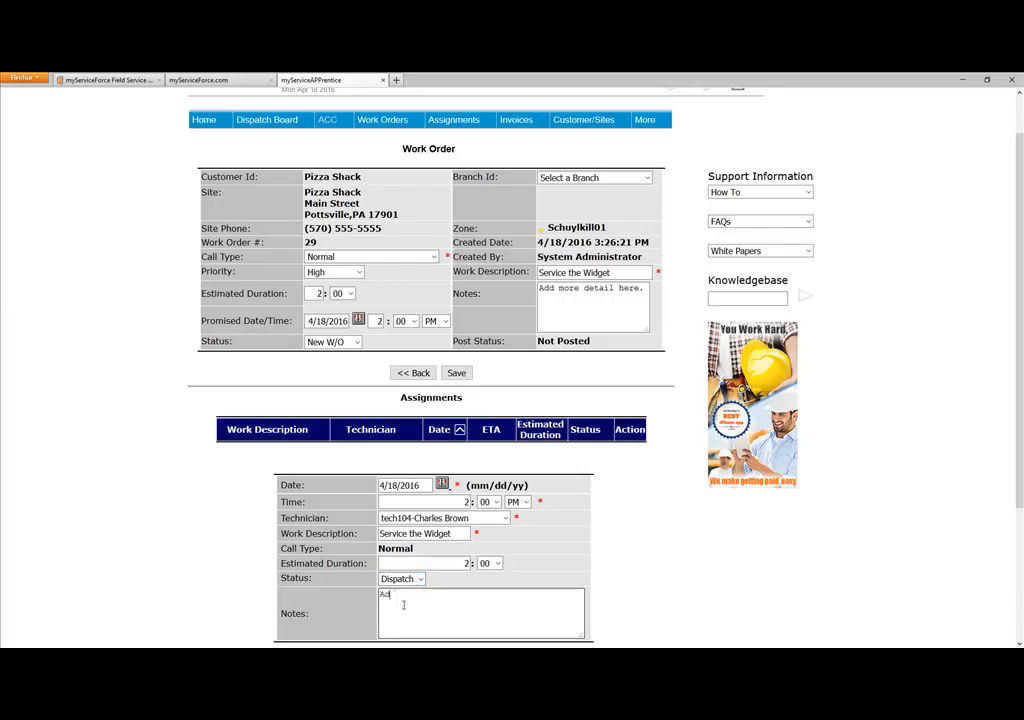
pyautogui.write('dditional notesabout assi')
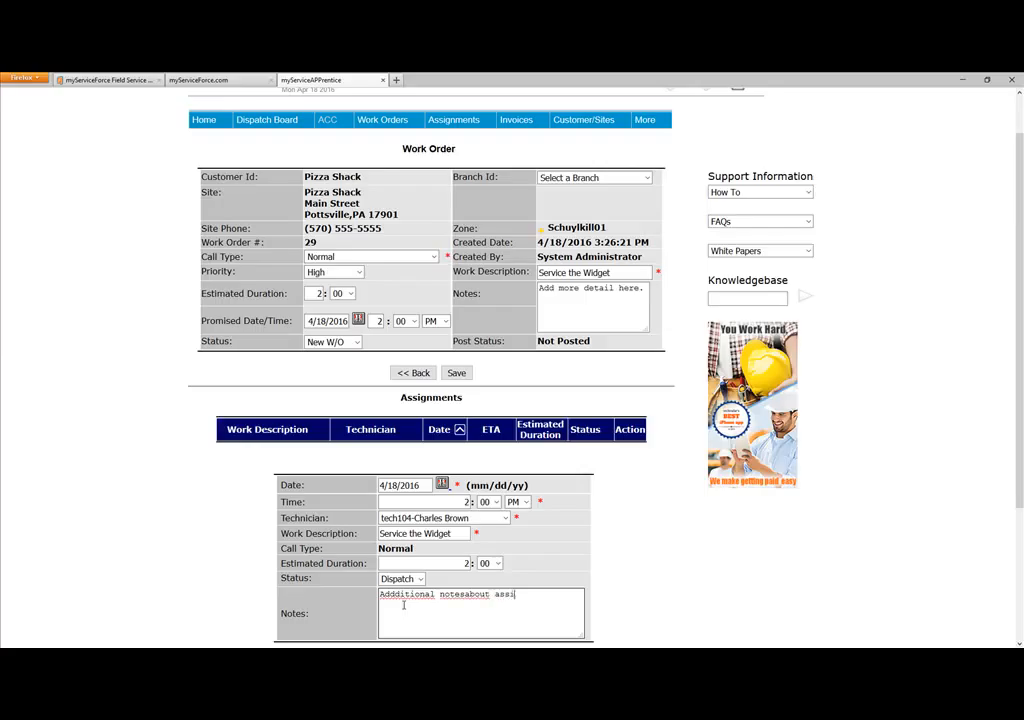
pyautogui.write('gnment.')
pyautogui.click(467, 594)
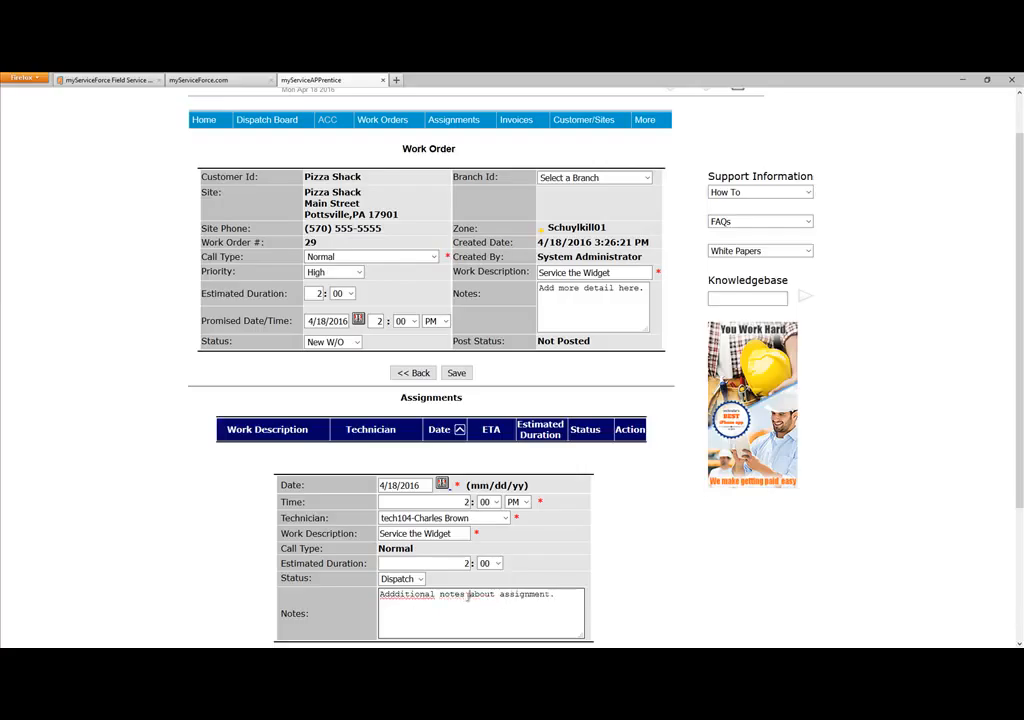
pyautogui.click(397, 596)
pyautogui.press('BackSpace')
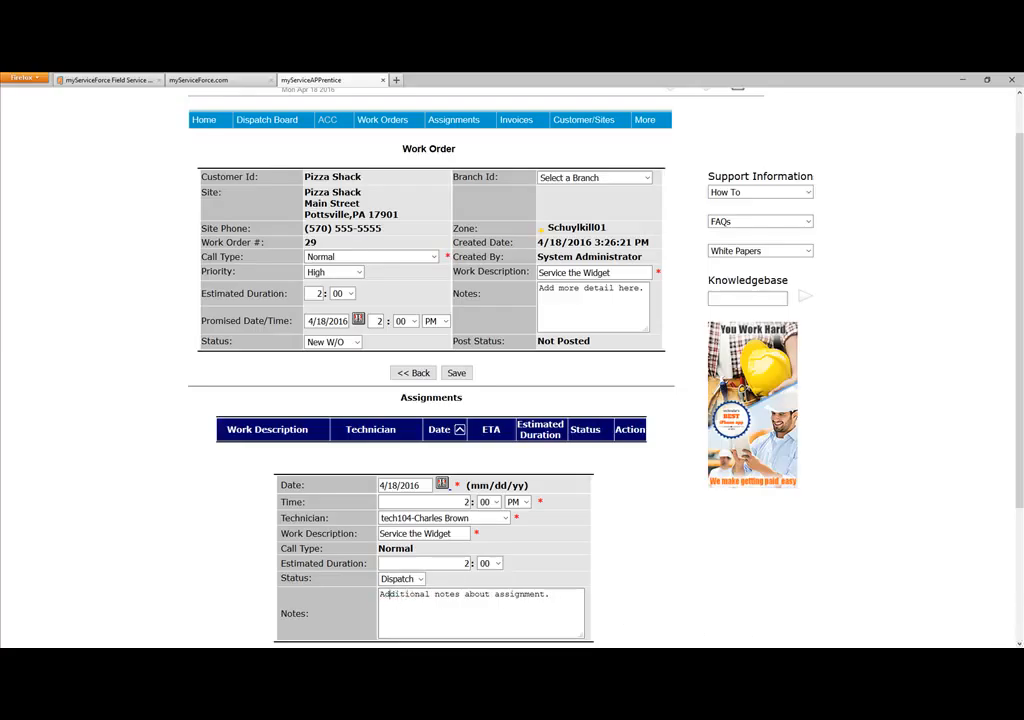
pyautogui.scroll(-2, 624, 633)
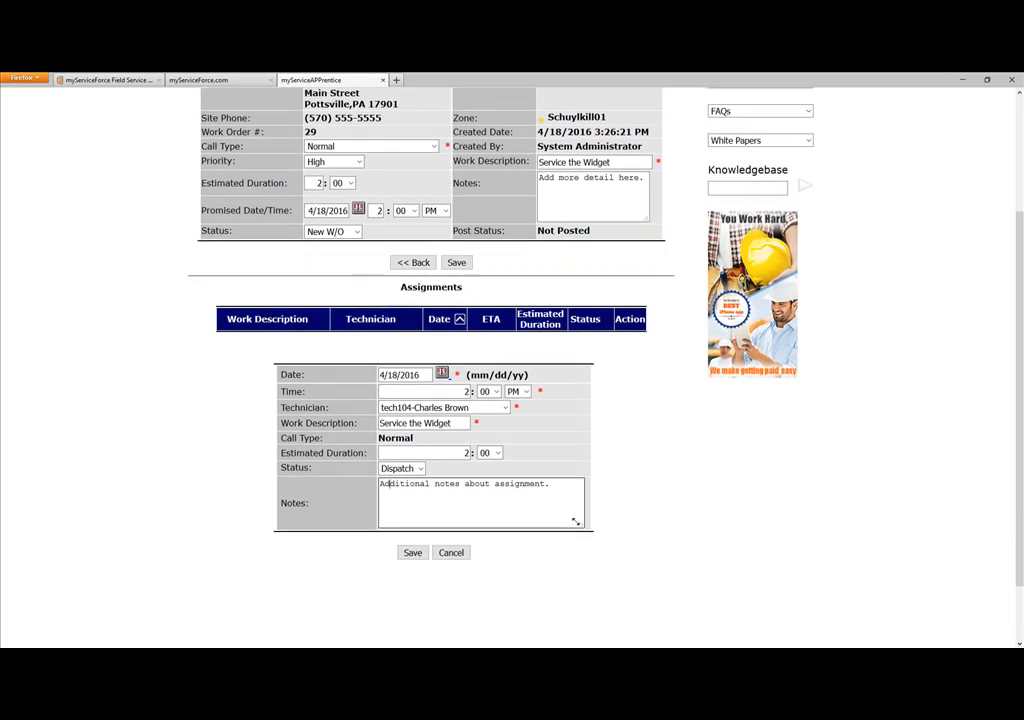
pyautogui.moveTo(576, 522)
pyautogui.mouseDown()
pyautogui.moveTo(603, 533)
pyautogui.moveTo(588, 528)
pyautogui.mouseUp()
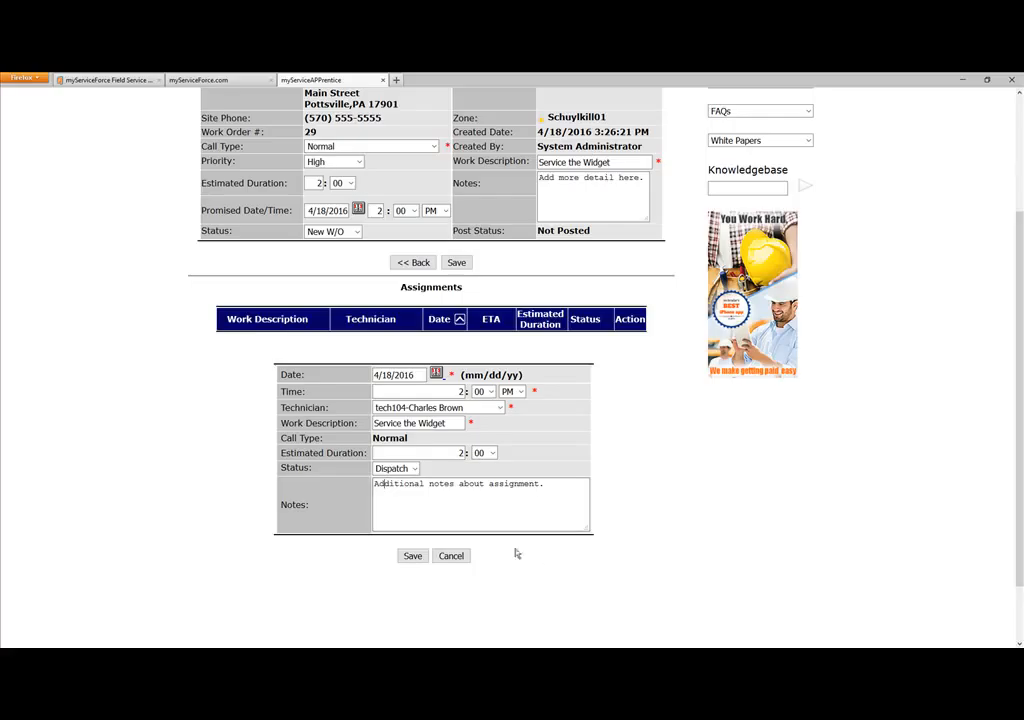
pyautogui.click(413, 557)
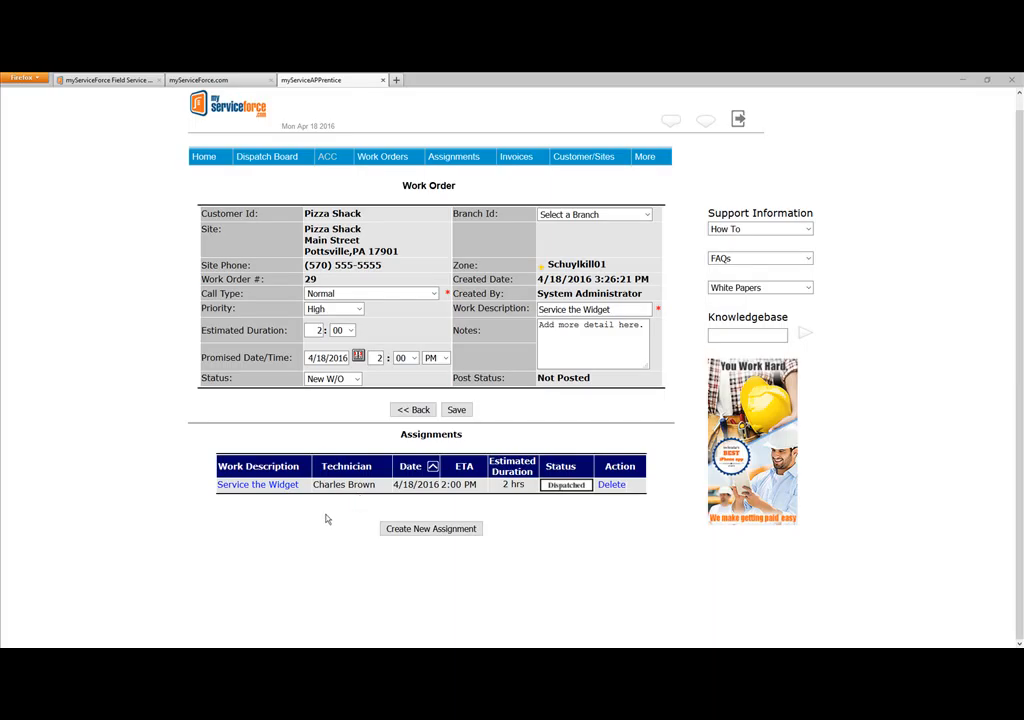
# Open the dispatch board and view the Pizza Shack assignment in tech104's afternoon schedule.
pyautogui.doubleClick(430, 435)
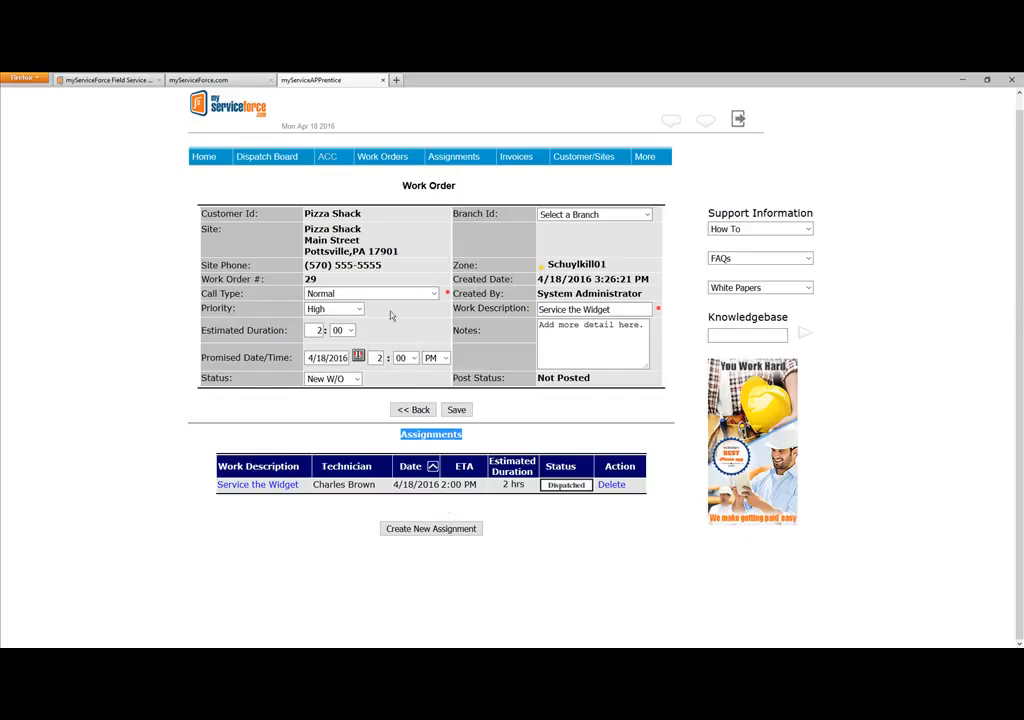
pyautogui.click(269, 158)
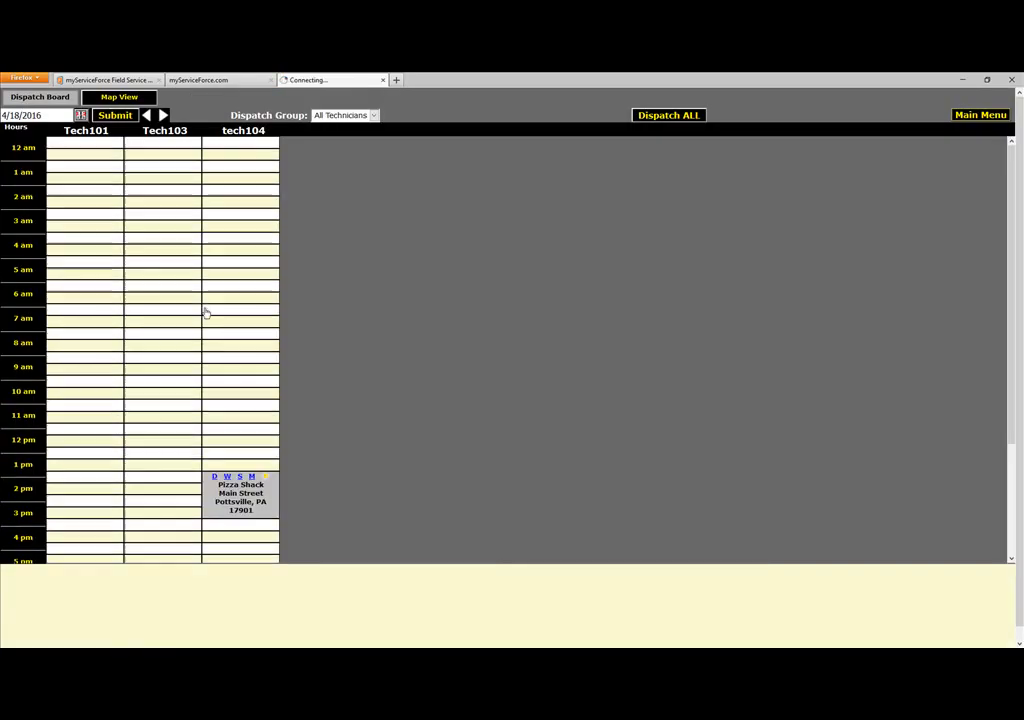
pyautogui.scroll(-3, 176, 430)
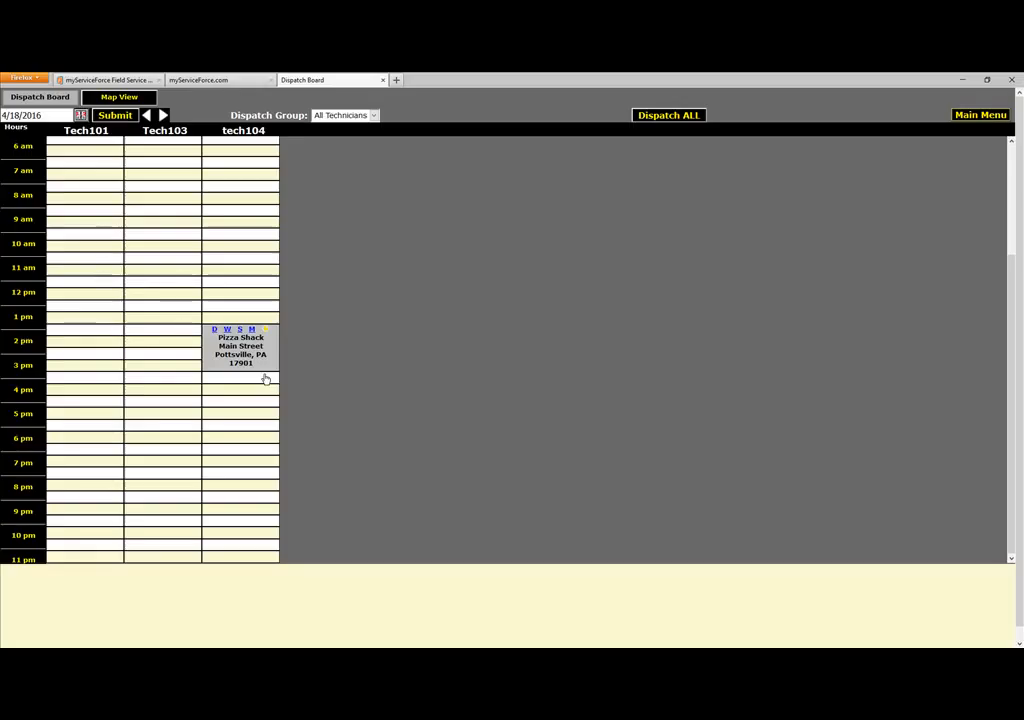
# Open the work order list, sort it by promised date with the latest first, and open the Pizza Shack work order's details.
pyautogui.click(998, 117)
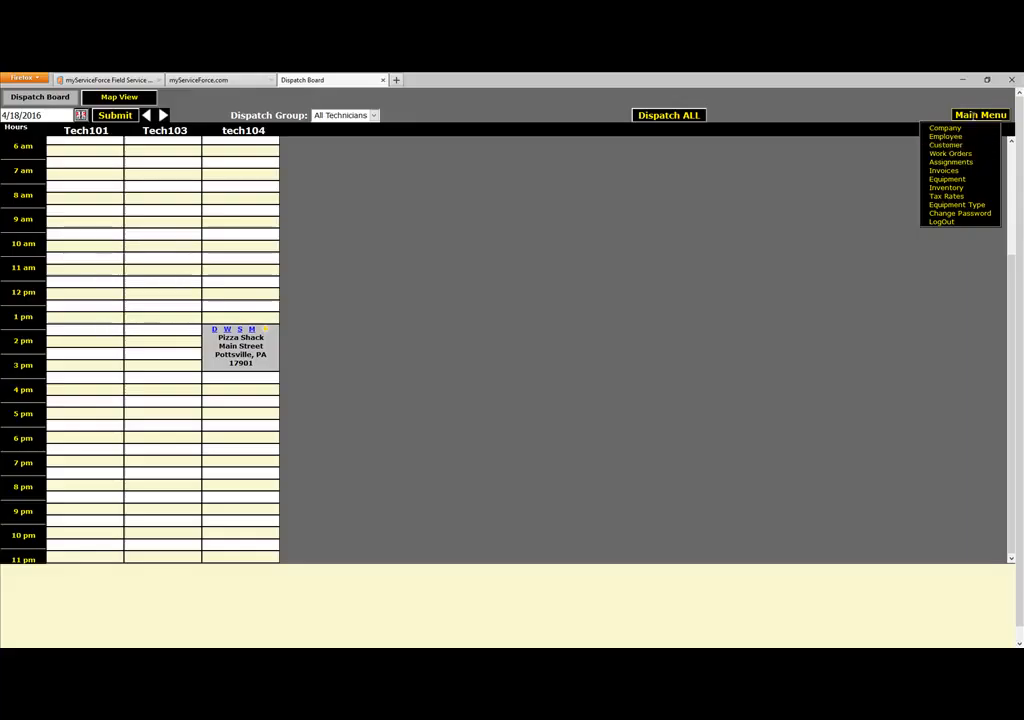
pyautogui.click(963, 157)
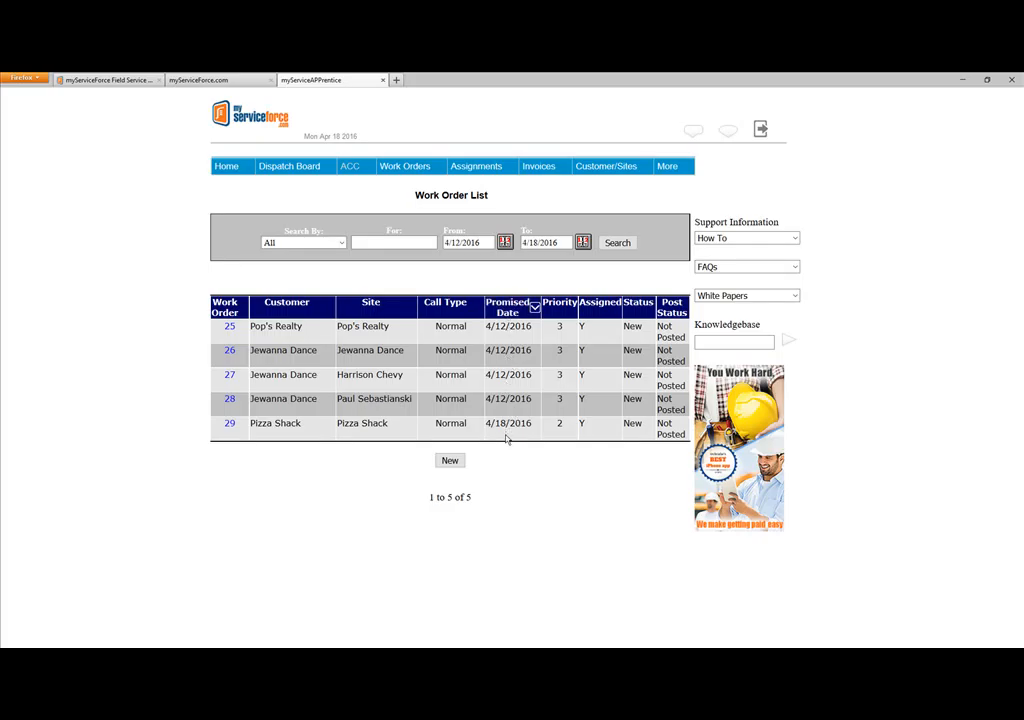
pyautogui.click(516, 306)
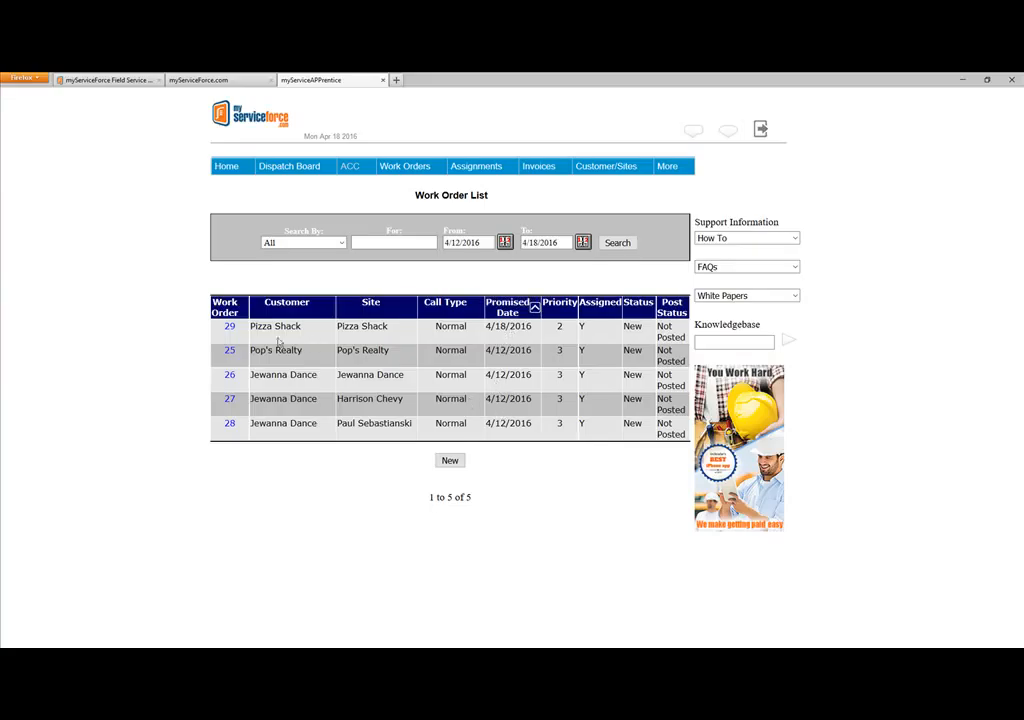
pyautogui.click(227, 340)
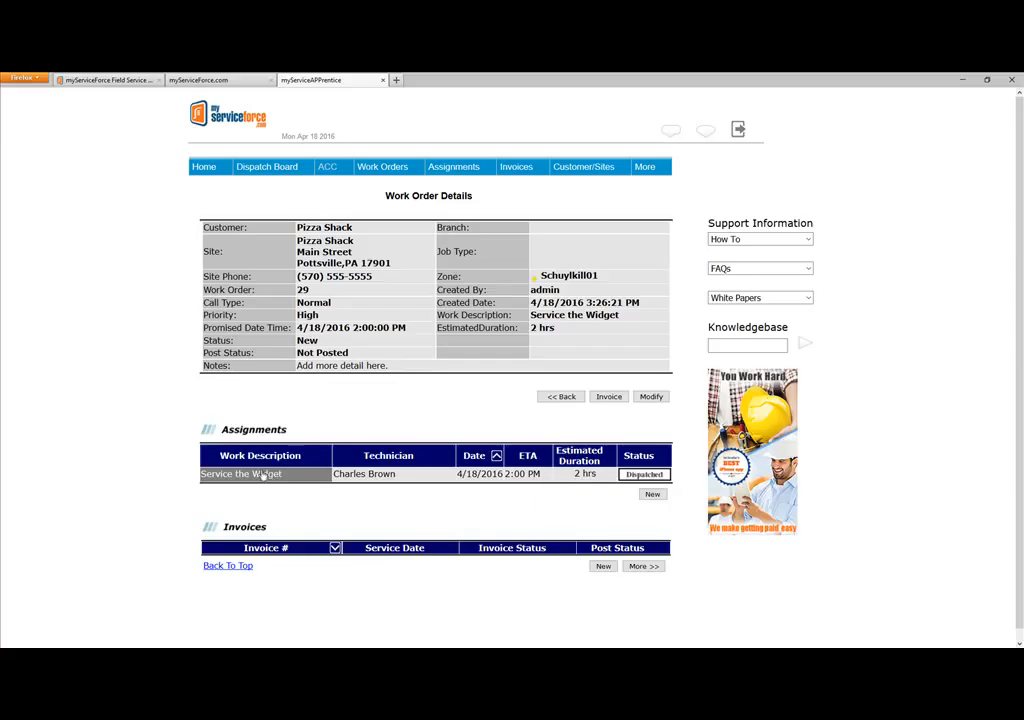
# Open the "Service the Widget" assignment, start an email about it, and fill in the recipient with the suggested support e-mail address.
pyautogui.click(262, 476)
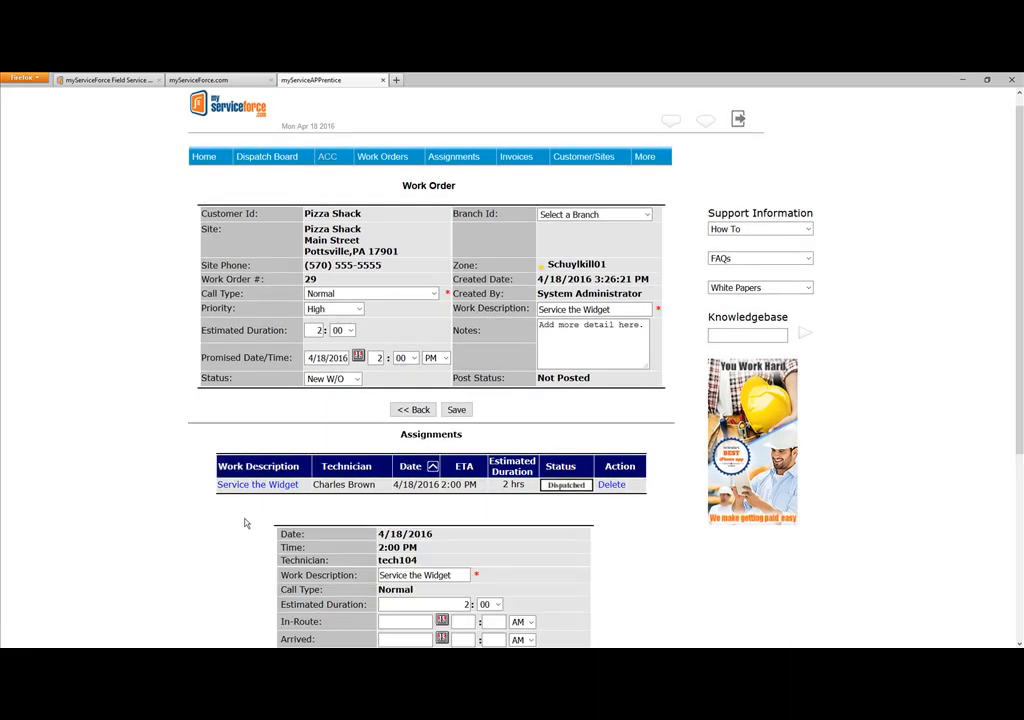
pyautogui.scroll(-2, 245, 523)
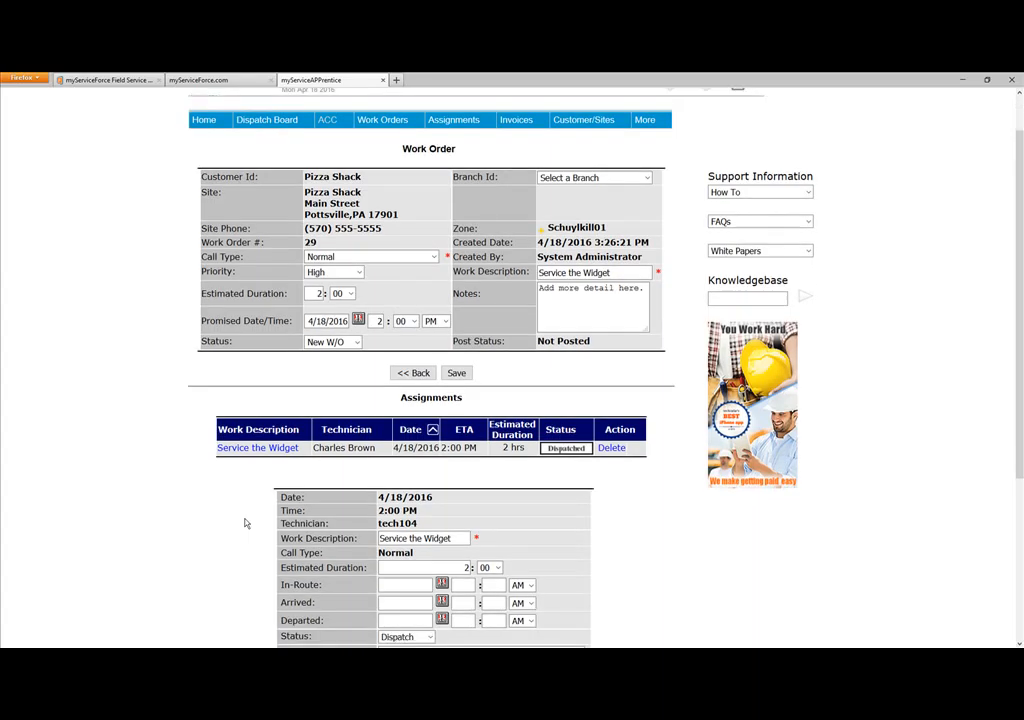
pyautogui.scroll(-3, 245, 523)
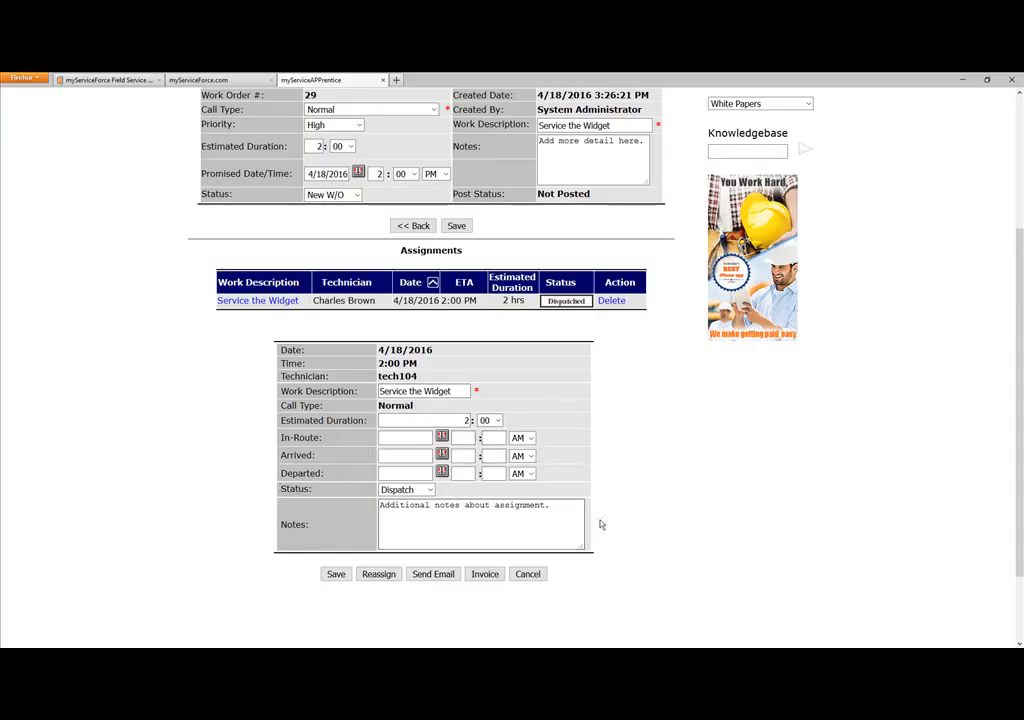
pyautogui.click(433, 575)
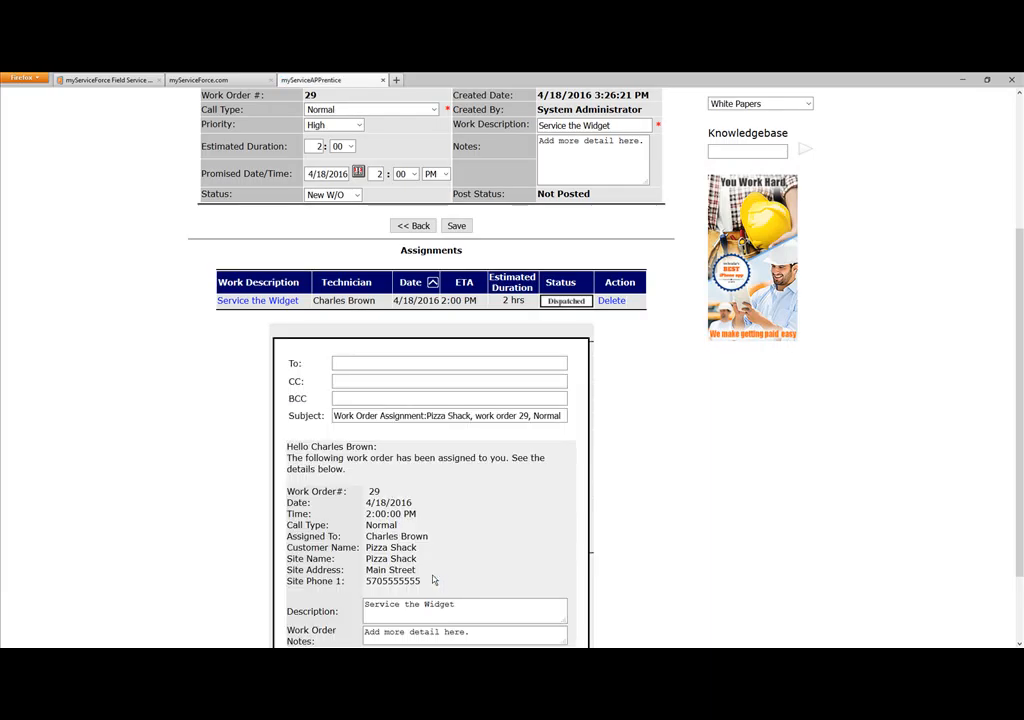
pyautogui.scroll(-3, 433, 578)
pyautogui.click(433, 575)
pyautogui.click(424, 268)
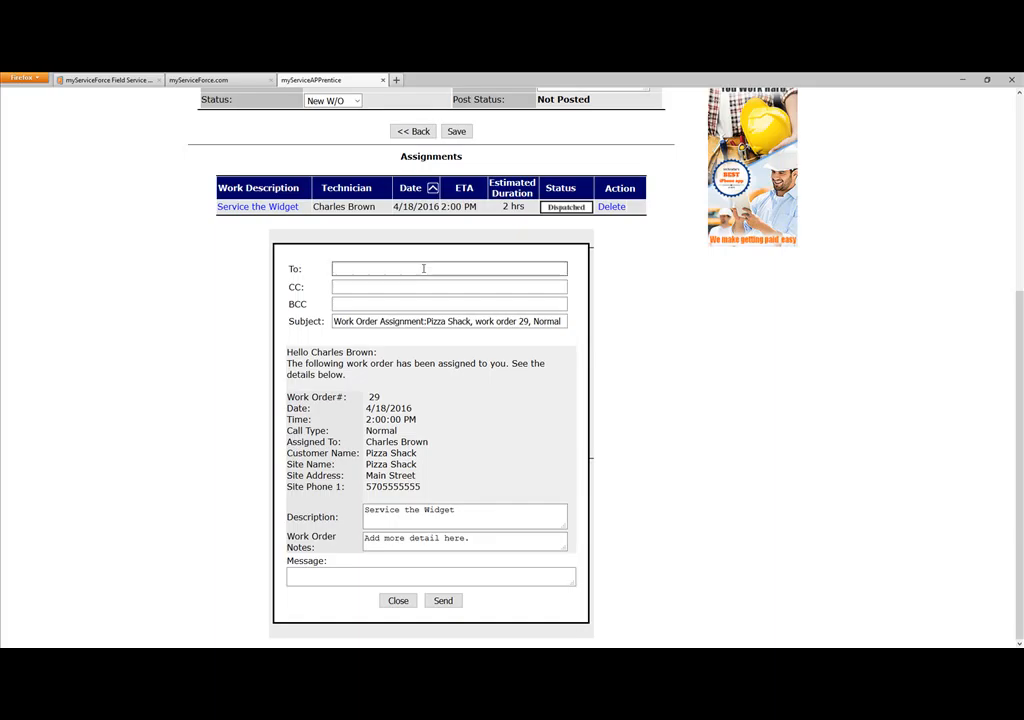
pyautogui.click(424, 268)
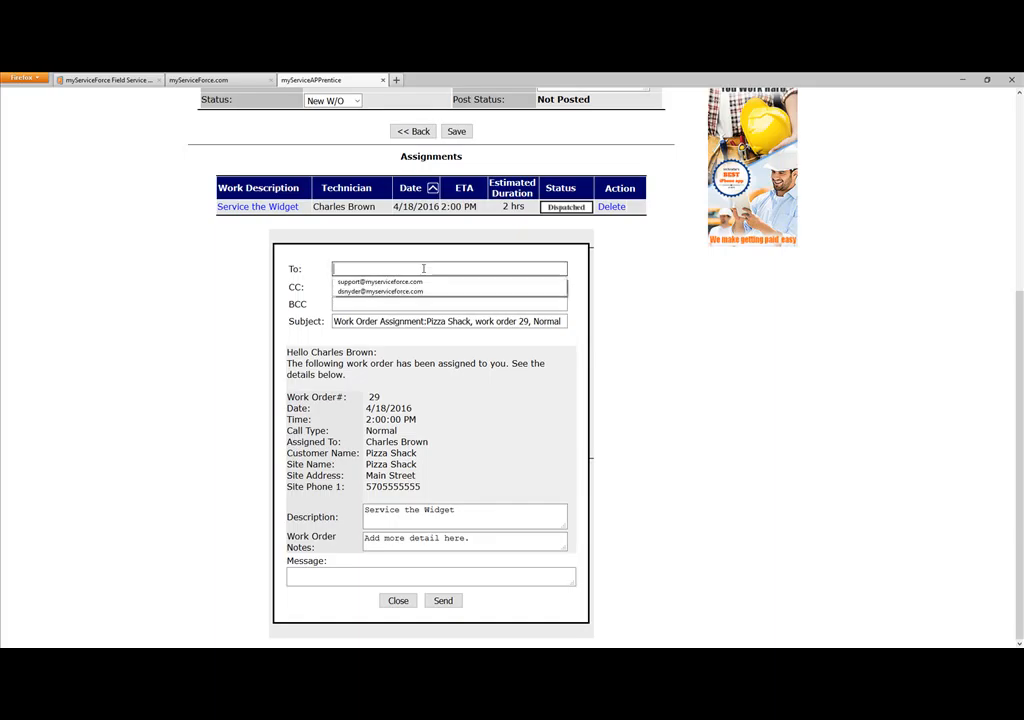
pyautogui.click(395, 283)
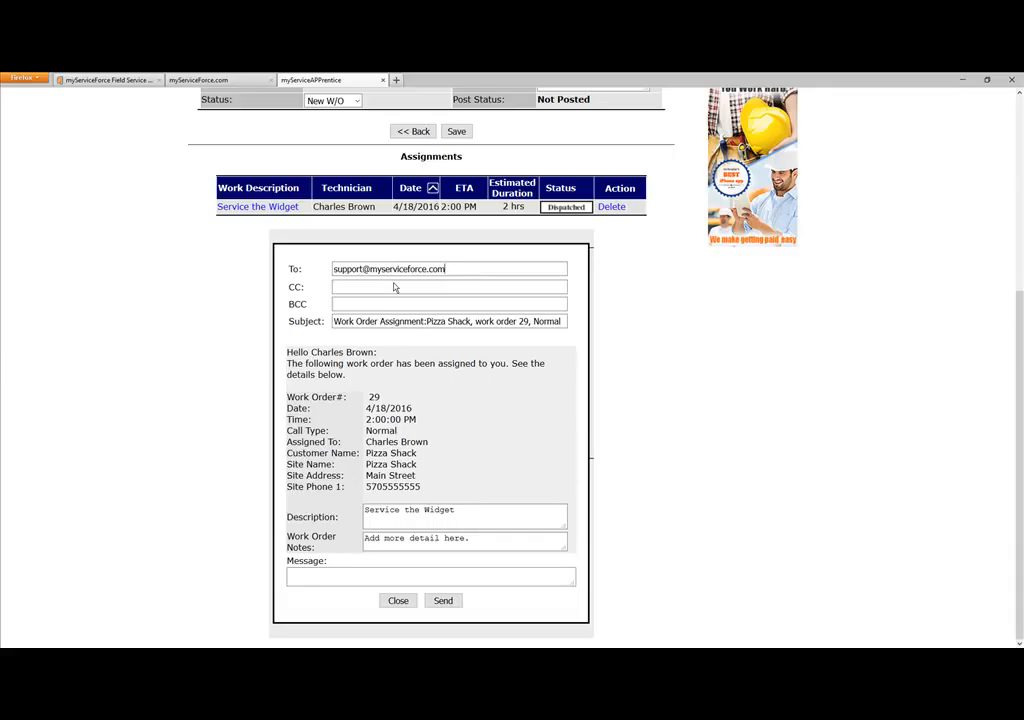
pyautogui.click(371, 285)
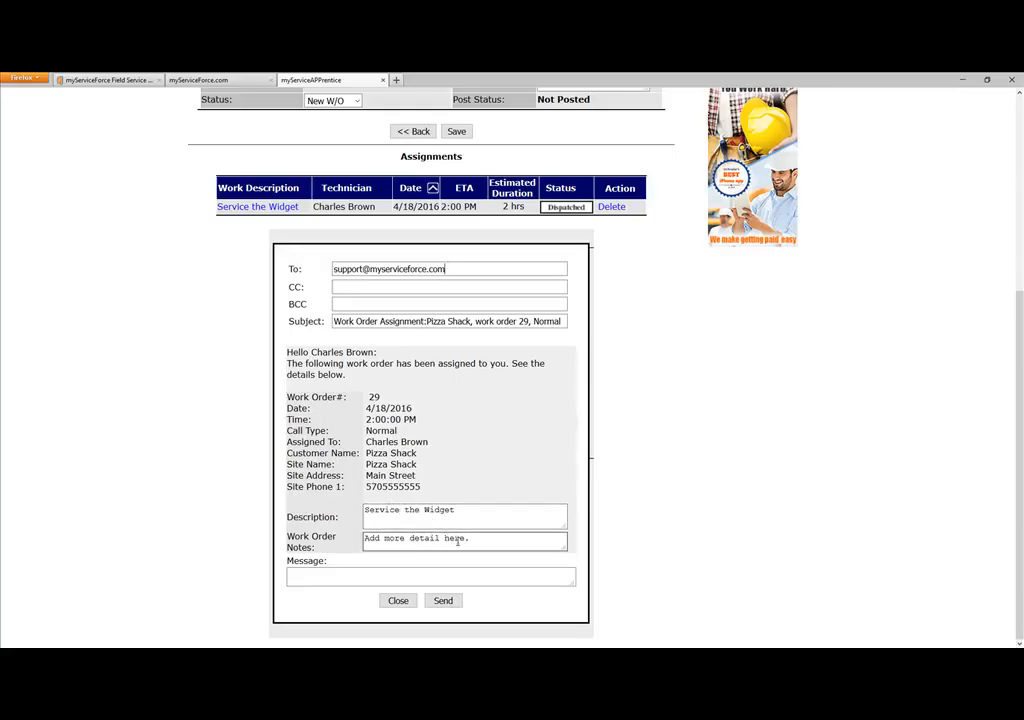
# Add the message "Email note to tech." to the assignment email and send it.
pyautogui.click(443, 576)
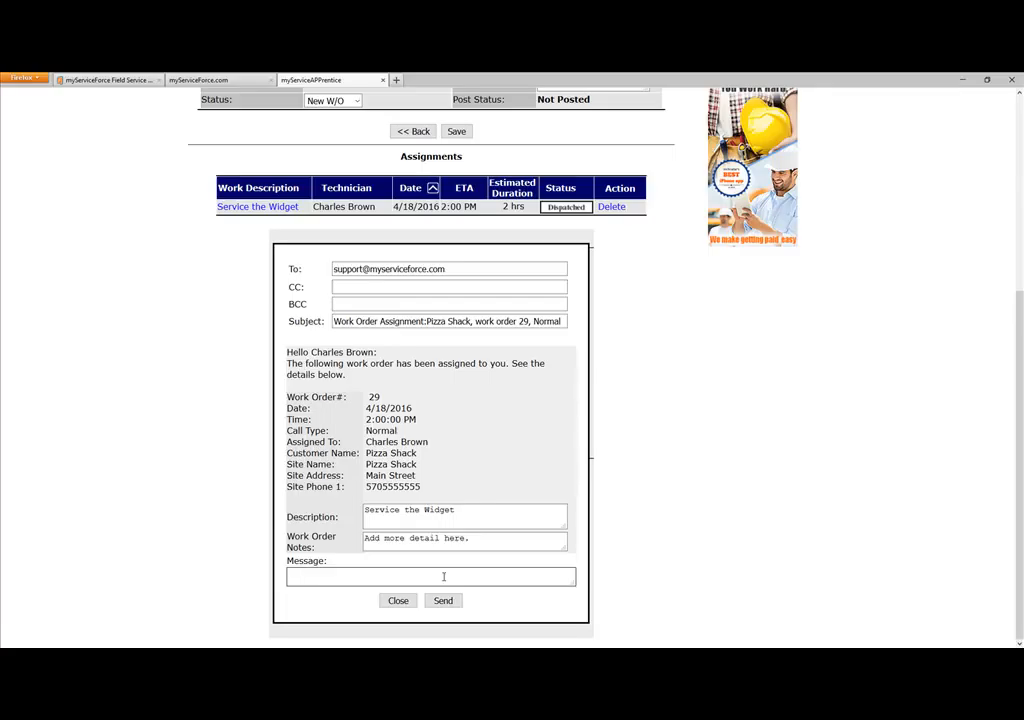
pyautogui.write('Email note to tech.')
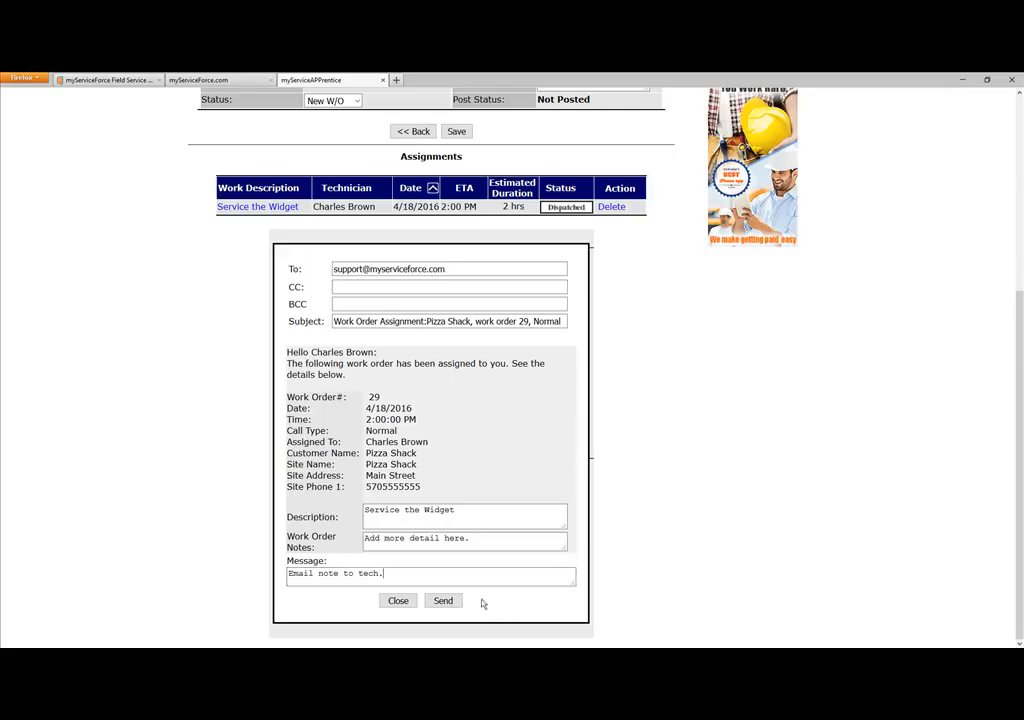
pyautogui.click(437, 604)
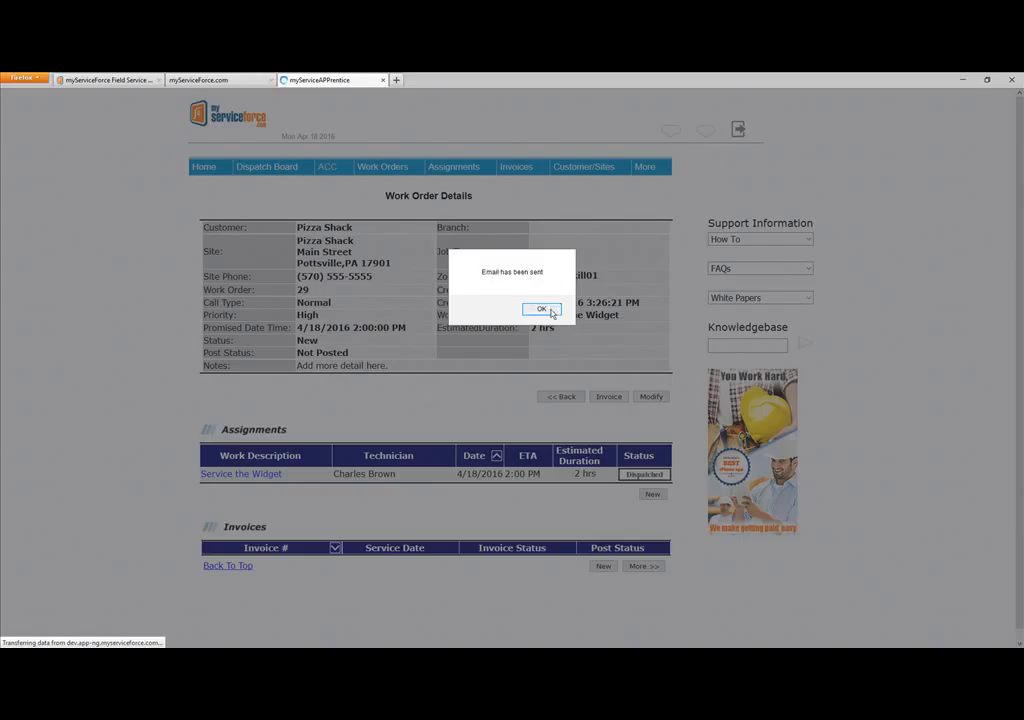
pyautogui.click(546, 309)
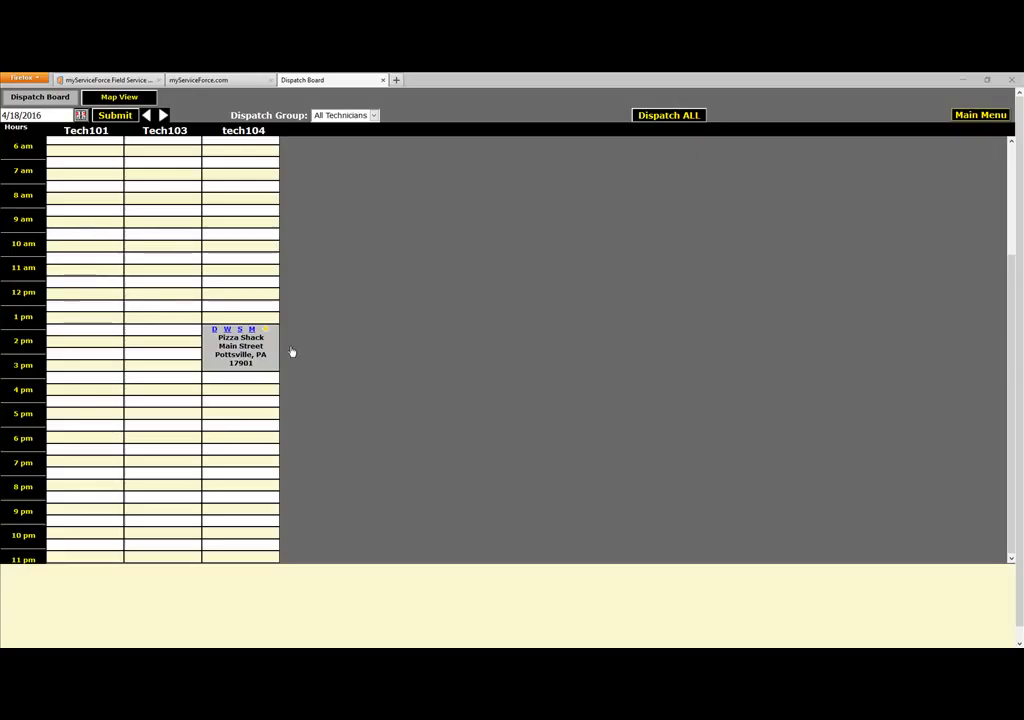
# Set the Pizza Shack assignment's status to InRoute from the dispatch board, confirm it and close the status window.
pyautogui.moveTo(253, 331)
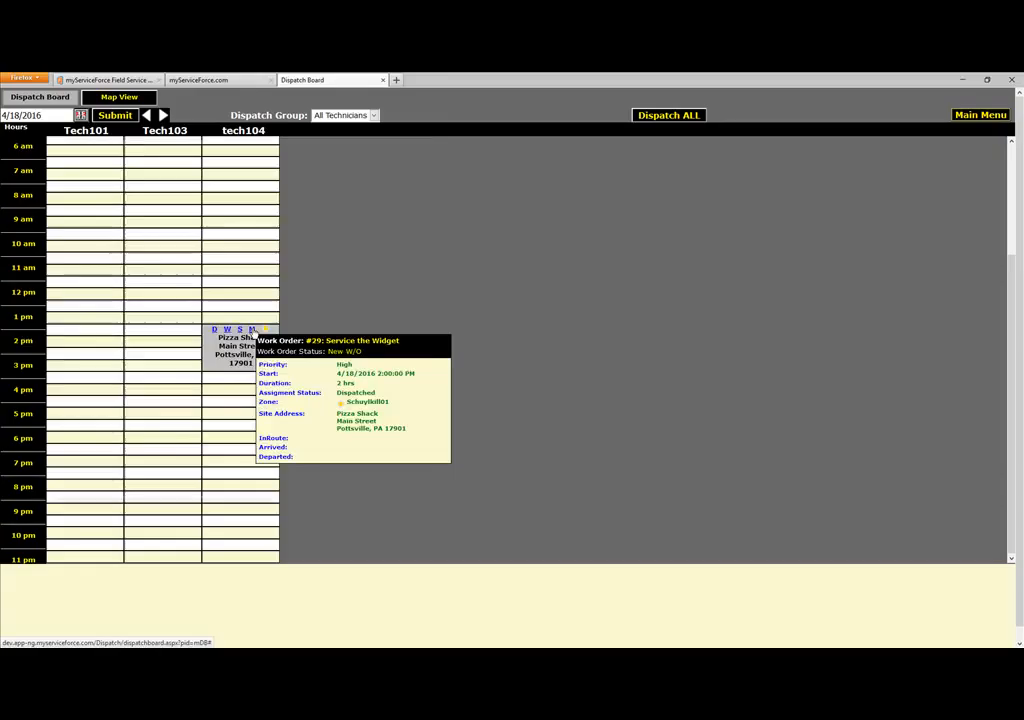
pyautogui.click(253, 330)
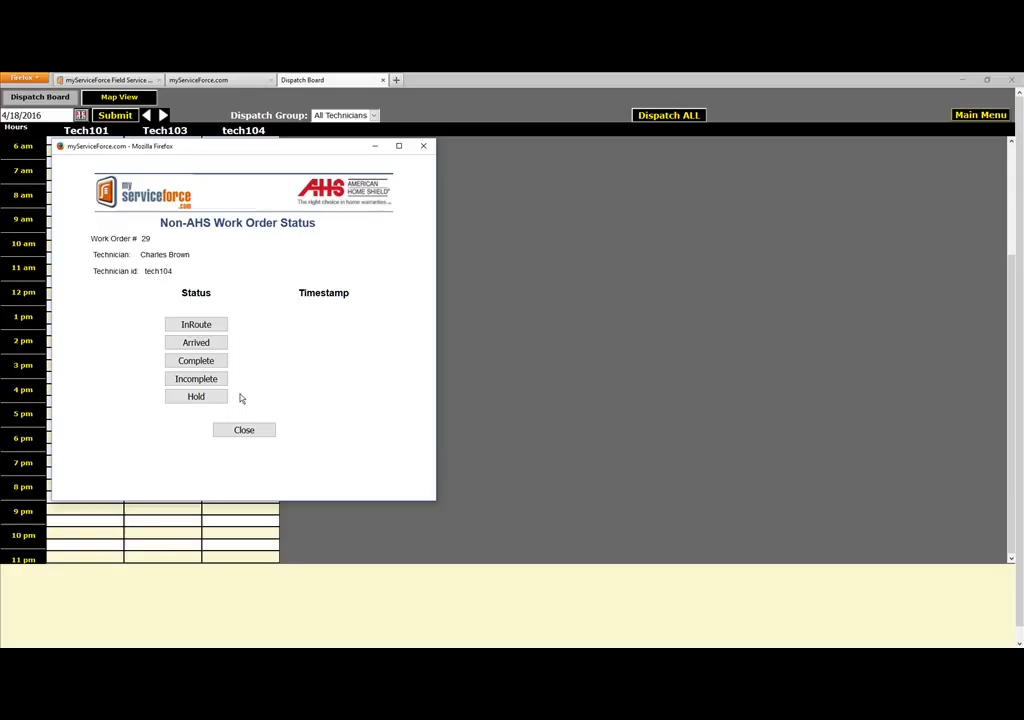
pyautogui.click(223, 329)
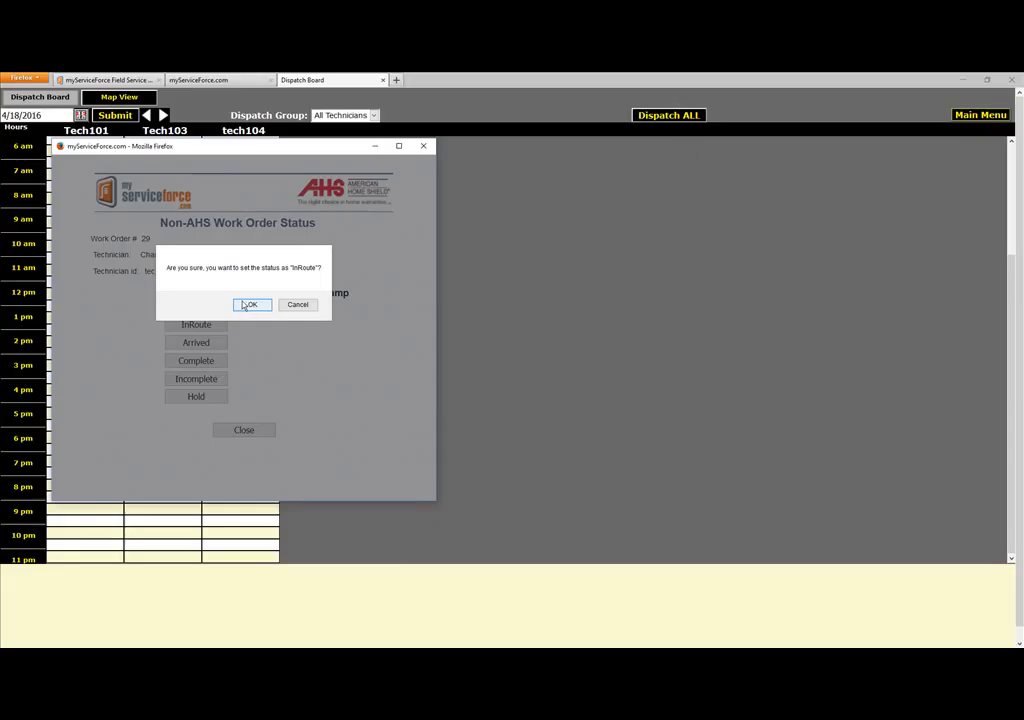
pyautogui.click(250, 304)
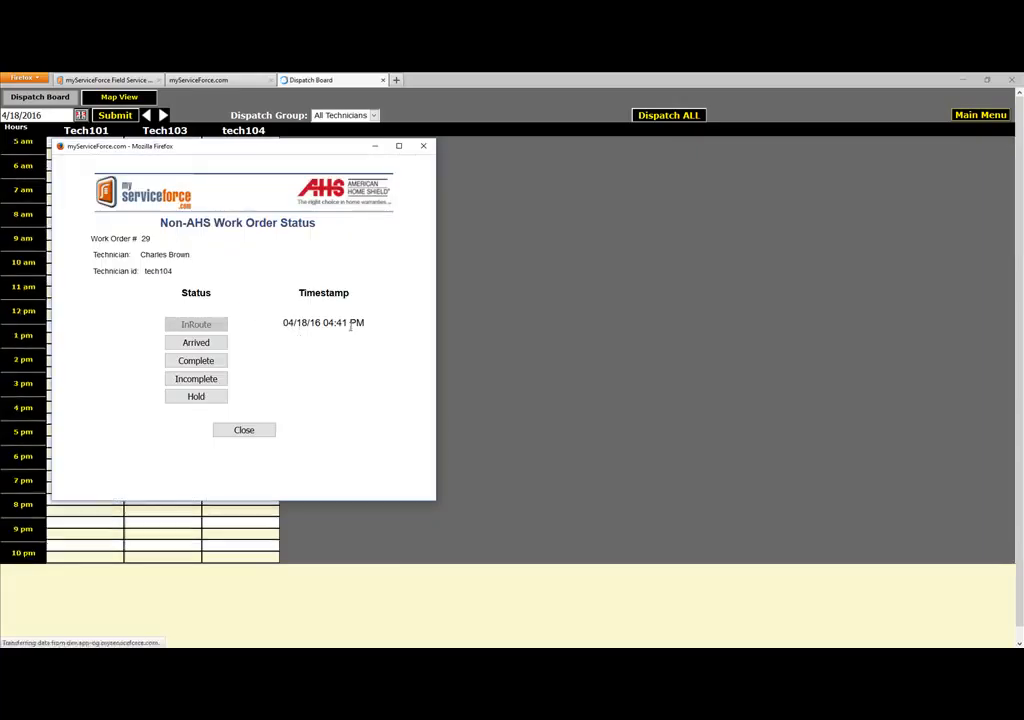
pyautogui.click(247, 430)
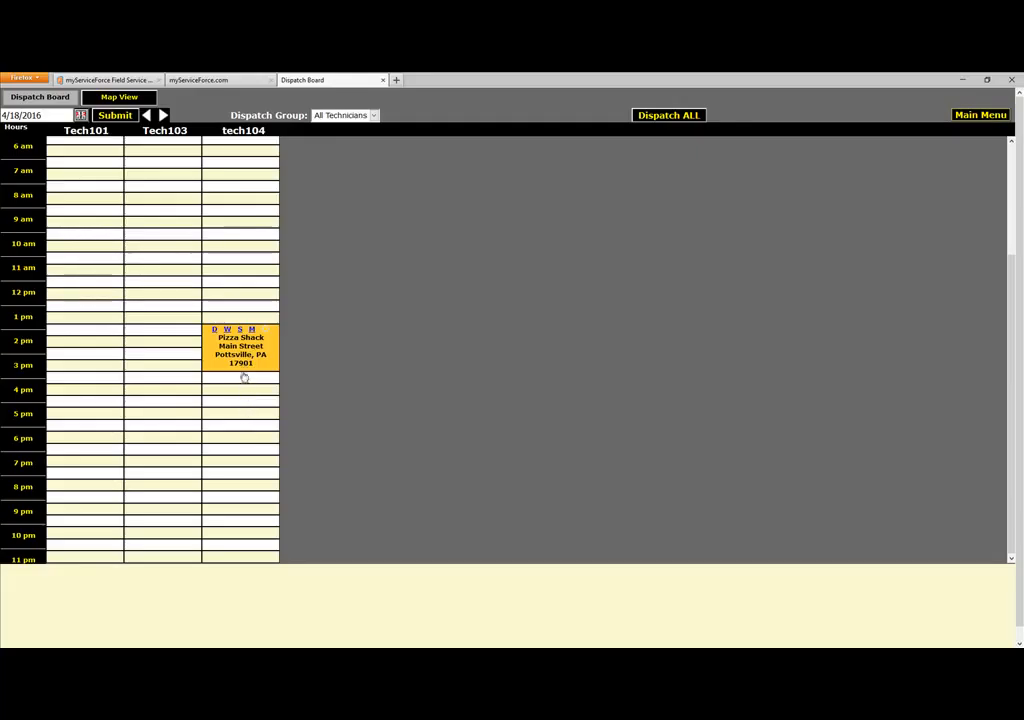
# Mark the Pizza Shack assignment as Arrived, confirm the change and return to the dispatch board.
pyautogui.moveTo(244, 356)
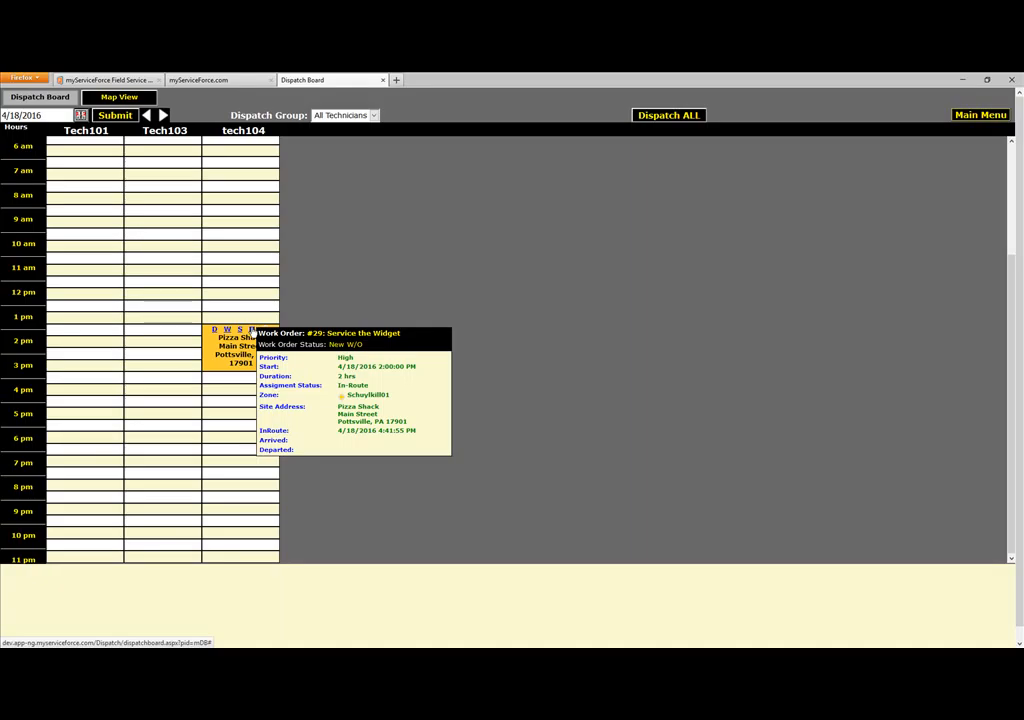
pyautogui.click(251, 331)
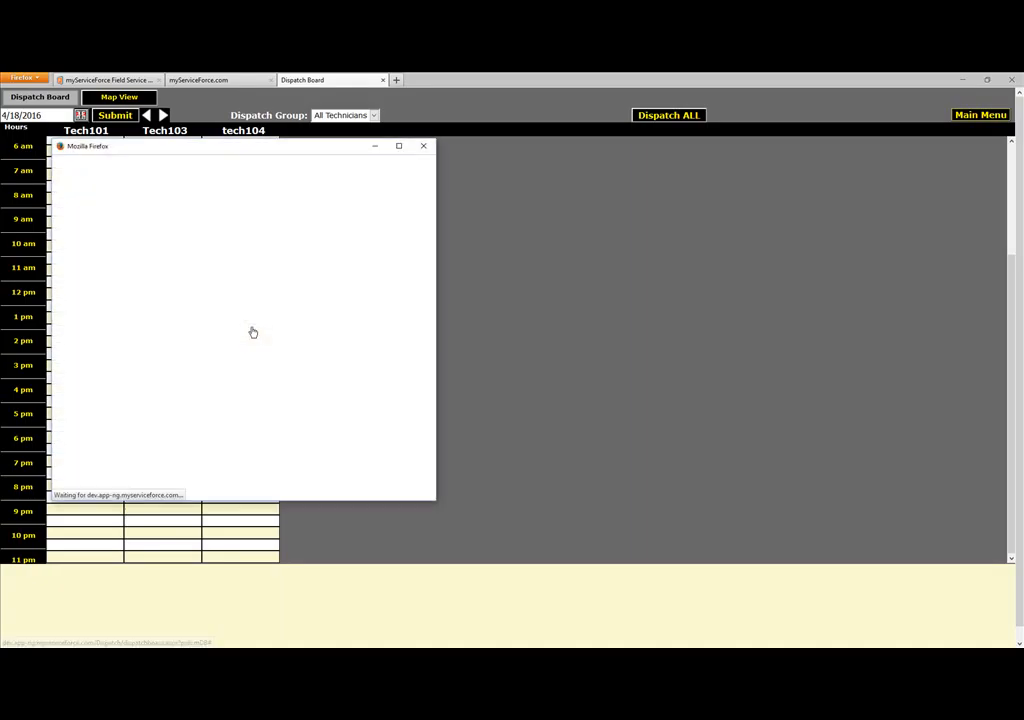
pyautogui.click(212, 343)
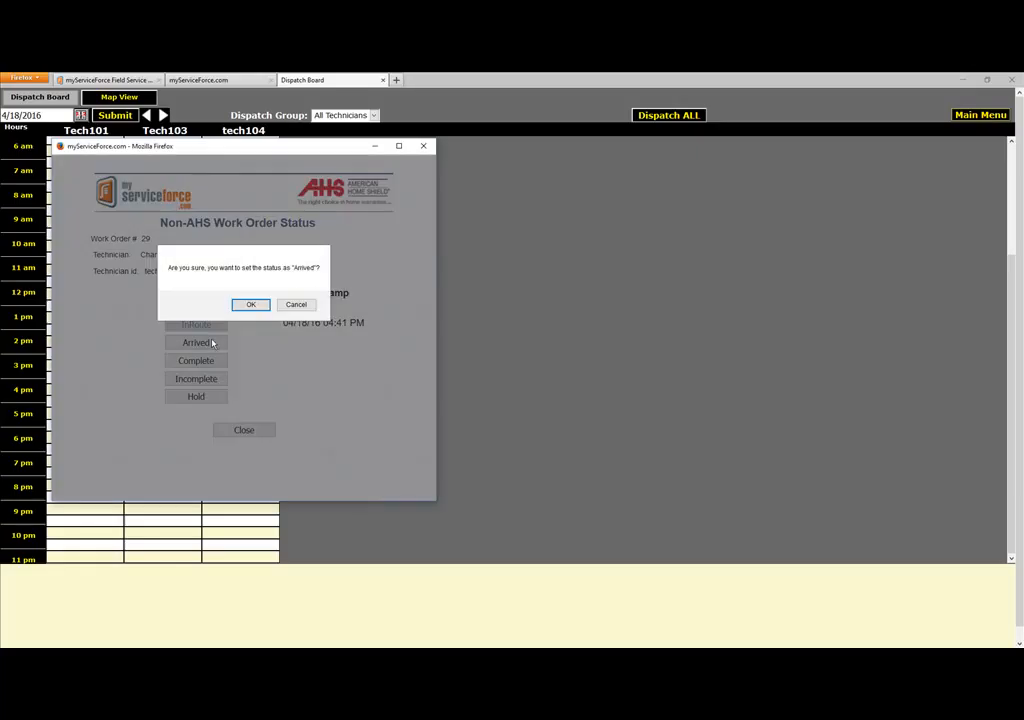
pyautogui.click(250, 305)
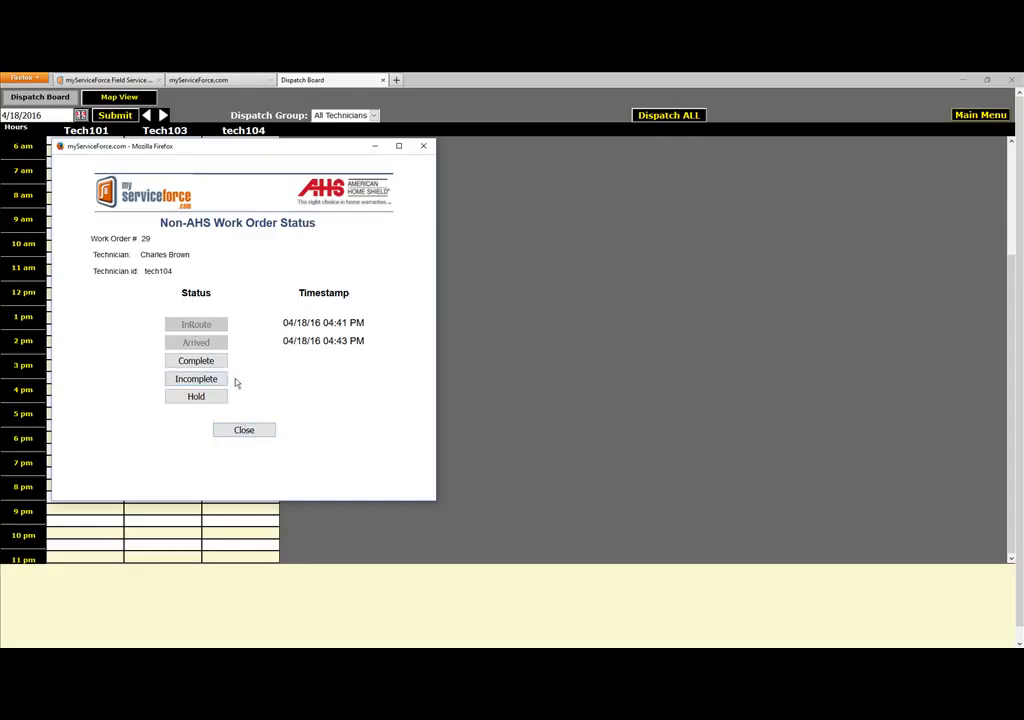
pyautogui.click(244, 431)
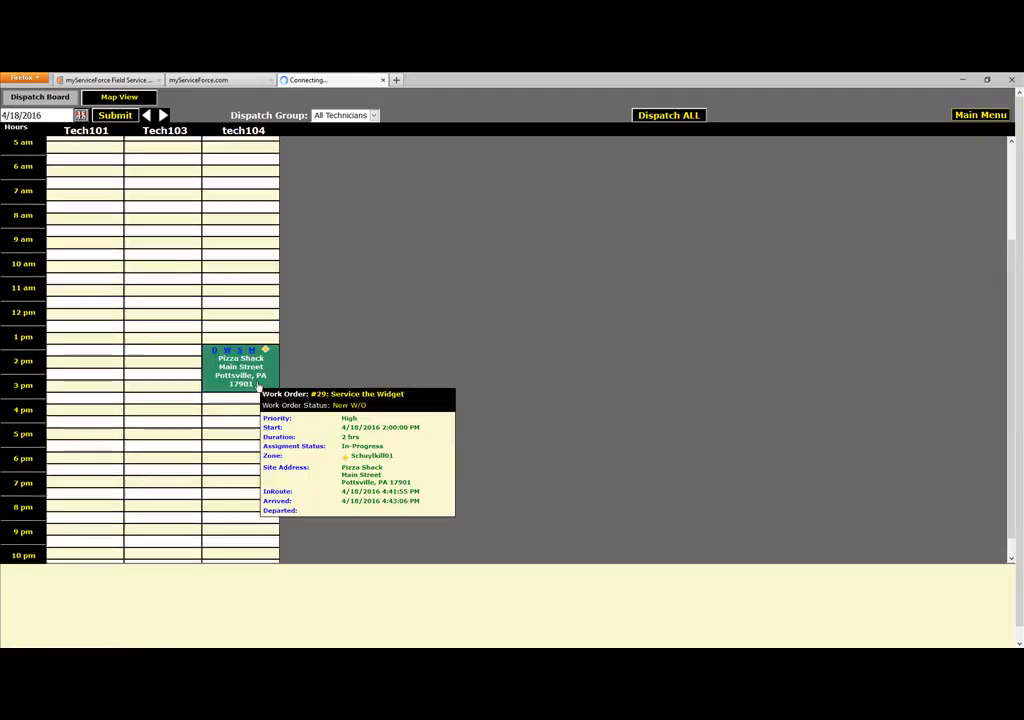
# Set the Pizza Shack assignment to Complete, close the status window and view the assignment's summary on the board.
pyautogui.moveTo(242, 356)
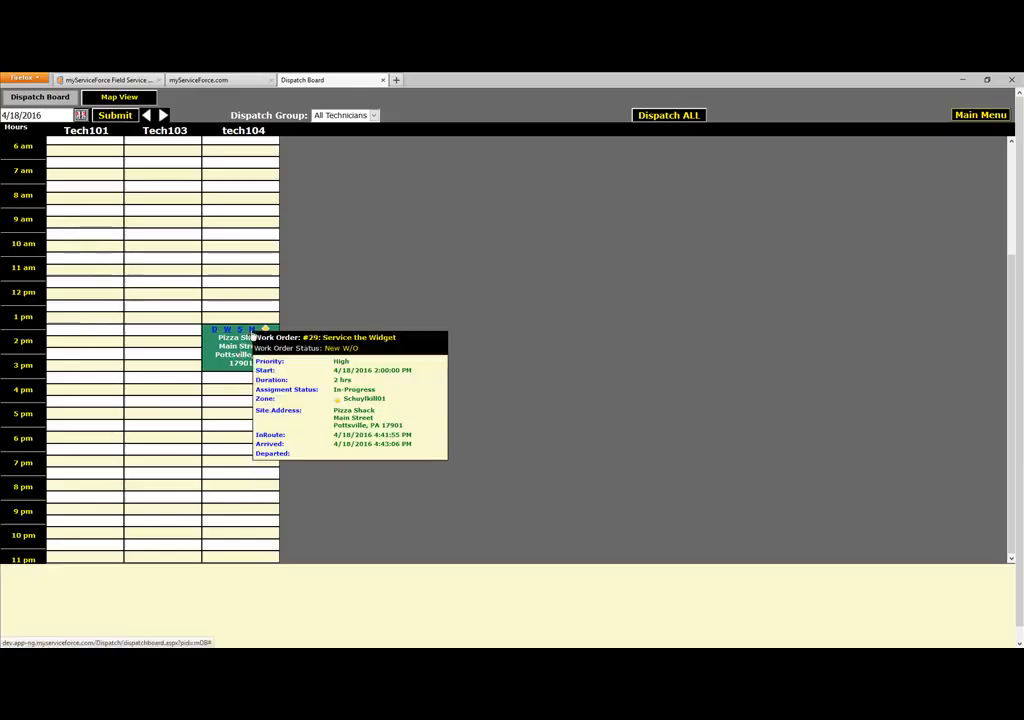
pyautogui.click(251, 334)
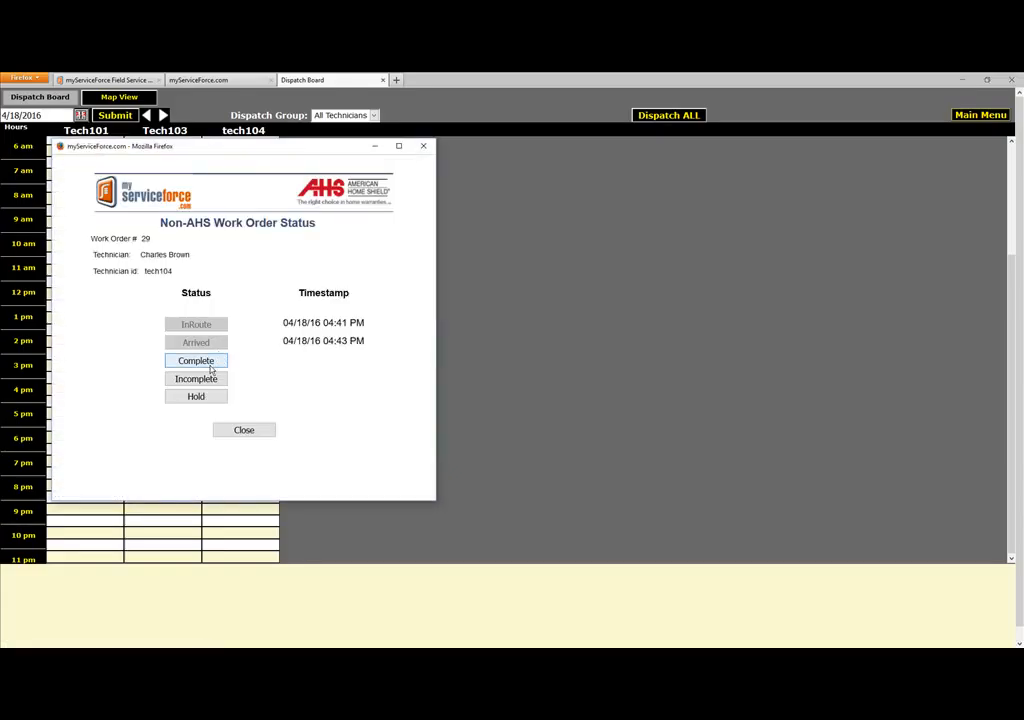
pyautogui.click(210, 369)
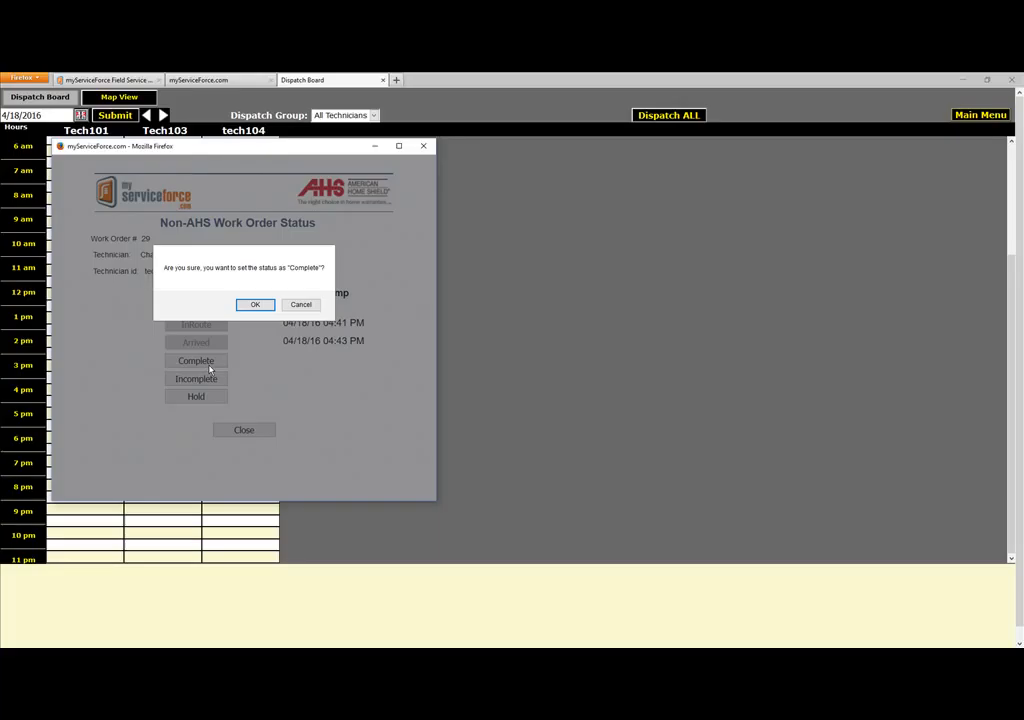
pyautogui.click(255, 305)
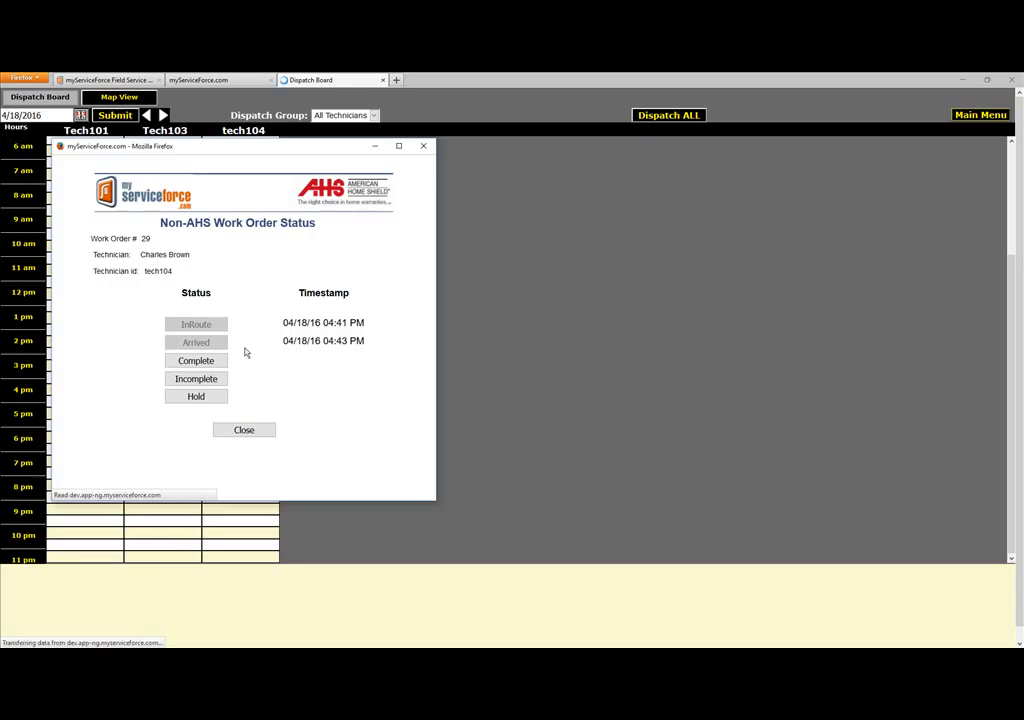
pyautogui.click(260, 438)
pyautogui.scroll(-1, 250, 362)
pyautogui.moveTo(250, 362)
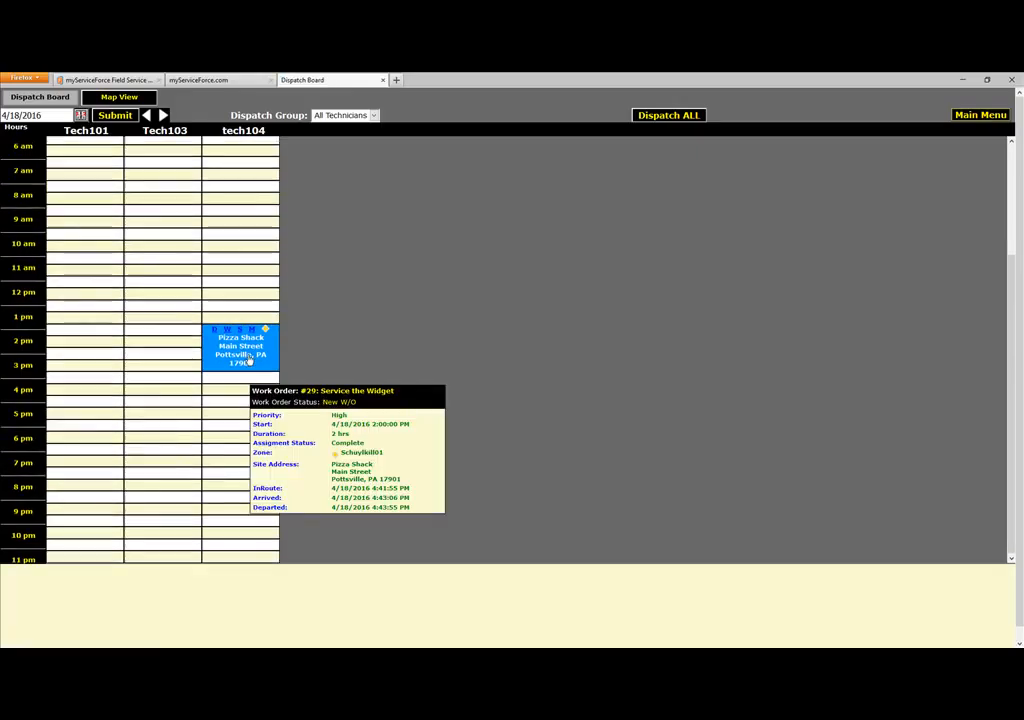
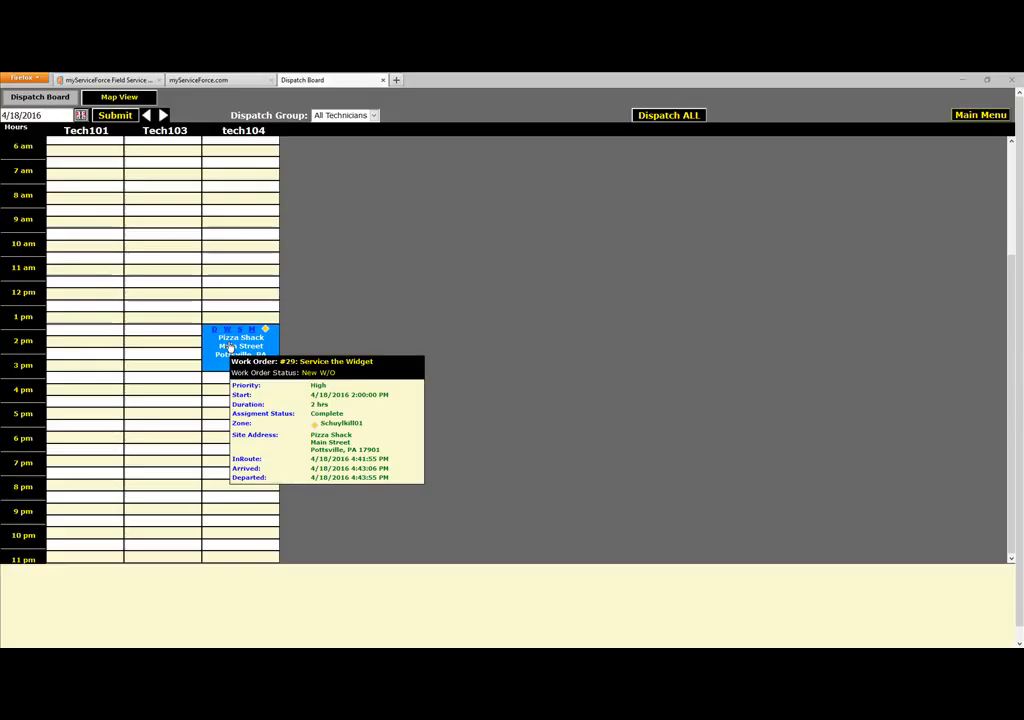
# Open the Pizza Shack work order from its assignment, set the work order status to On Hold, save it and close it.
pyautogui.click(229, 347)
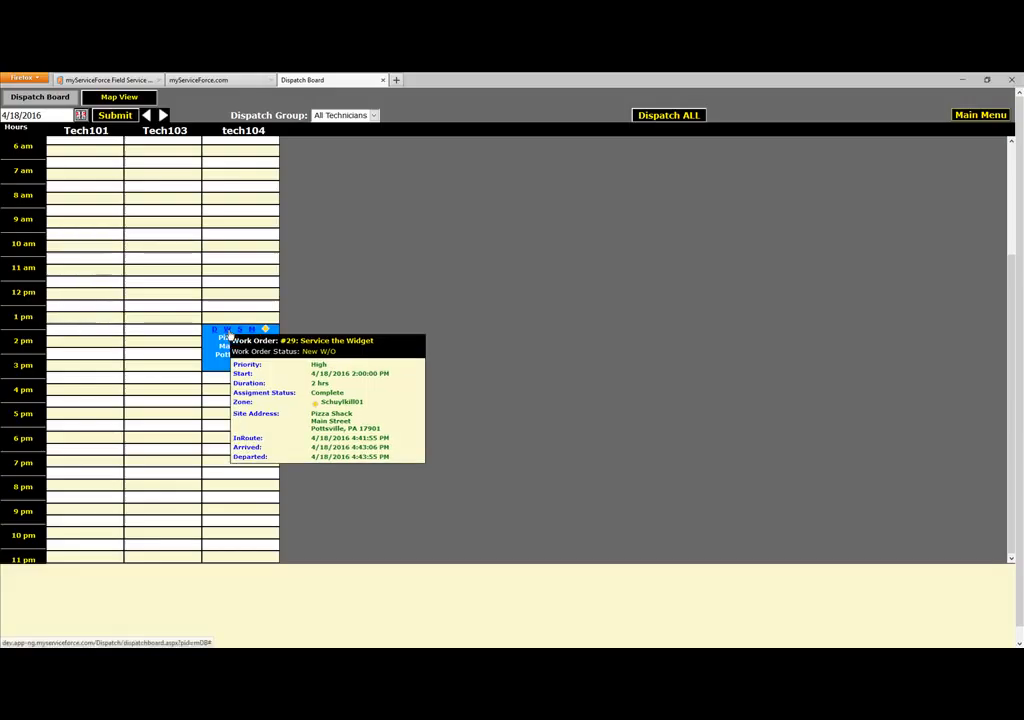
pyautogui.click(229, 333)
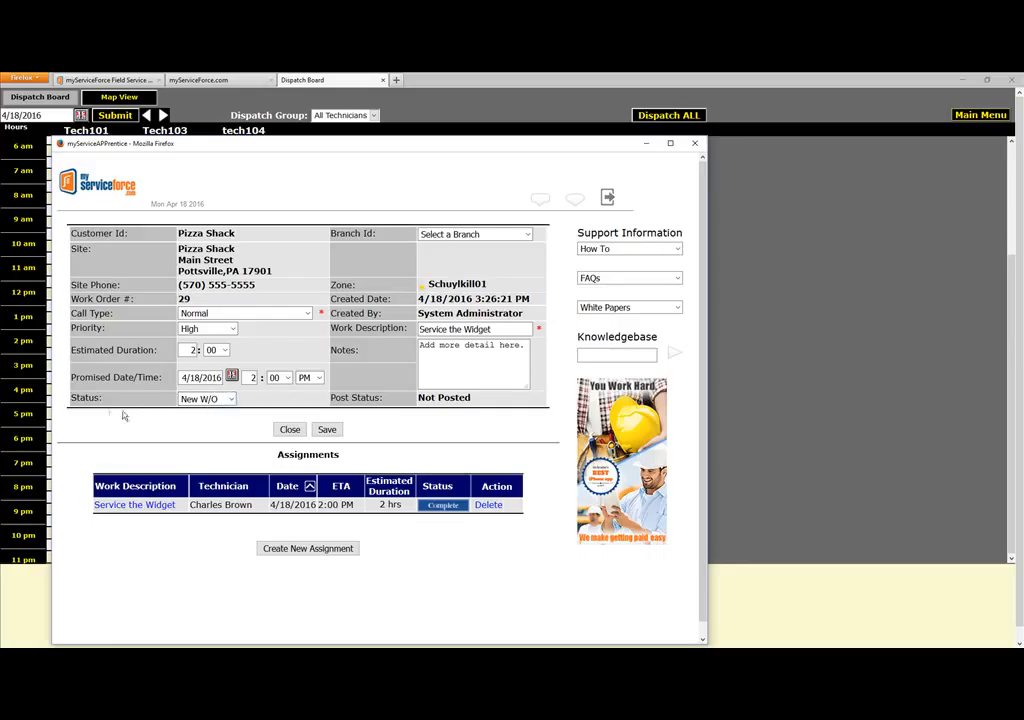
pyautogui.moveTo(68, 398); pyautogui.dragTo(229, 398)
pyautogui.click(229, 398)
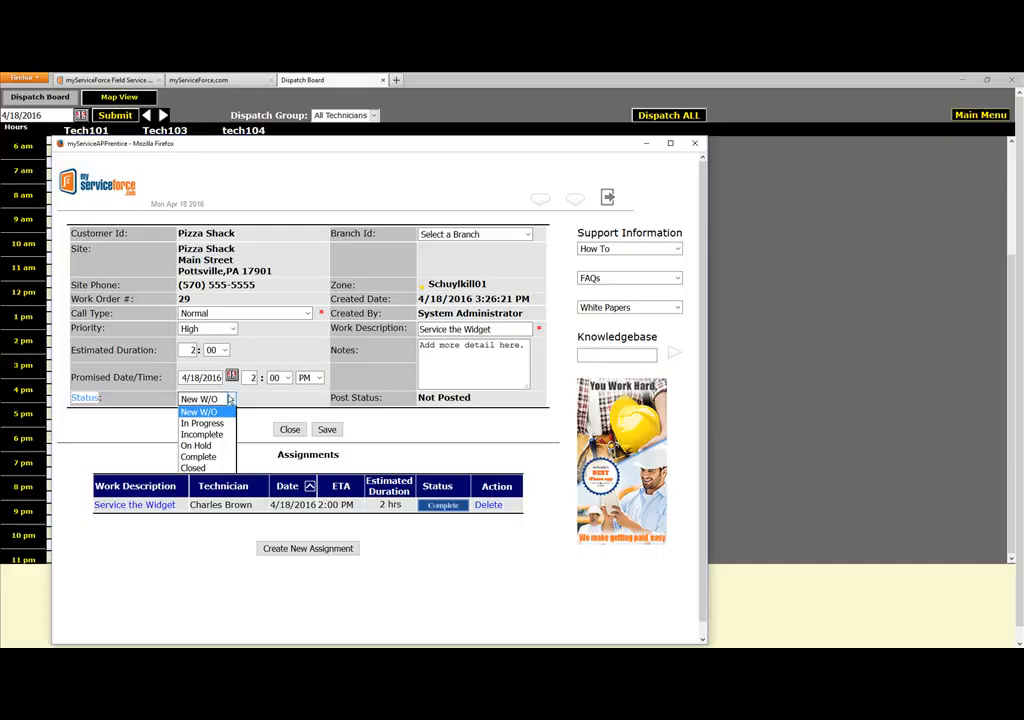
pyautogui.click(213, 448)
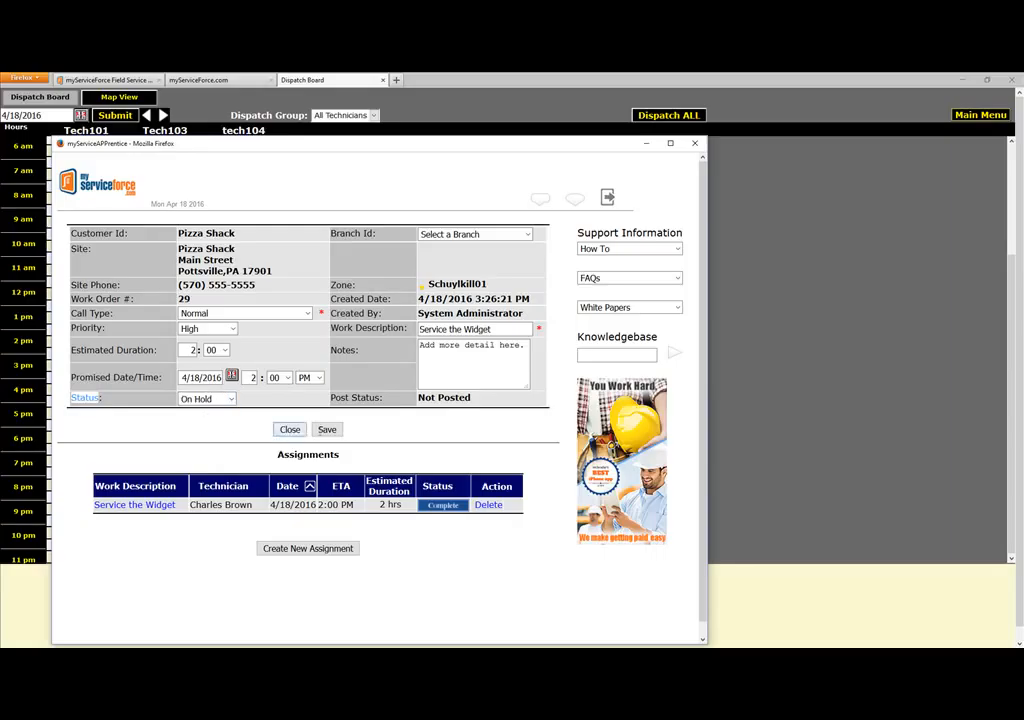
pyautogui.click(337, 430)
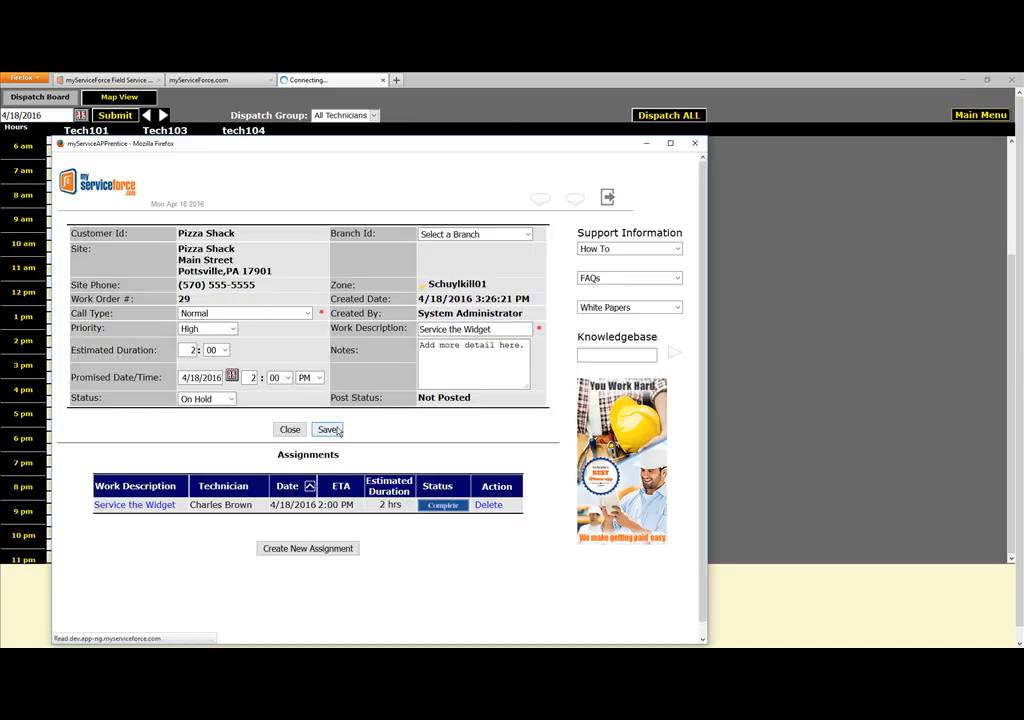
pyautogui.click(286, 430)
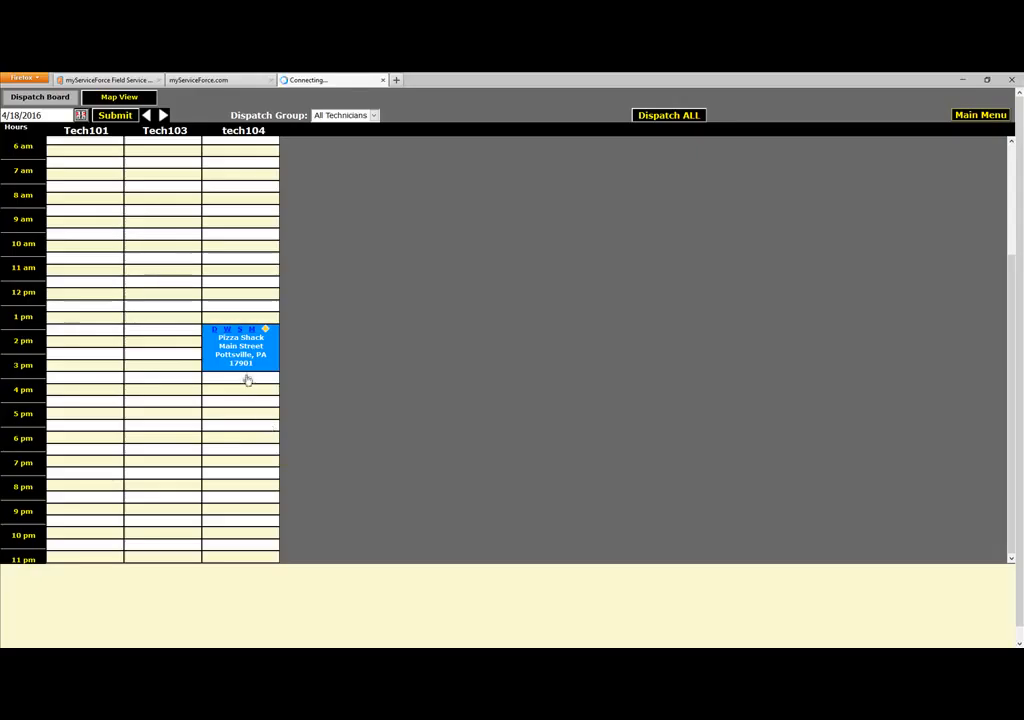
pyautogui.moveTo(231, 370)
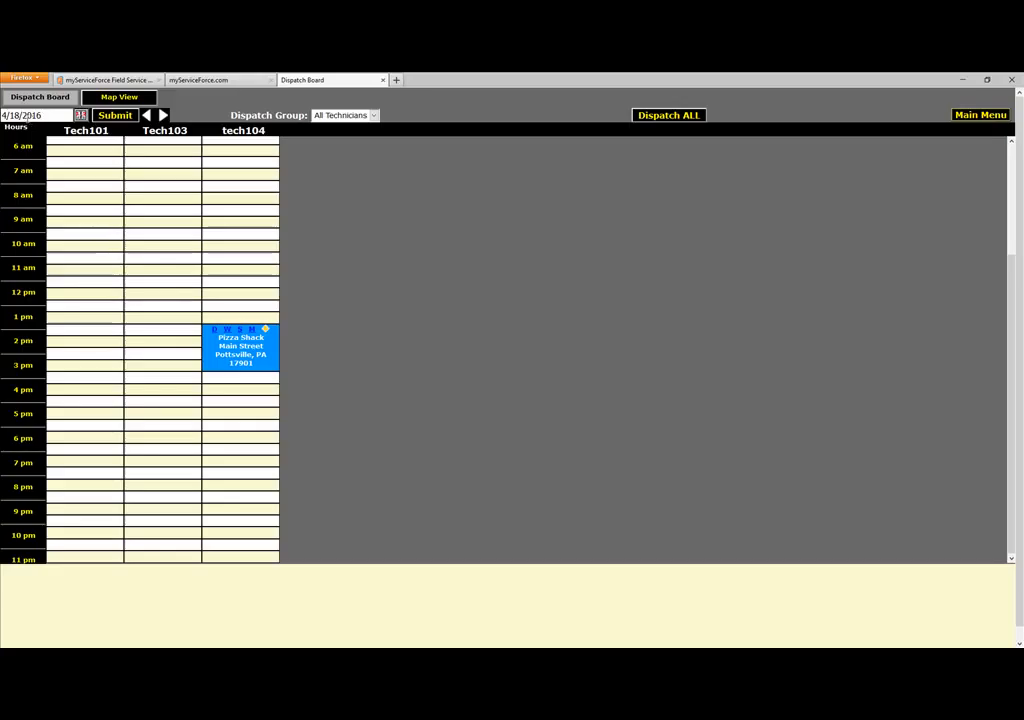
# Browse the dispatch board back day by day to April 16, 2016 and forward again to April 18, 2016.
pyautogui.click(148, 116)
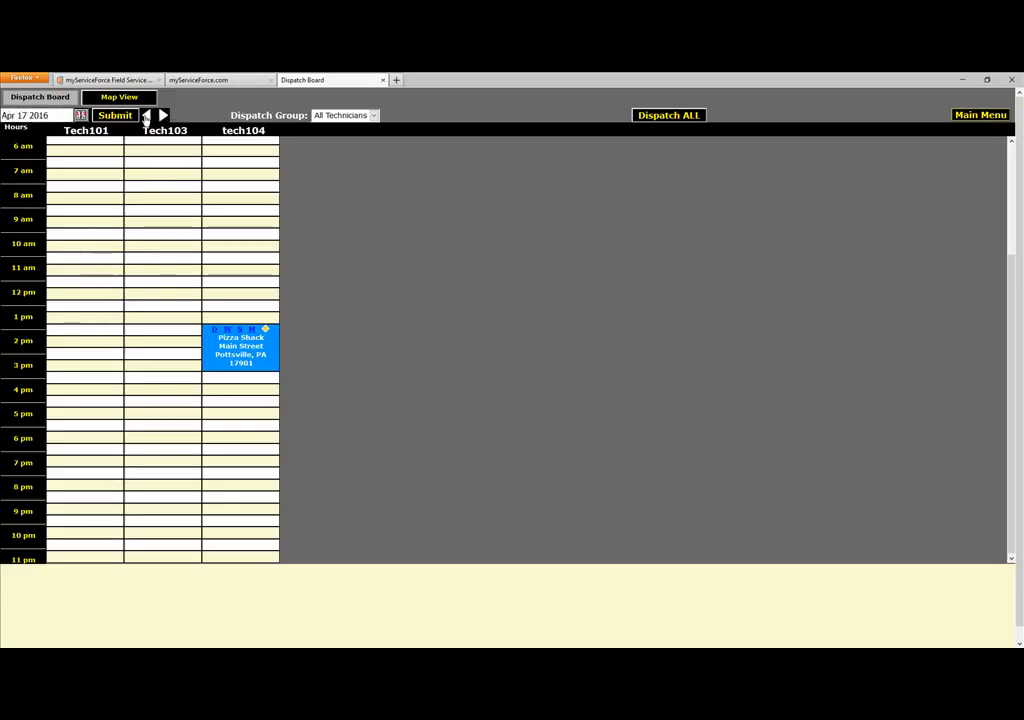
pyautogui.click(146, 116)
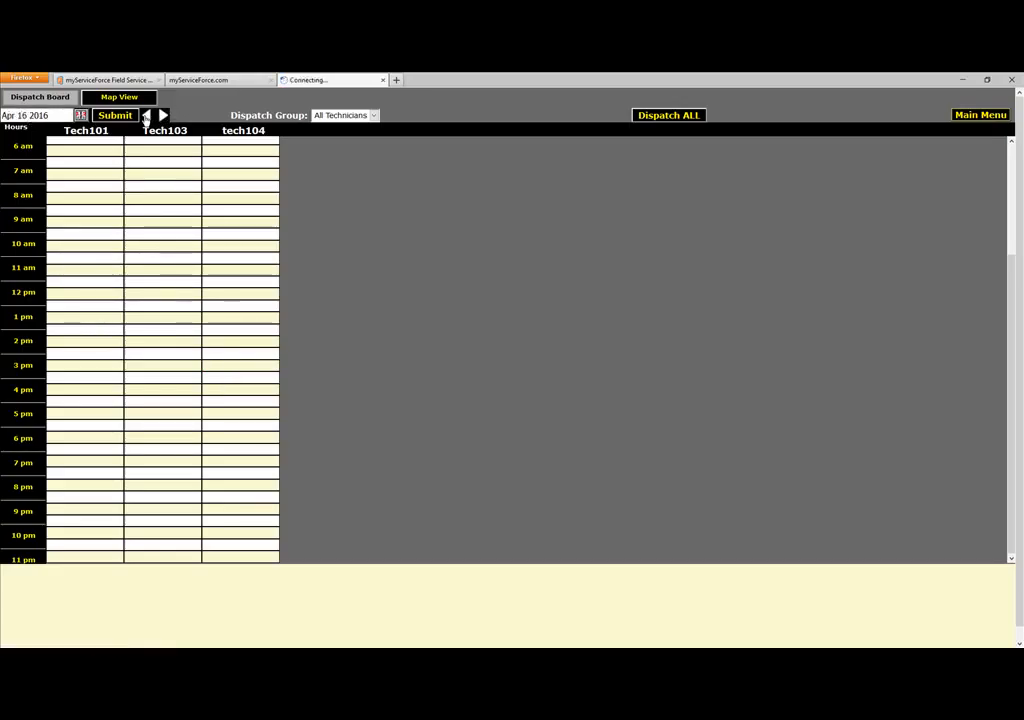
pyautogui.click(162, 116)
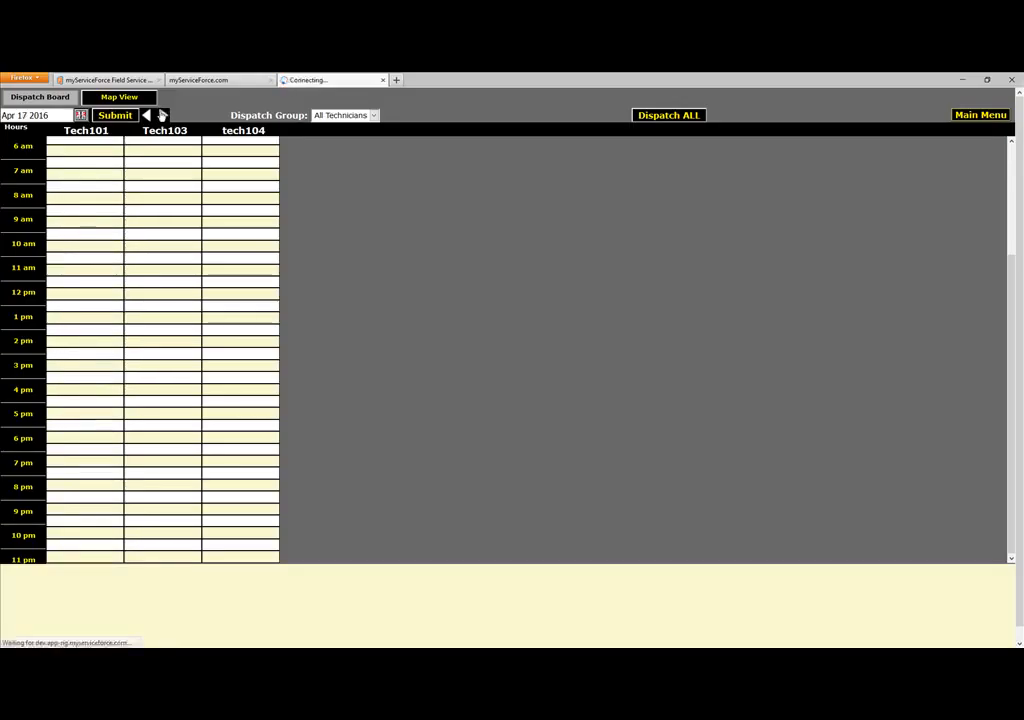
pyautogui.click(162, 116)
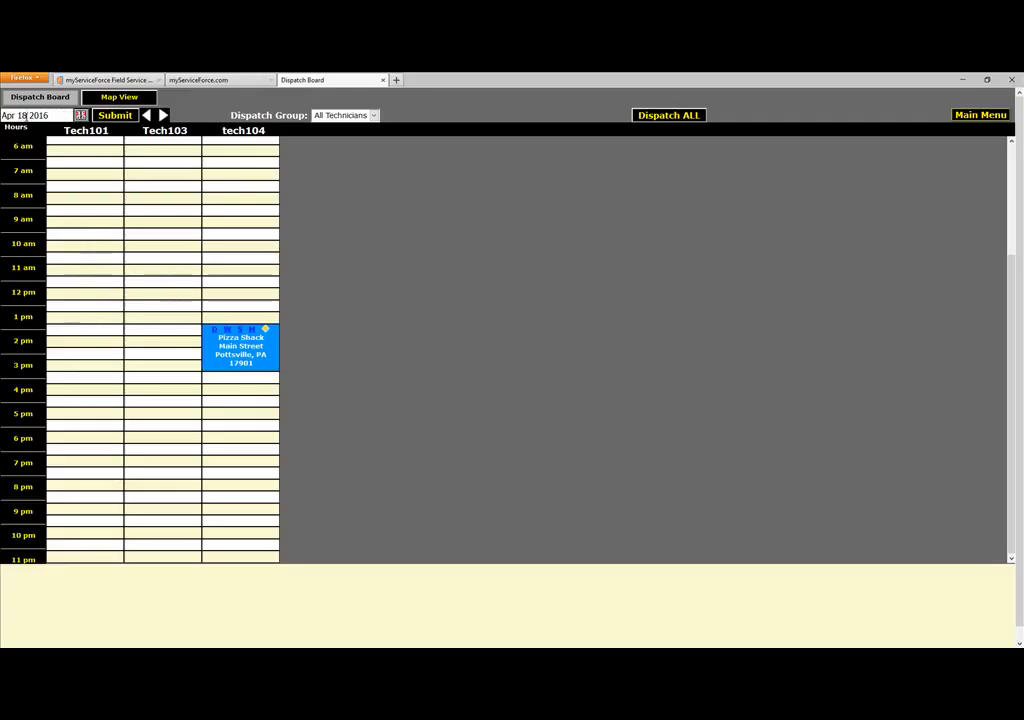
# Change the dispatch board date to Apr 1 2016 and load that day's schedule.
pyautogui.press('BackSpace')
pyautogui.write('1')
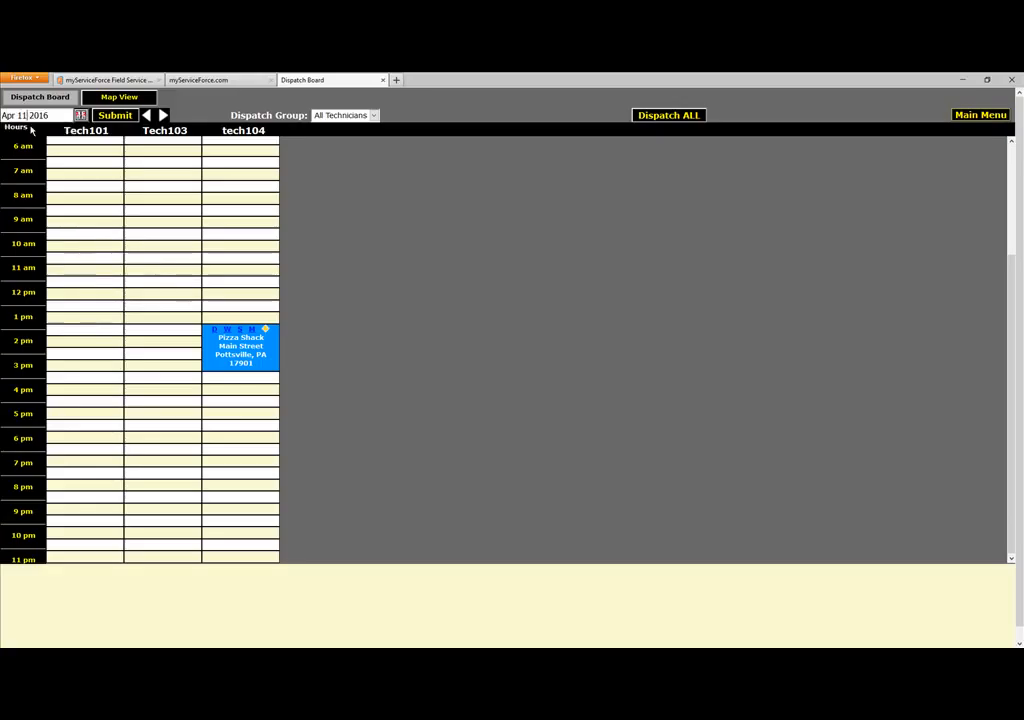
pyautogui.press('BackSpace')
pyautogui.click(114, 116)
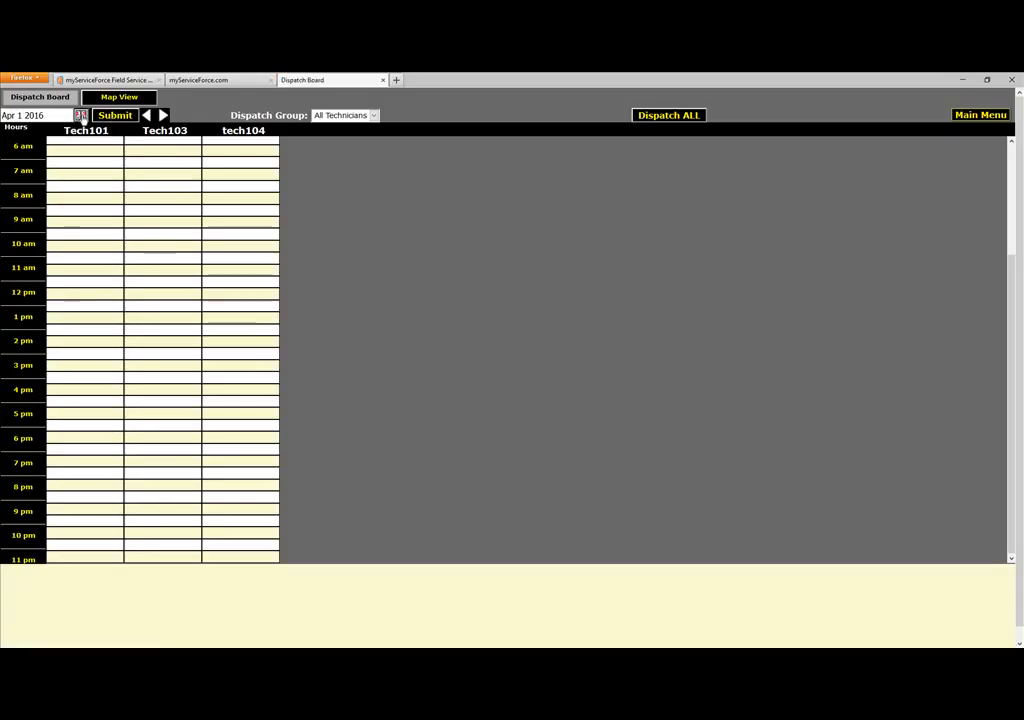
# Browse the date calendar back to February 2016, choose today's date, April 18, 2016, and load that day's schedule.
pyautogui.click(81, 116)
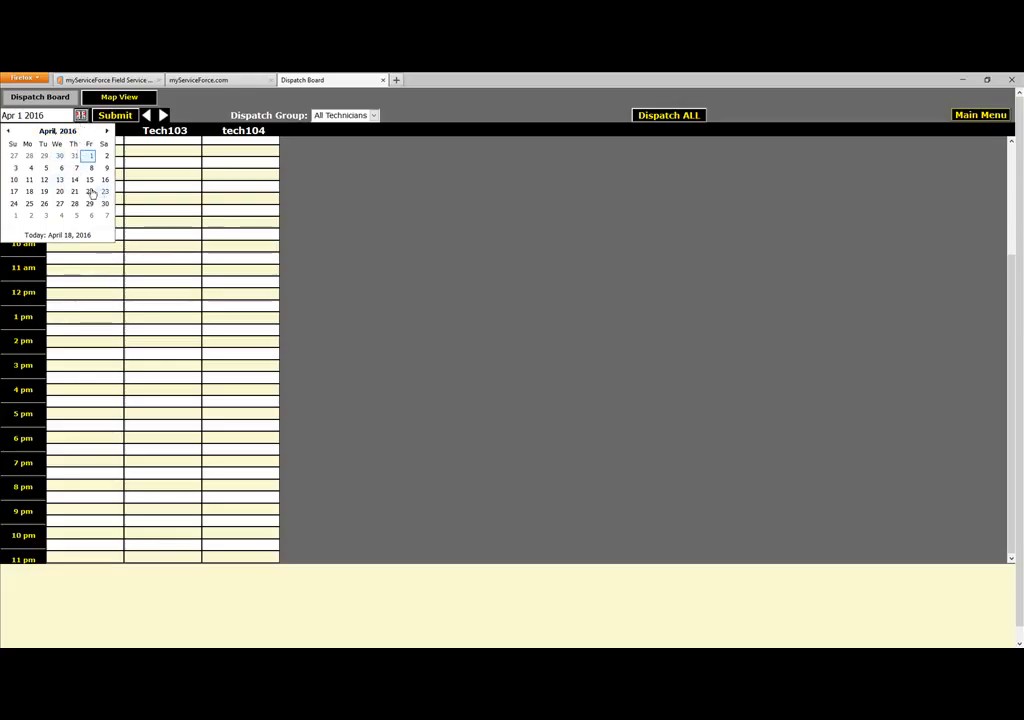
pyautogui.click(8, 134)
pyautogui.click(8, 134)
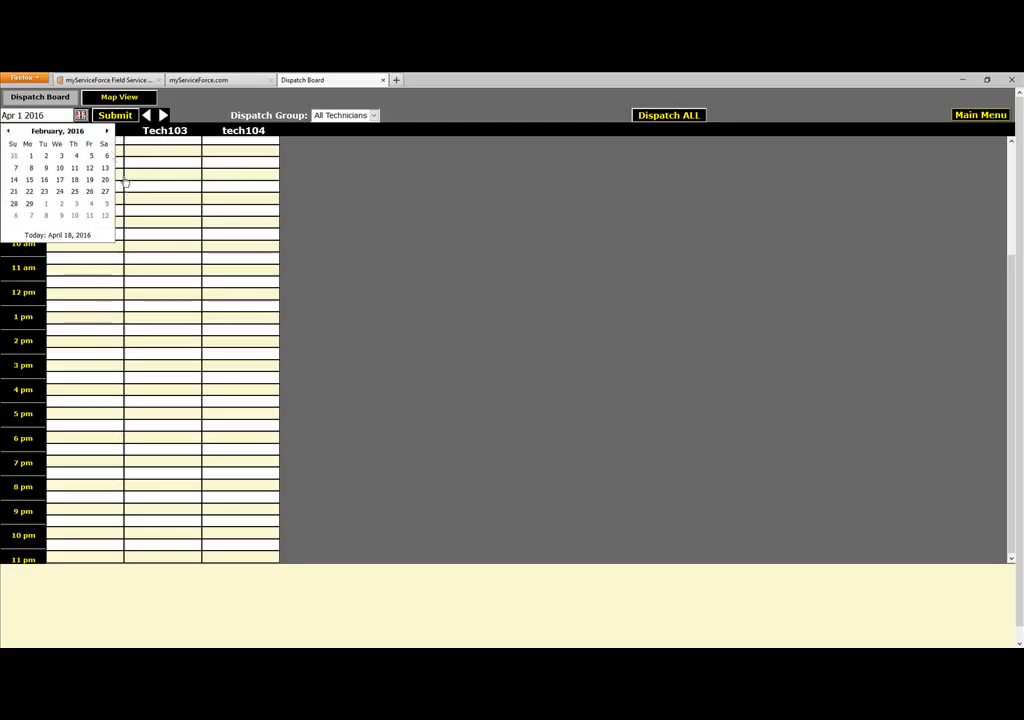
pyautogui.click(56, 240)
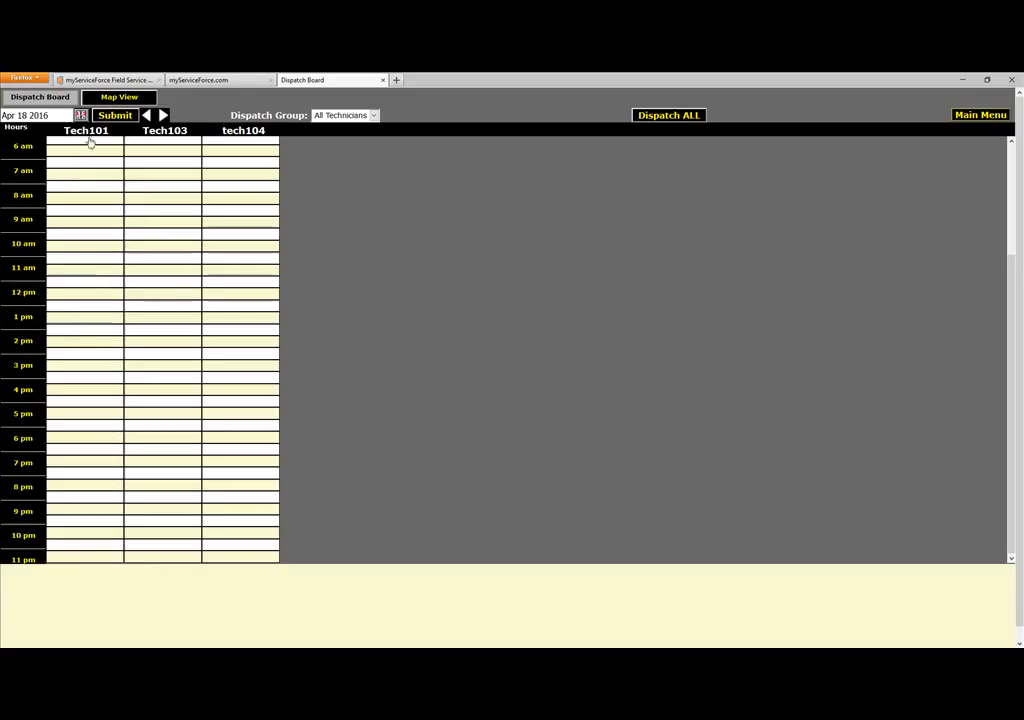
pyautogui.click(112, 116)
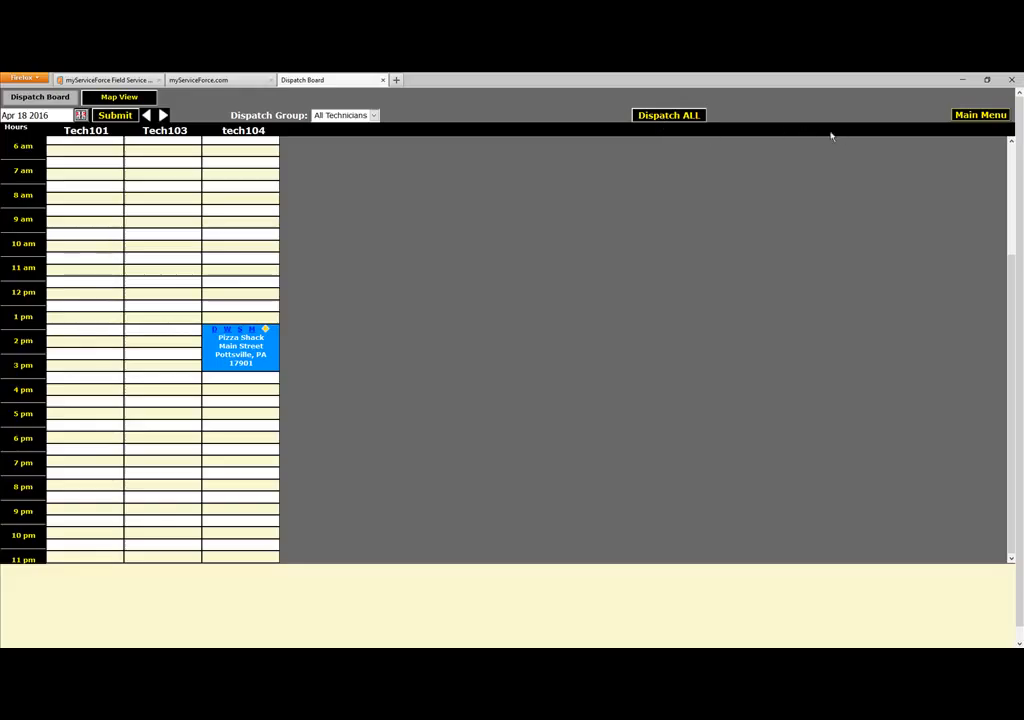
# Open the dispatch board's map view in a new browser tab and switch to it.
pyautogui.click(972, 115)
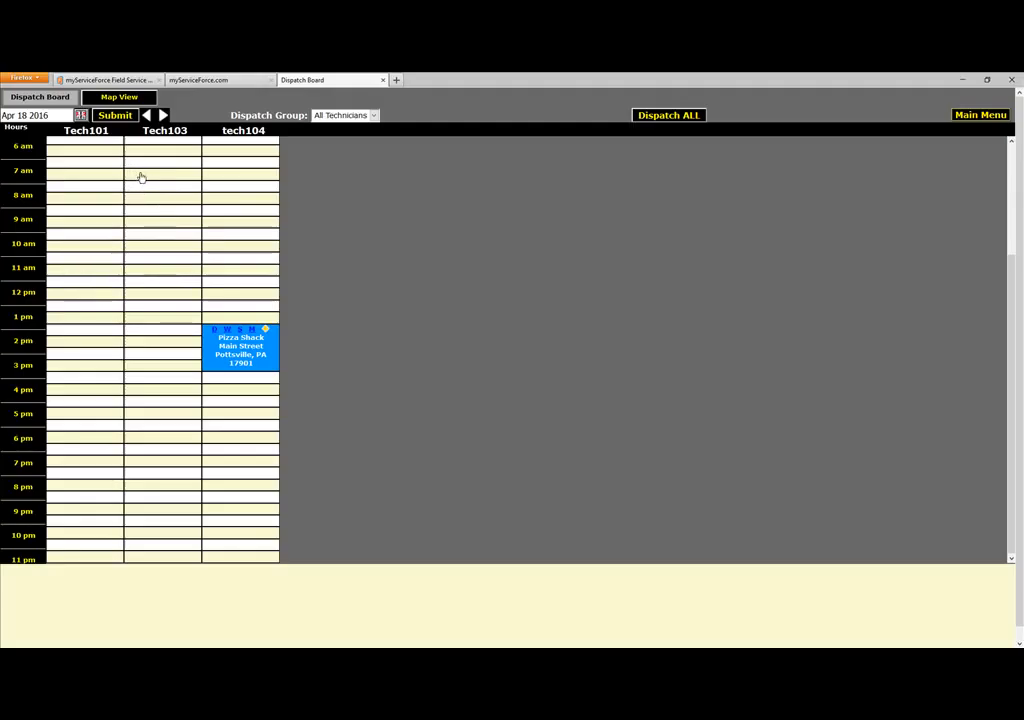
pyautogui.click(120, 101)
pyautogui.rightClick(121, 103)
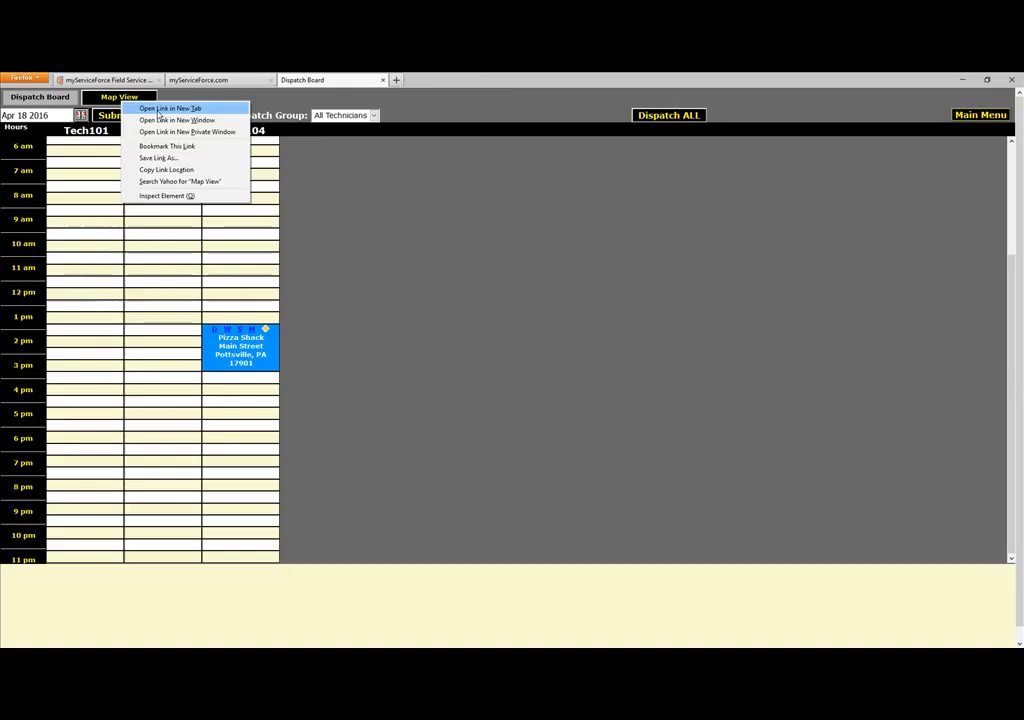
pyautogui.click(160, 108)
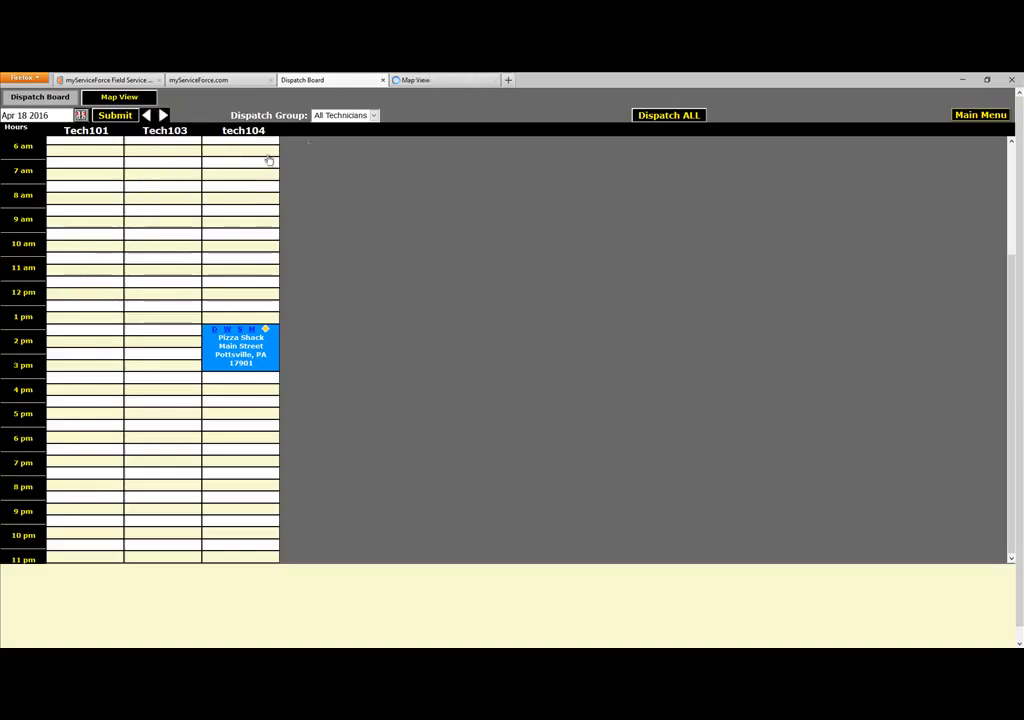
pyautogui.click(421, 82)
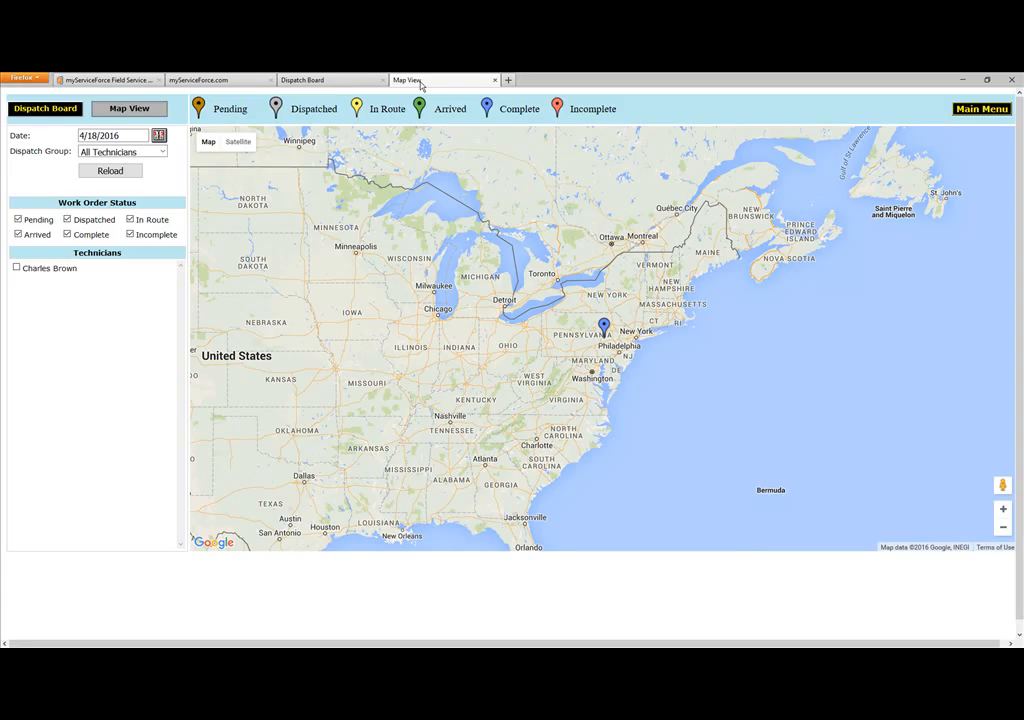
# Compare the dispatch board with the map view, ending on the map view.
pyautogui.click(337, 84)
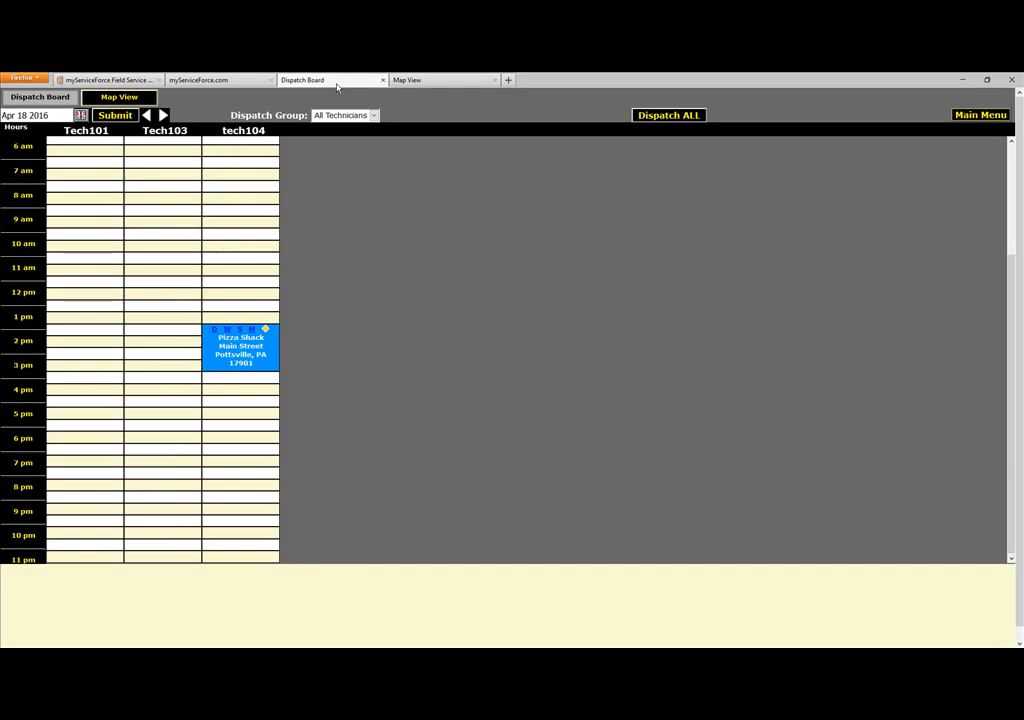
pyautogui.click(446, 78)
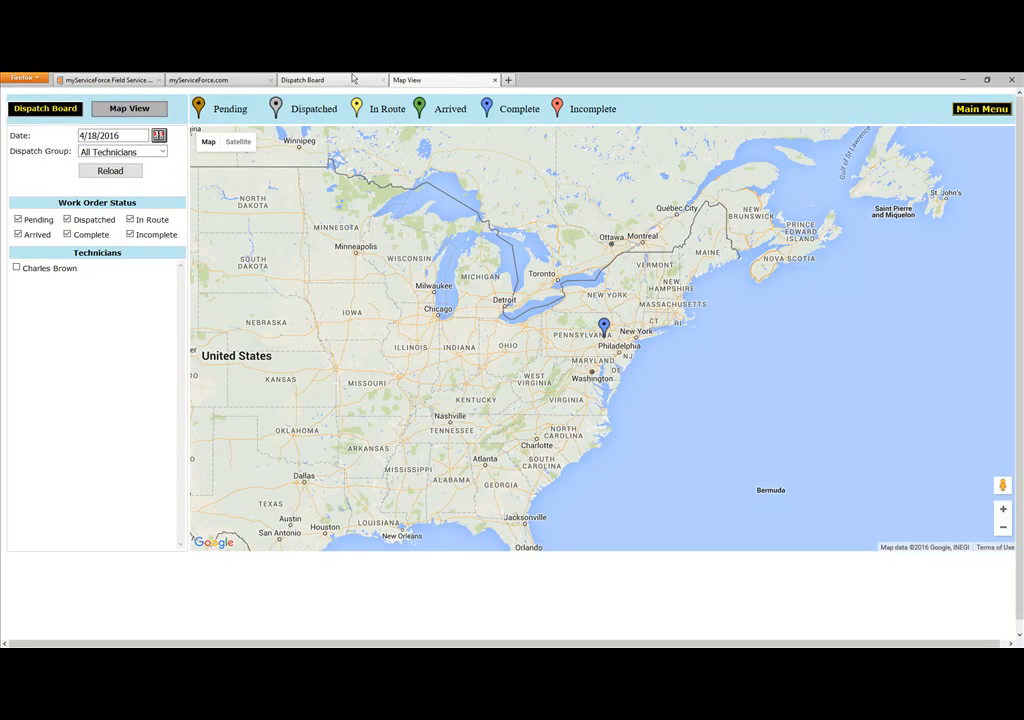
pyautogui.click(352, 78)
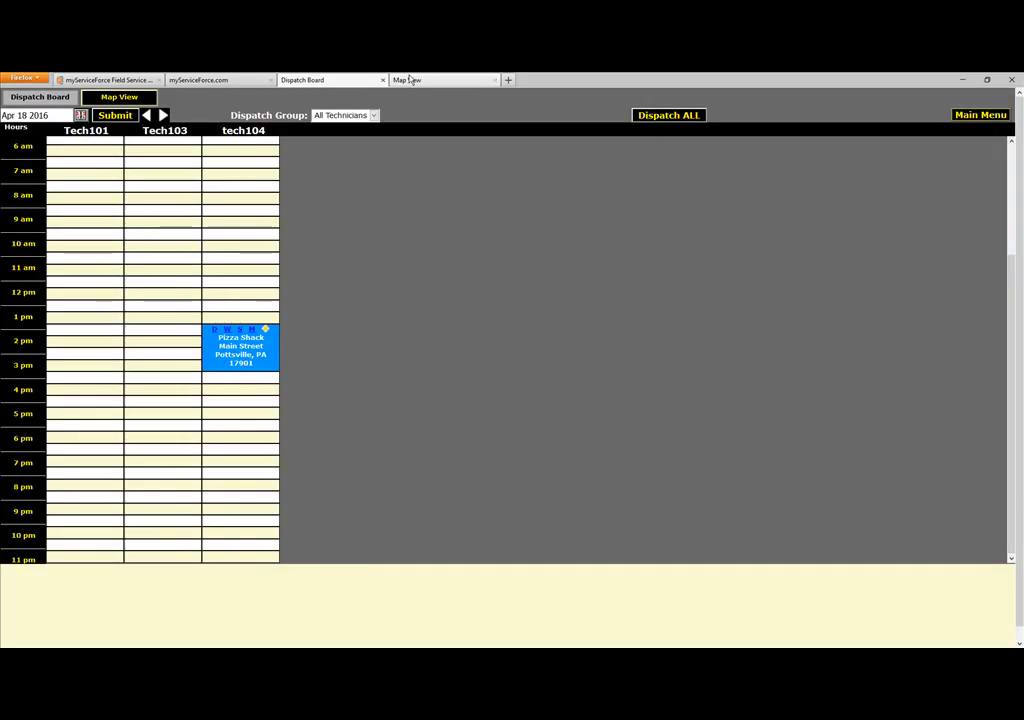
pyautogui.click(409, 79)
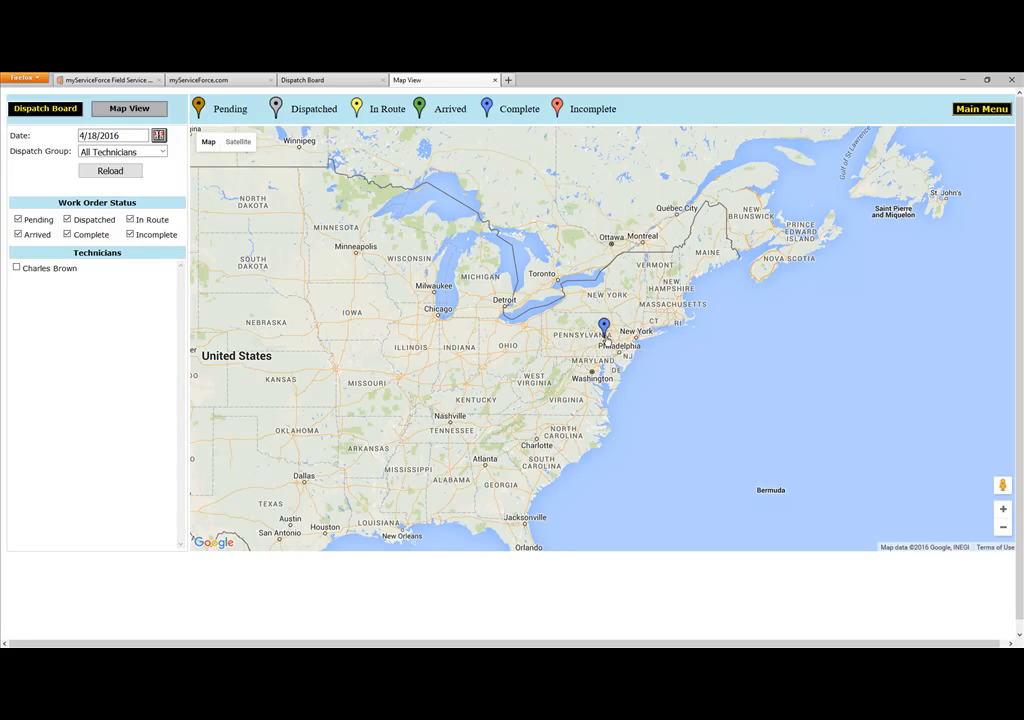
# Toggle the listed technician's display on the map and examine the area around the Pottsville work order marker up close.
pyautogui.moveTo(204, 144)
pyautogui.click(98, 135)
pyautogui.tripleClick(99, 134)
pyautogui.click(17, 269)
pyautogui.click(17, 269)
pyautogui.click(17, 269)
pyautogui.click(16, 267)
pyautogui.click(1003, 509)
pyautogui.click(1004, 511)
pyautogui.click(1004, 511)
pyautogui.click(1004, 511)
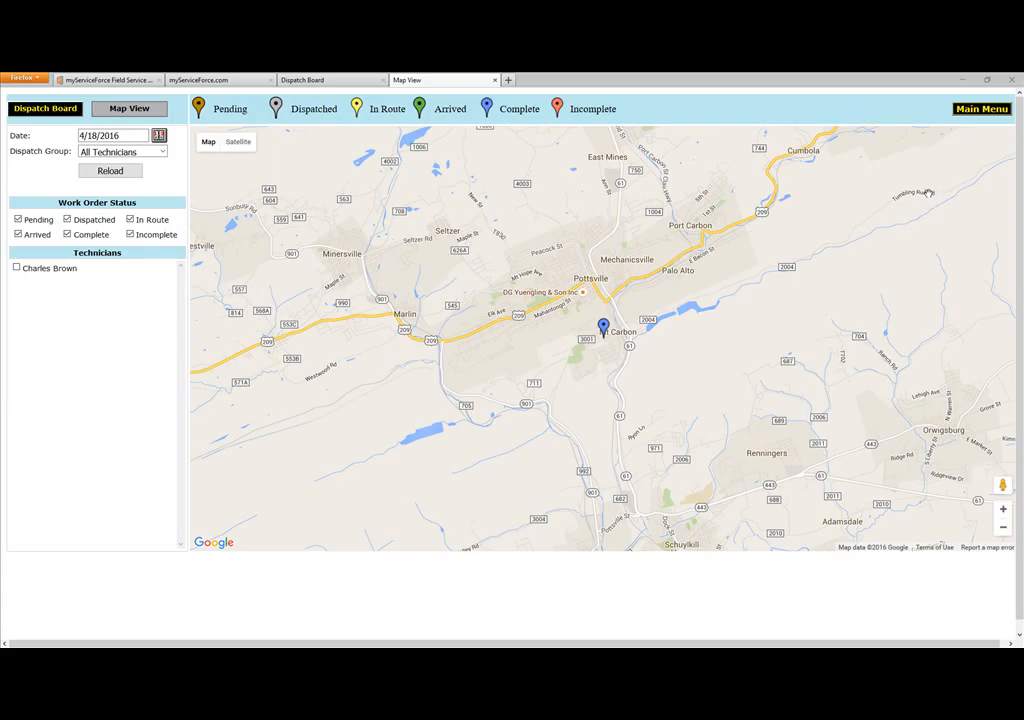
# Go to the work order list and open the Pizza Shack work order's details.
pyautogui.moveTo(973, 108)
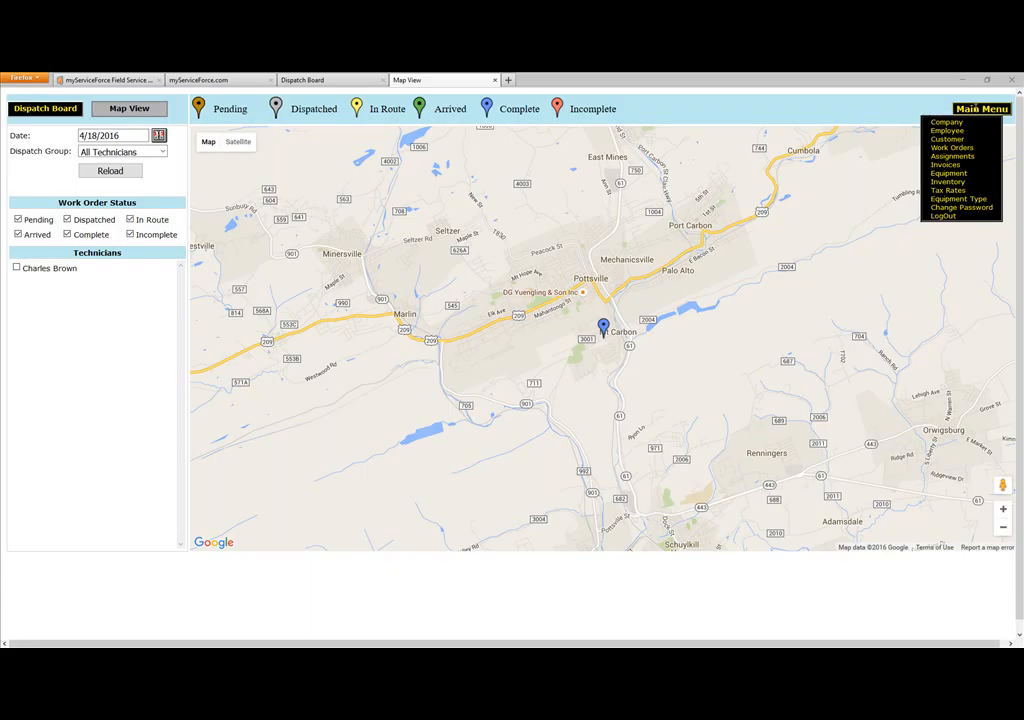
pyautogui.click(961, 151)
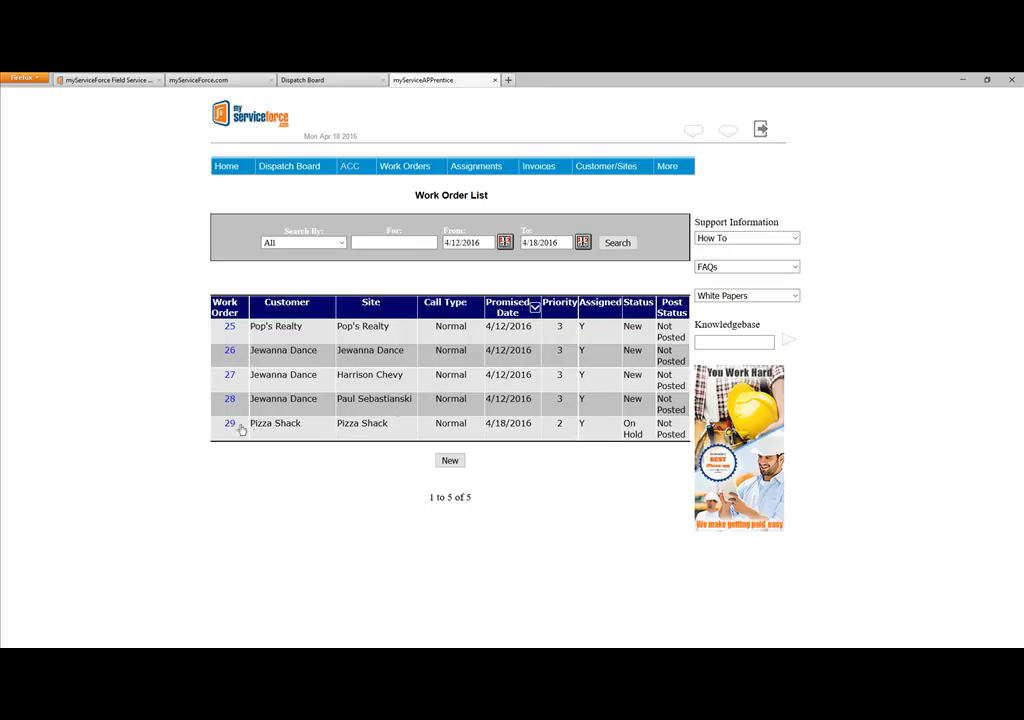
pyautogui.click(229, 430)
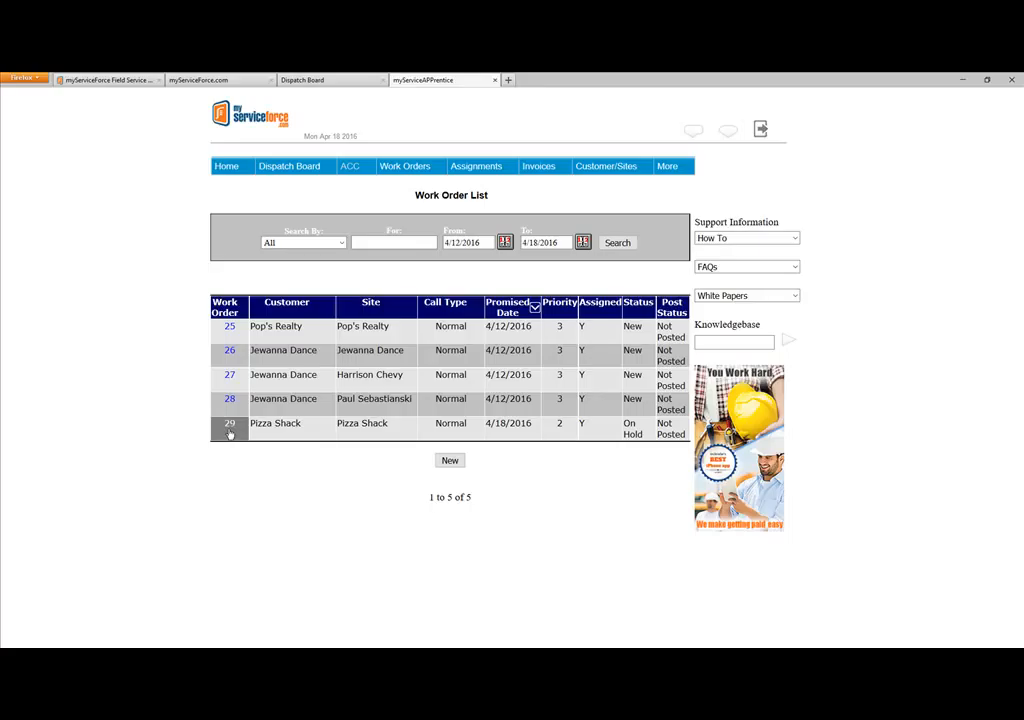
pyautogui.click(229, 426)
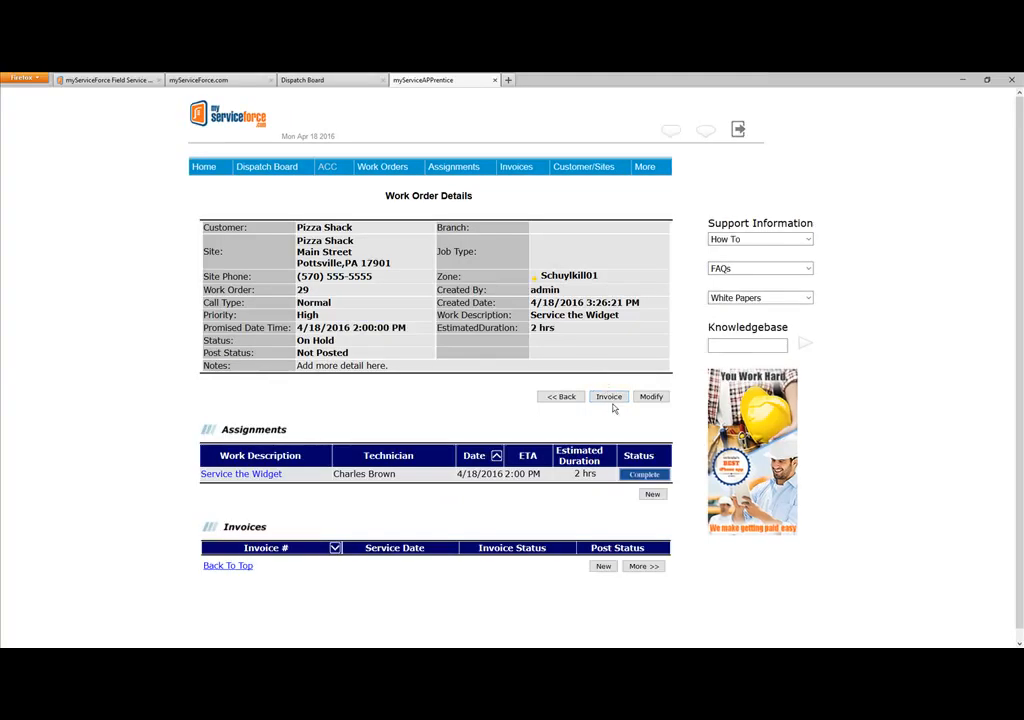
# Create a new invoice for the Pizza Shack work order with the comment "Whatever applies." and save it.
pyautogui.click(604, 567)
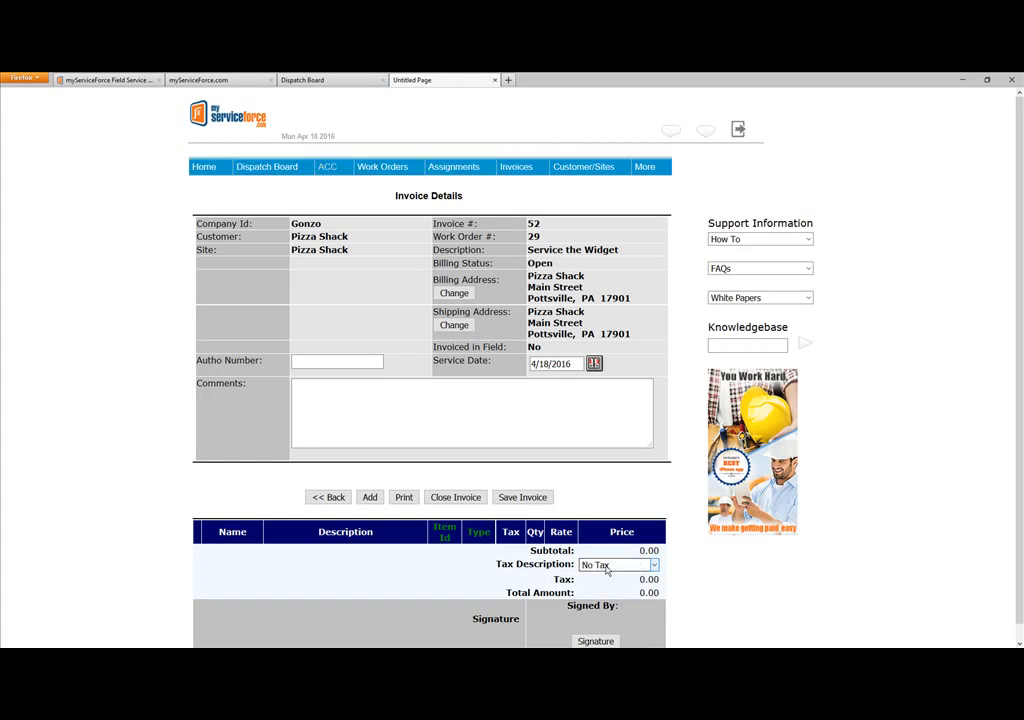
pyautogui.tripleClick(396, 196)
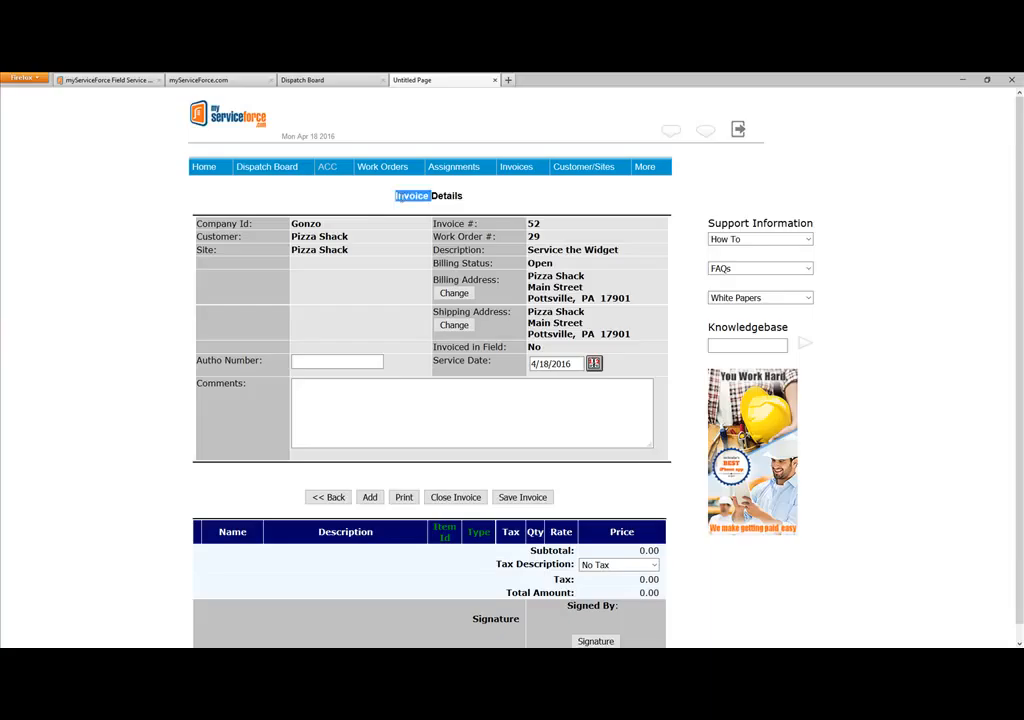
pyautogui.click(448, 398)
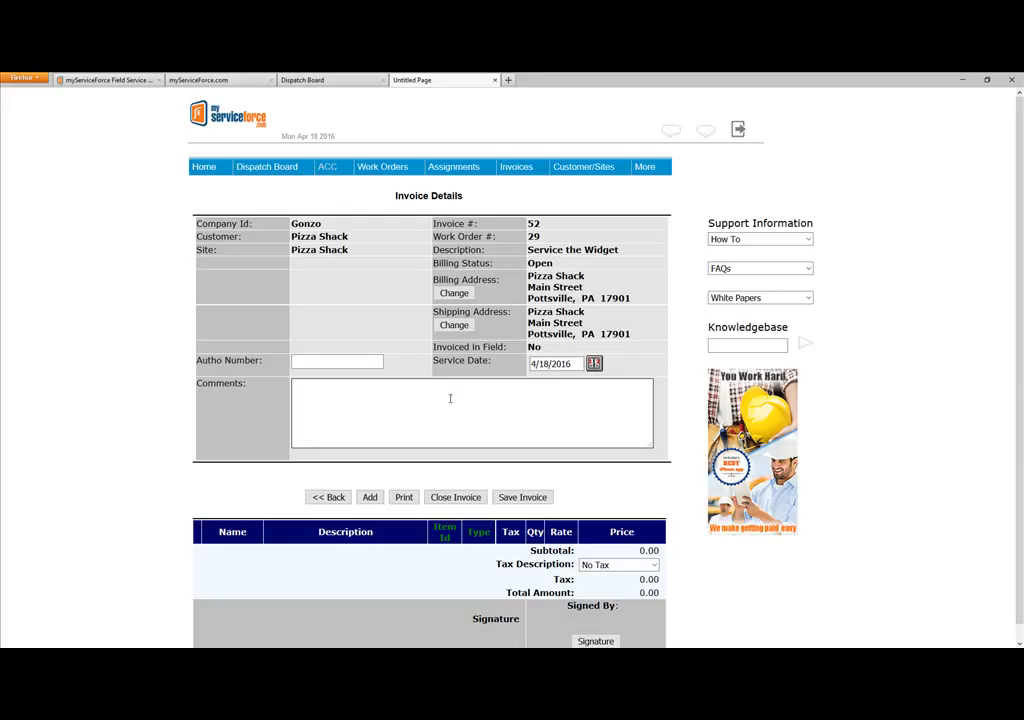
pyautogui.write('Whatever applies.')
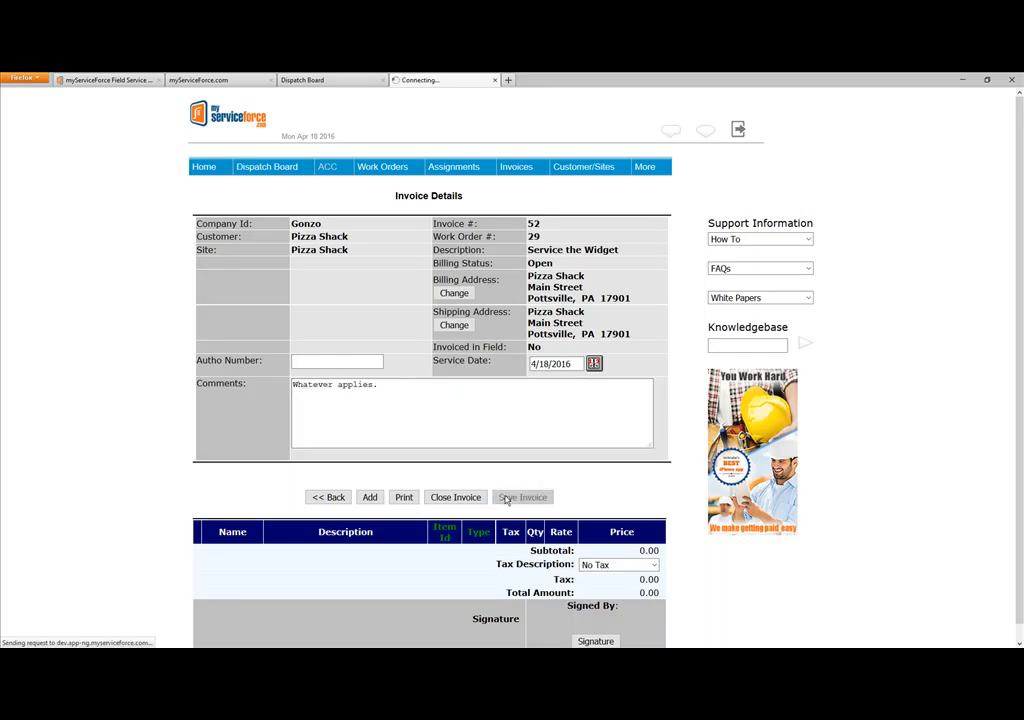
pyautogui.click(507, 498)
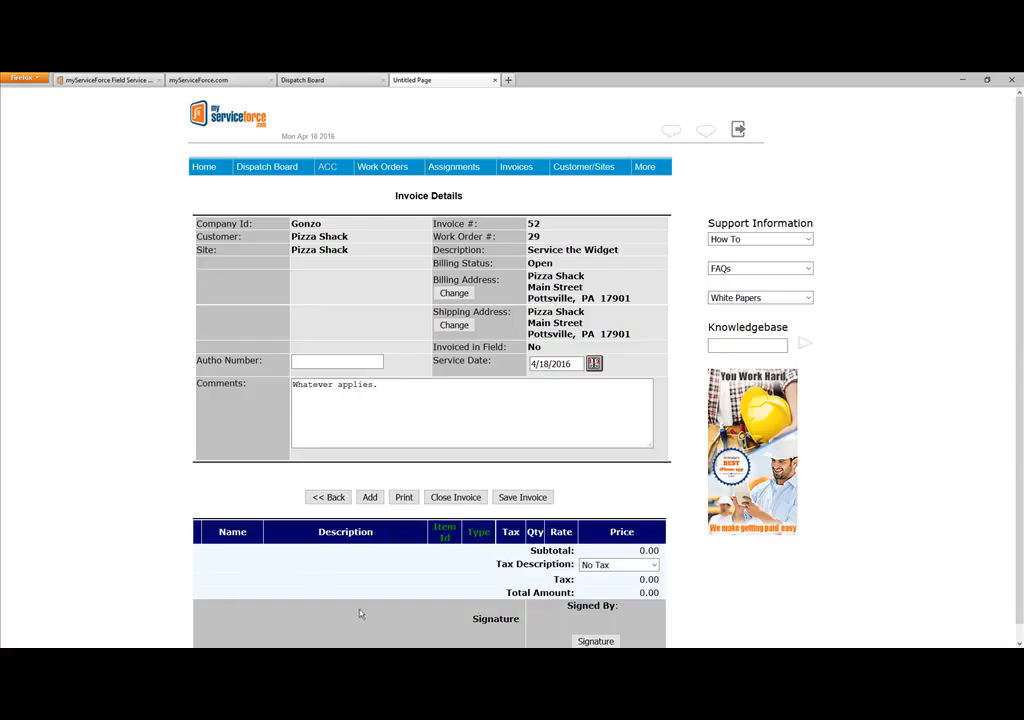
# Add a line item to the invoice, searching item names for "labo" and "wid", and choose the Widget item.
pyautogui.click(370, 497)
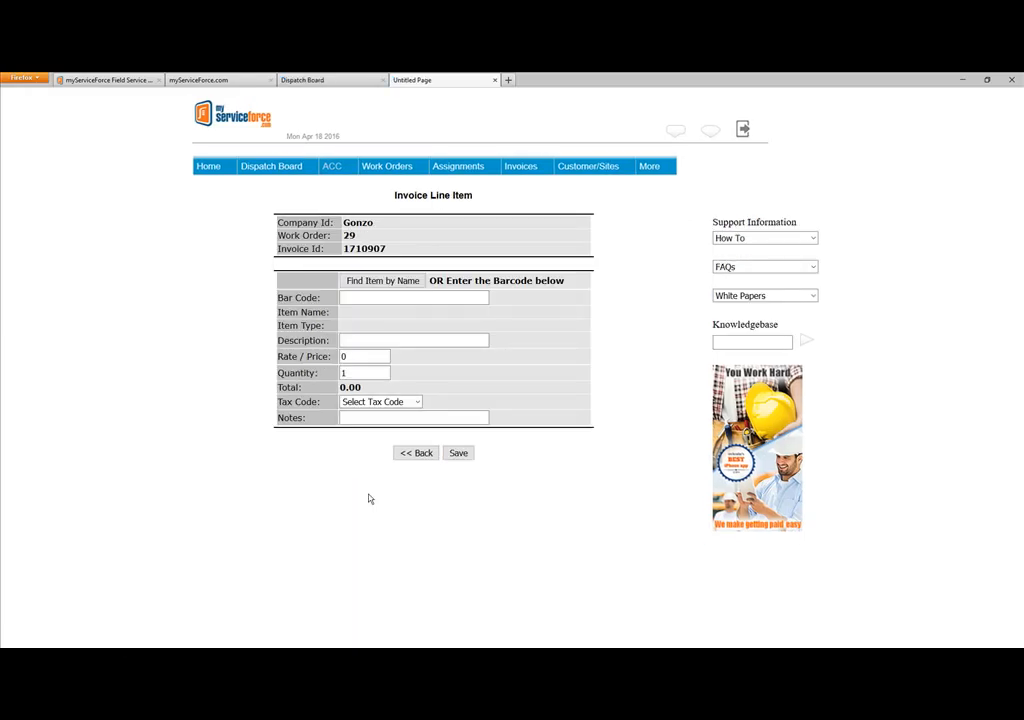
pyautogui.click(380, 281)
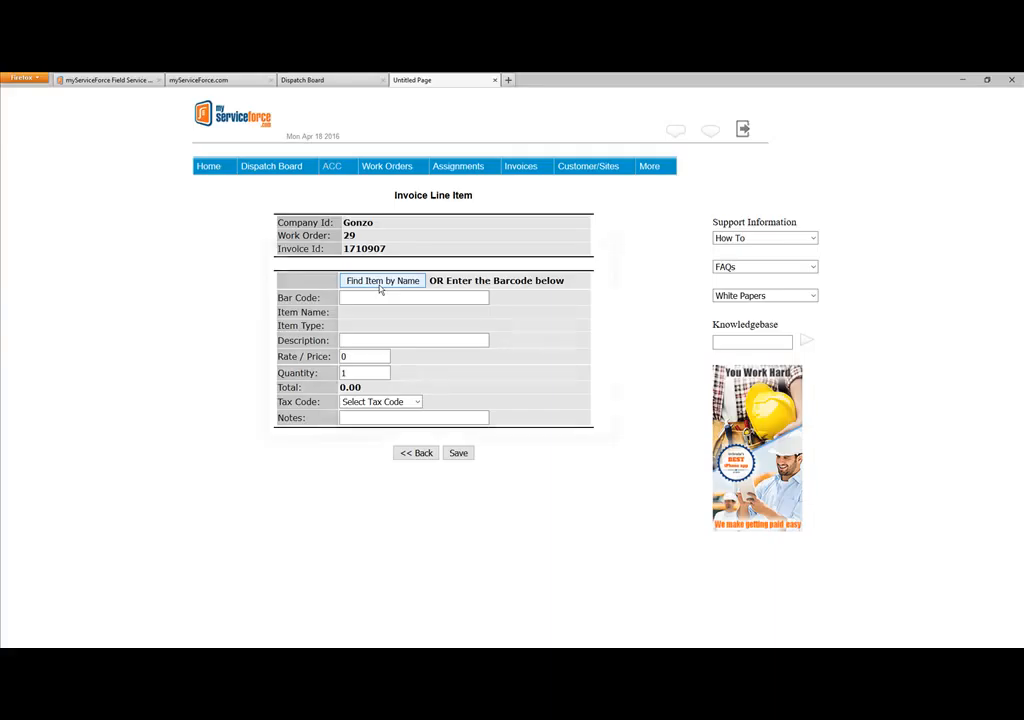
pyautogui.click(418, 267)
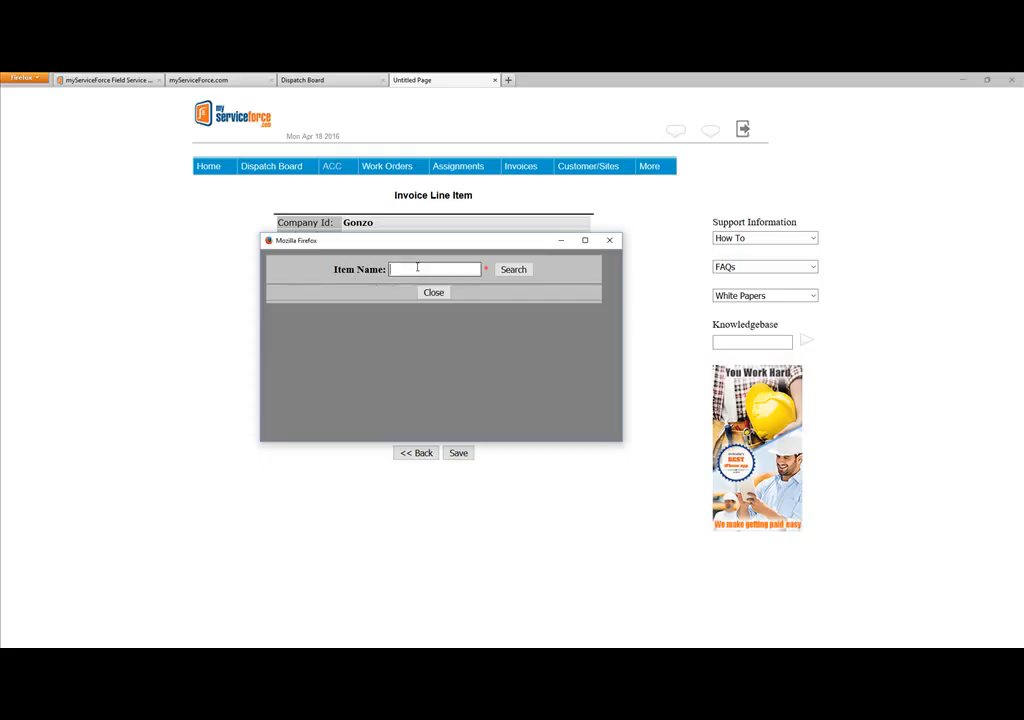
pyautogui.write('labo')
pyautogui.click(511, 270)
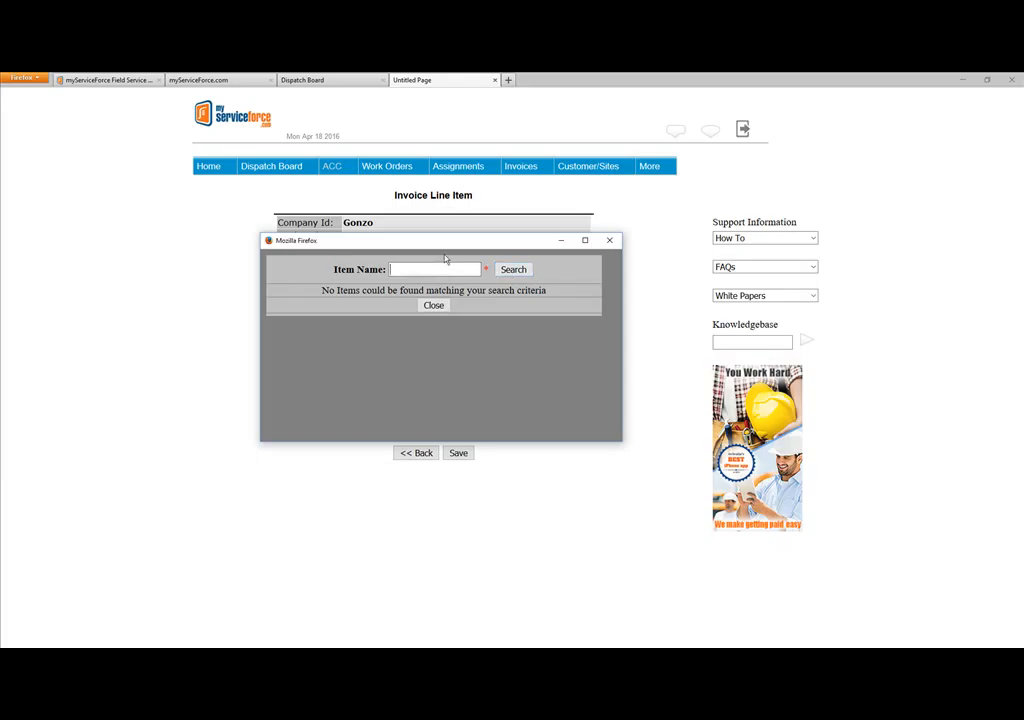
pyautogui.write('wid')
pyautogui.click(505, 270)
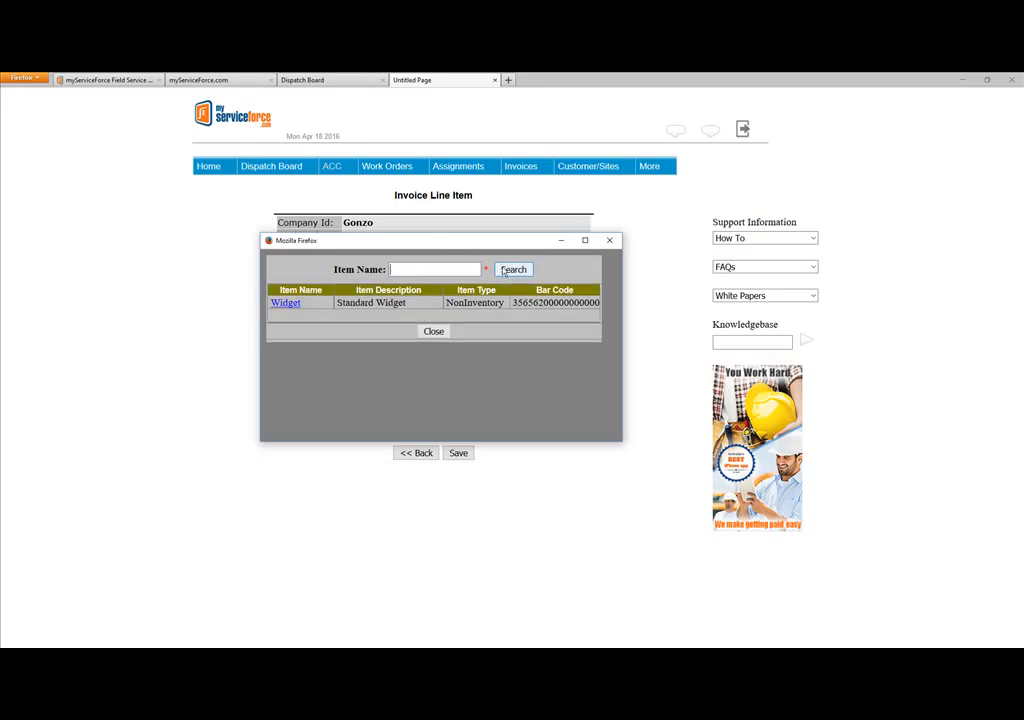
pyautogui.click(285, 304)
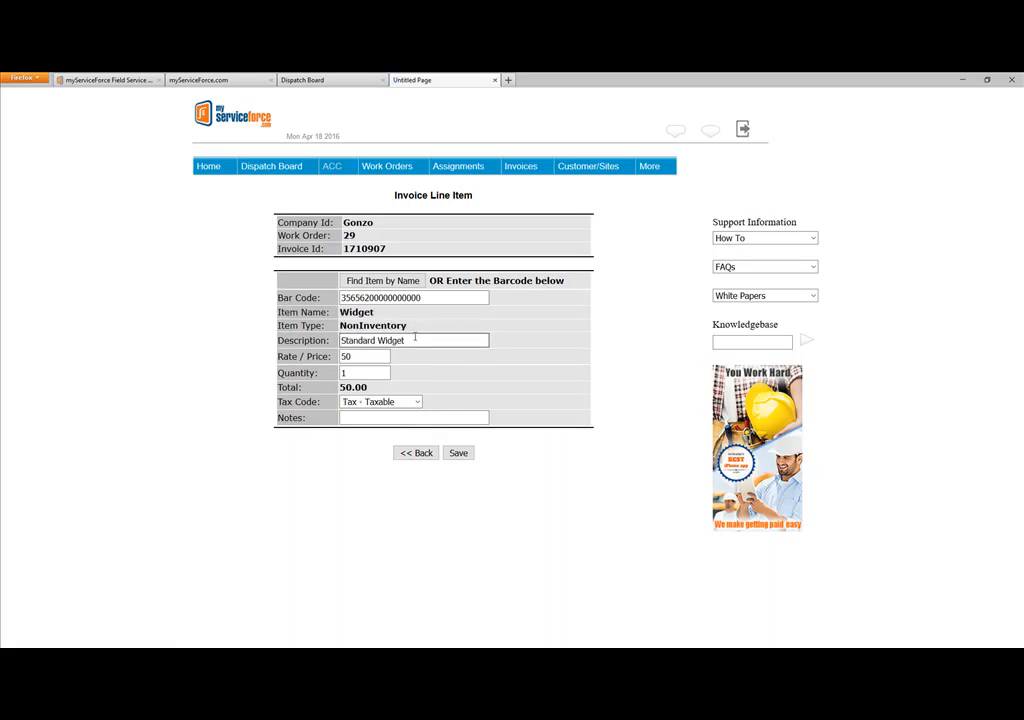
# Replace the Widget line item's description with "Whatever you want".
pyautogui.click(415, 337)
pyautogui.write('- 3/4"')
pyautogui.press('BackSpace')
pyautogui.press('BackSpace')
pyautogui.press('BackSpace')
pyautogui.press('BackSpace')
pyautogui.press('BackSpace')
pyautogui.press('BackSpace')
pyautogui.press('BackSpace')
pyautogui.press('BackSpace')
pyautogui.press('BackSpace')
pyautogui.press('BackSpace')
pyautogui.press('BackSpace')
pyautogui.press('BackSpace')
pyautogui.press('BackSpace')
pyautogui.press('BackSpace')
pyautogui.press('BackSpace')
pyautogui.press('BackSpace')
pyautogui.press('BackSpace')
pyautogui.press('BackSpace')
pyautogui.press('BackSpace')
pyautogui.press('BackSpace')
pyautogui.press('BackSpace')
pyautogui.press('BackSpace')
pyautogui.write('Whatever you want')
# Set the Widget line item's rate to 19.99 and its quantity to 2.
pyautogui.click(348, 358)
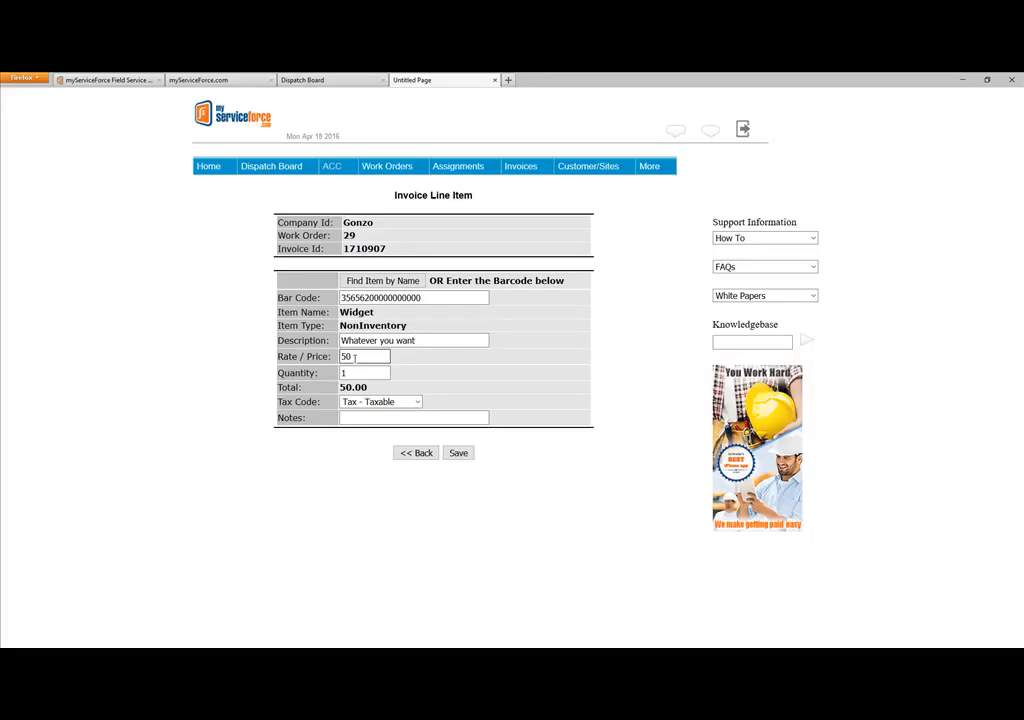
pyautogui.doubleClick(355, 358)
pyautogui.write('0')
pyautogui.press('BackSpace')
pyautogui.write('19.99')
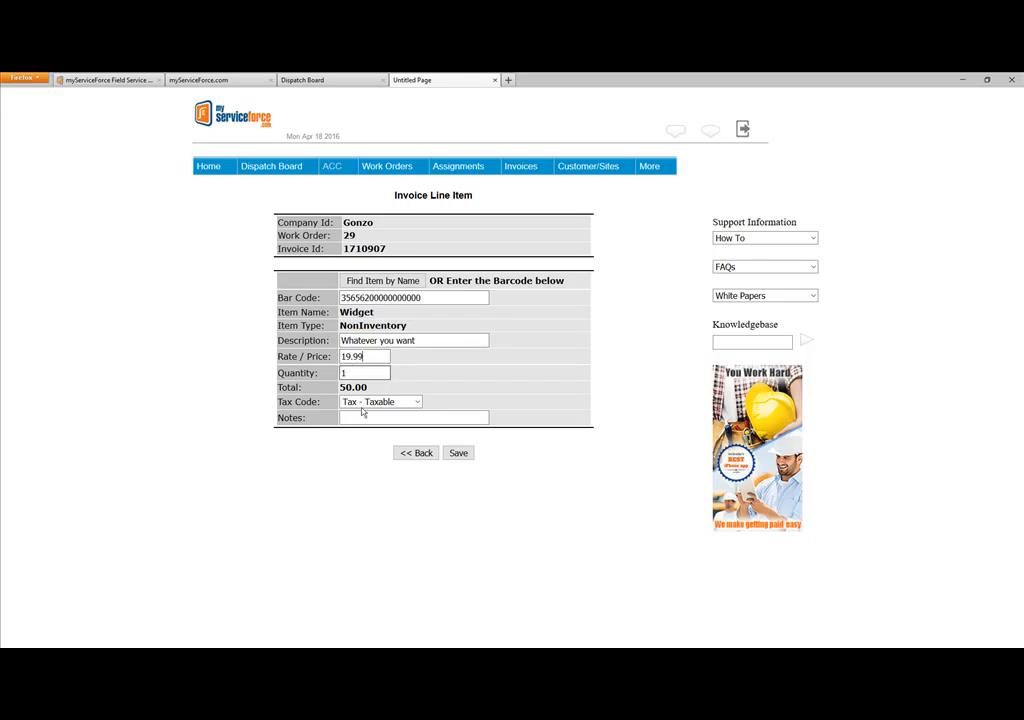
pyautogui.click(360, 372)
pyautogui.press('BackSpace')
pyautogui.write('2')
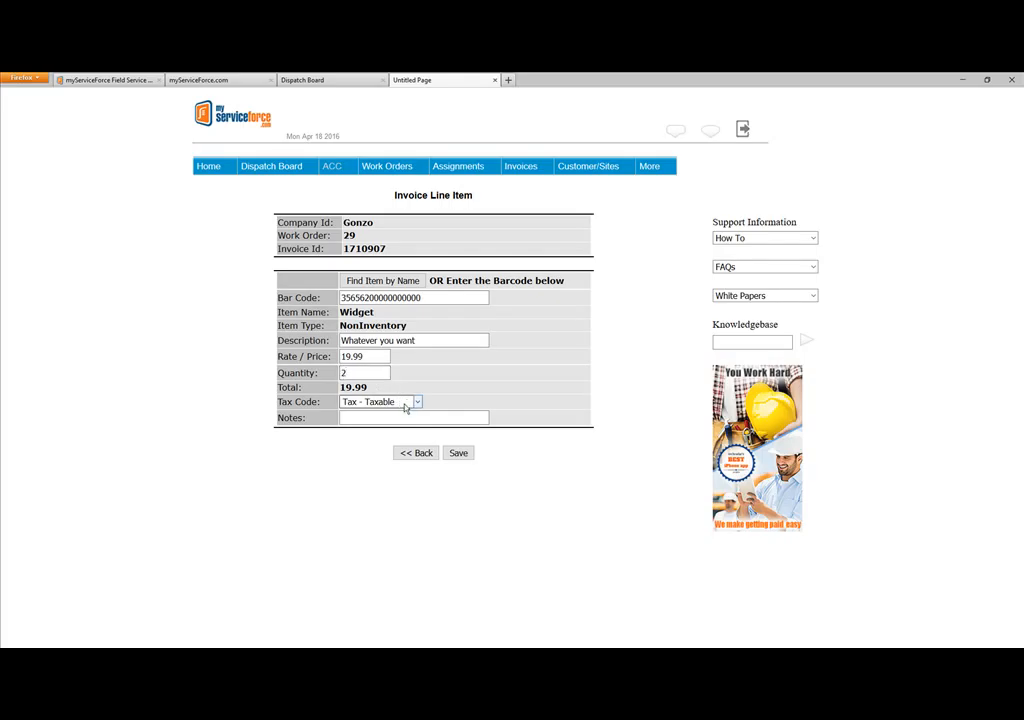
# Keep the line item's tax code at Tax - Taxable and save it to the invoice.
pyautogui.click(368, 401)
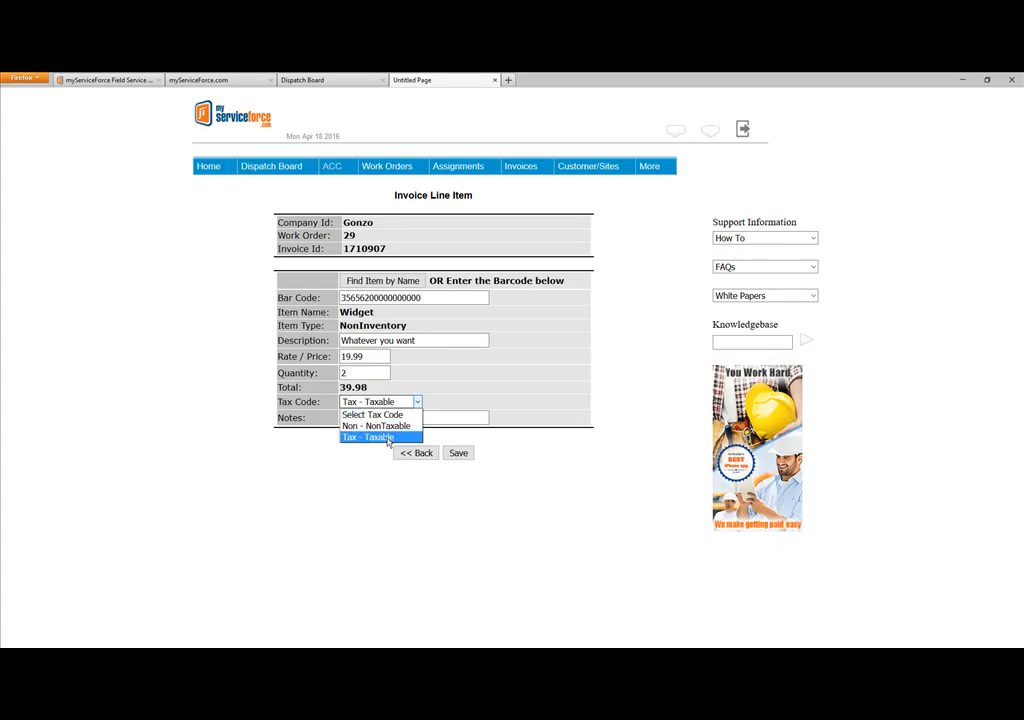
pyautogui.click(388, 441)
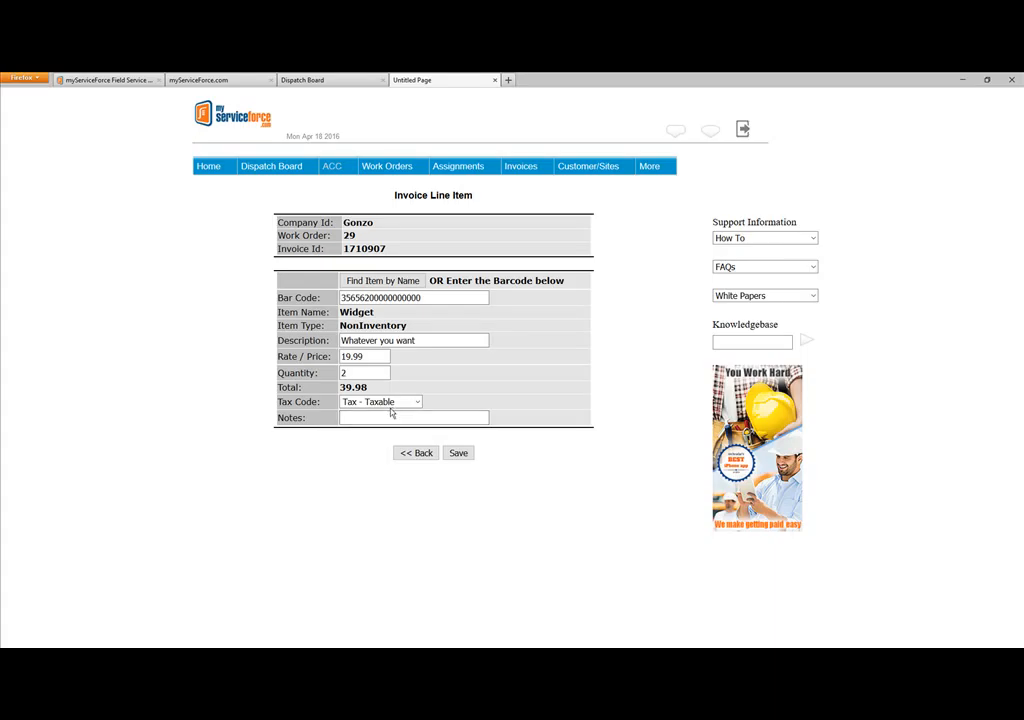
pyautogui.click(394, 405)
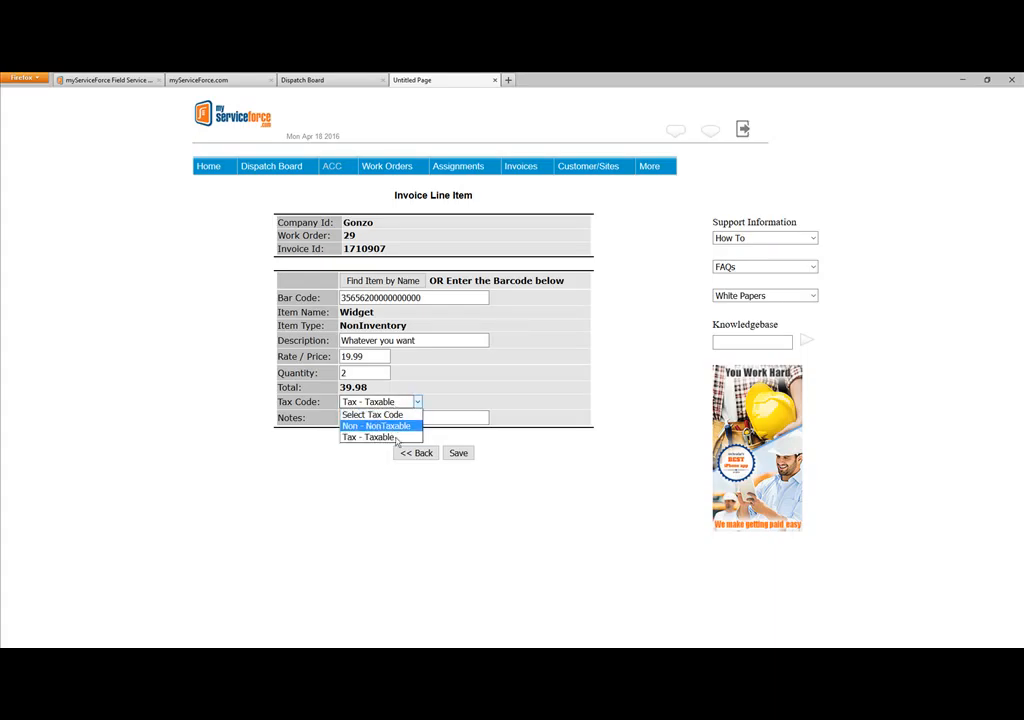
pyautogui.click(505, 345)
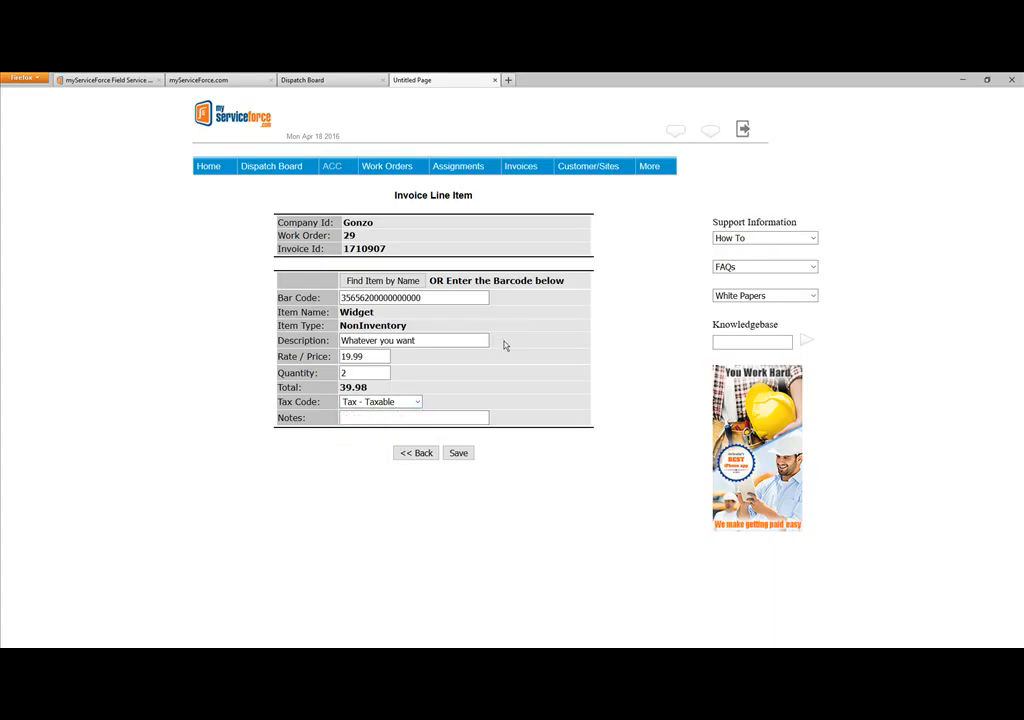
pyautogui.click(457, 454)
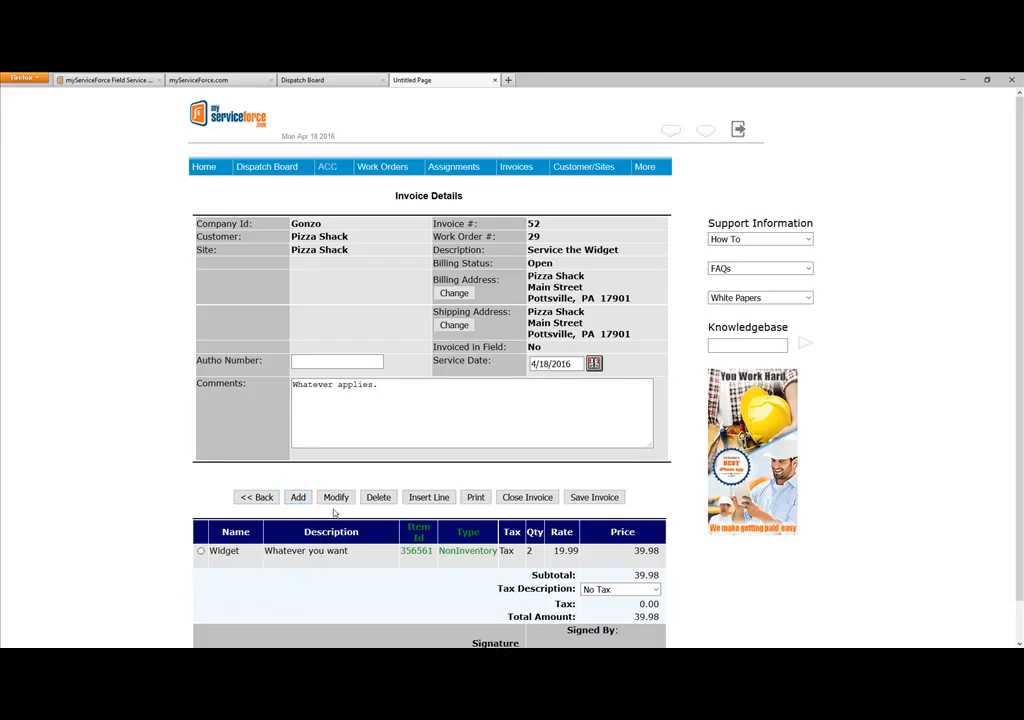
# Review the saved Widget line item in its edit form, return to the invoice and check its sales tax options.
pyautogui.click(201, 551)
pyautogui.click(336, 499)
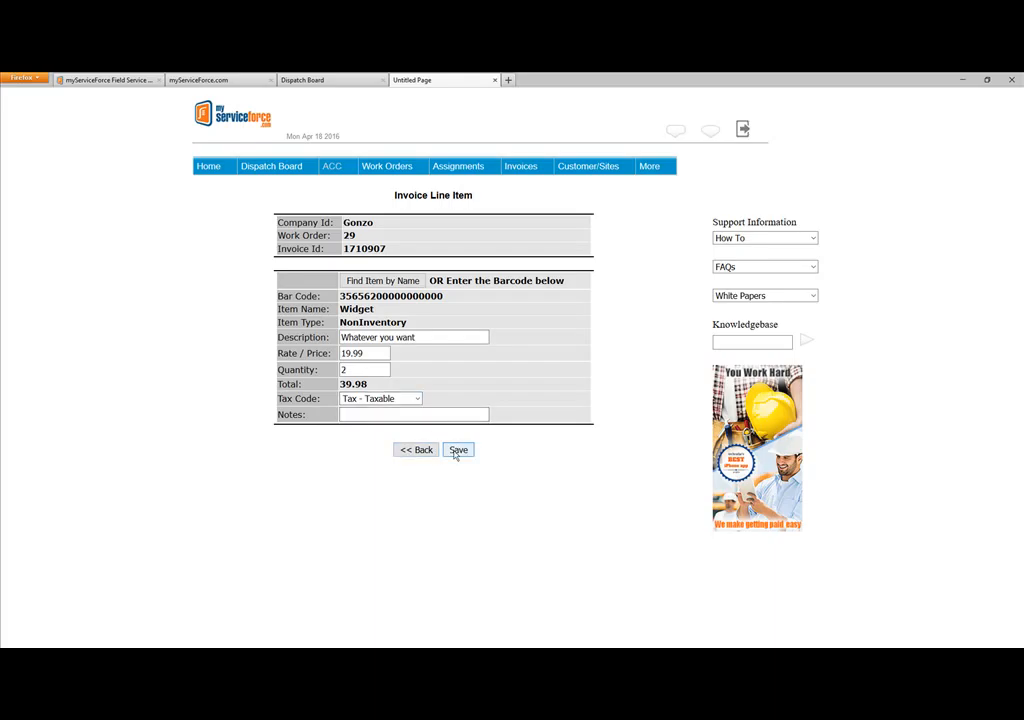
pyautogui.click(419, 449)
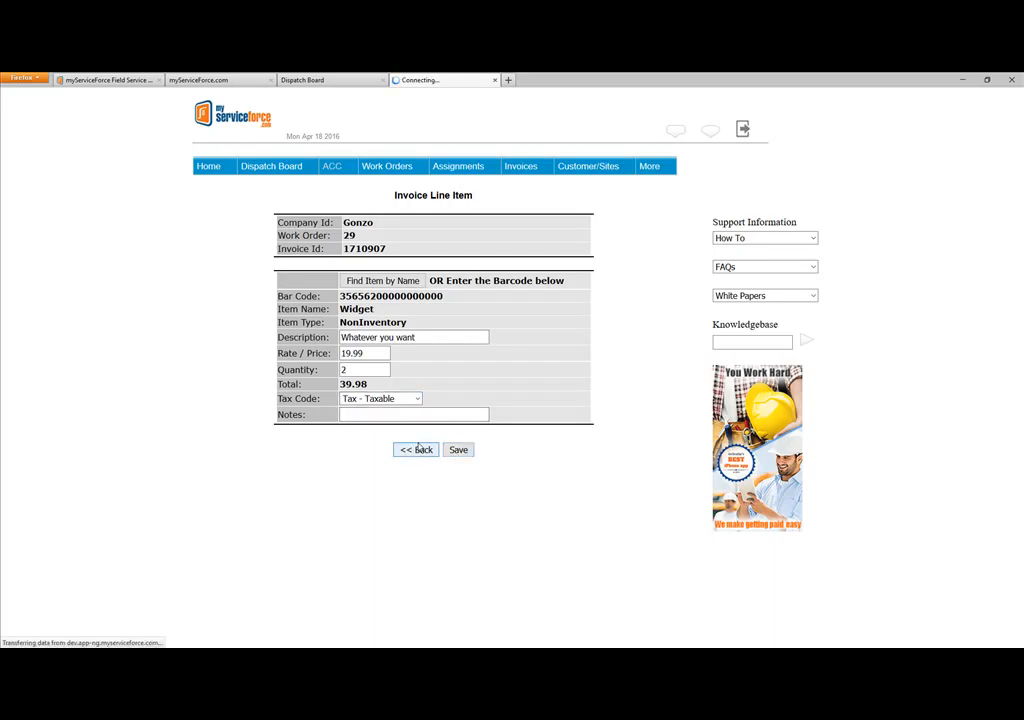
pyautogui.click(632, 589)
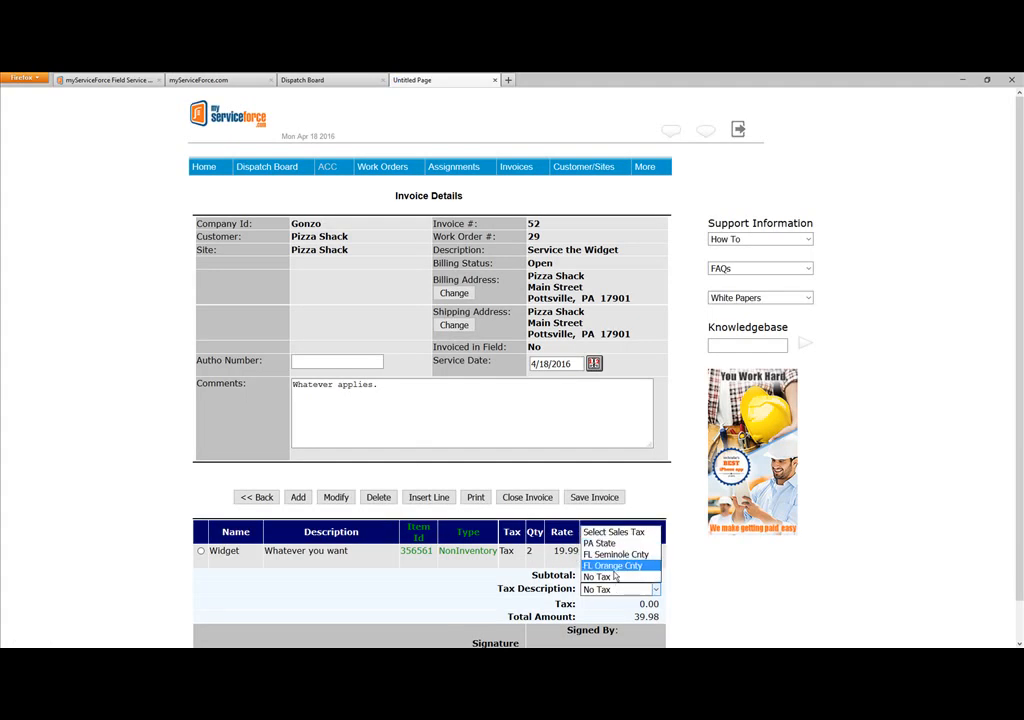
pyautogui.click(616, 544)
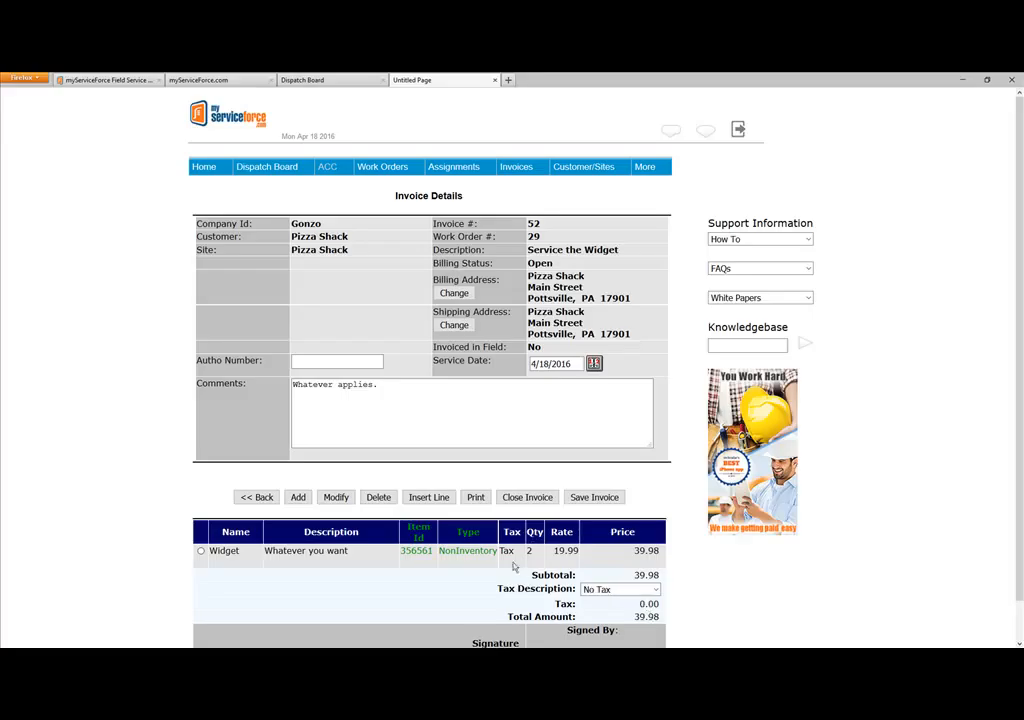
# Close the invoice and select it in the work order's invoice list.
pyautogui.click(526, 503)
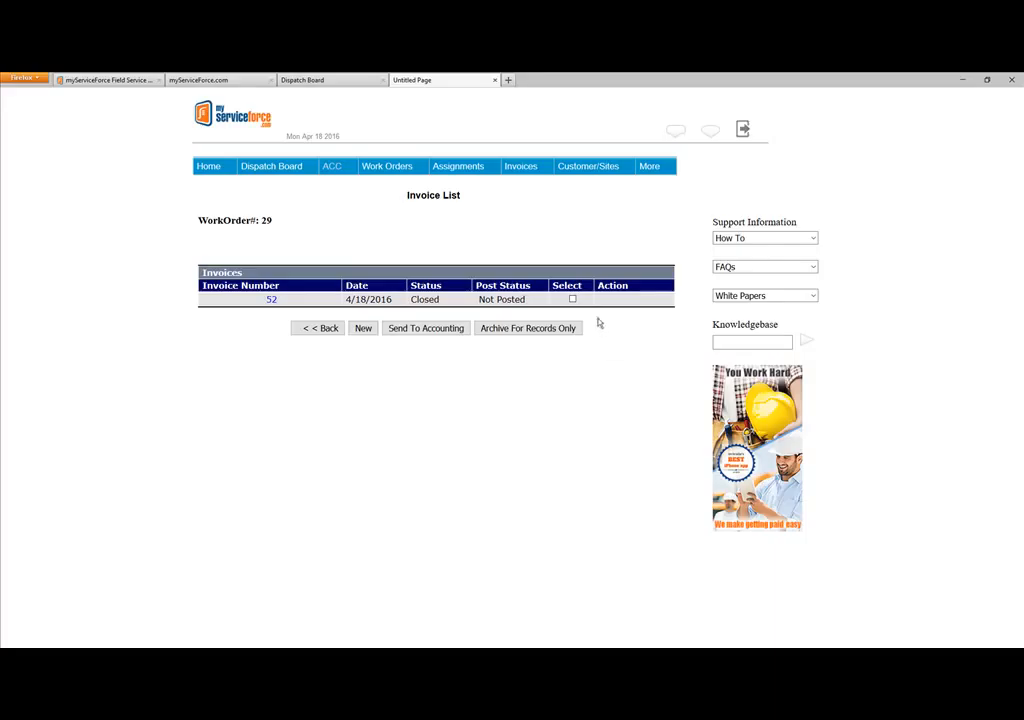
pyautogui.click(573, 300)
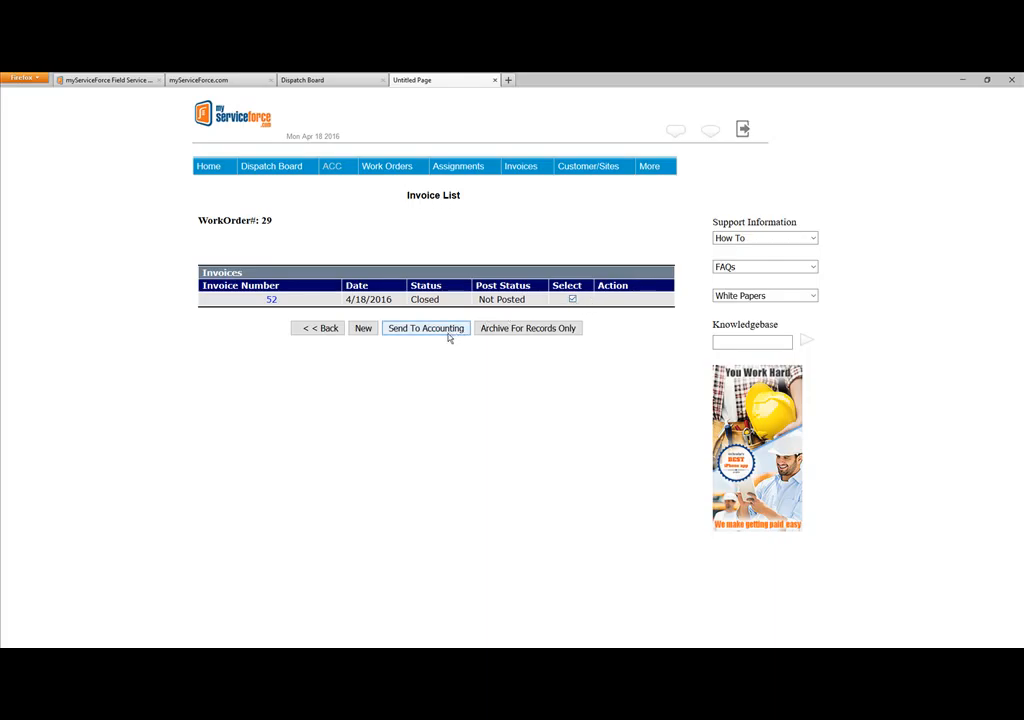